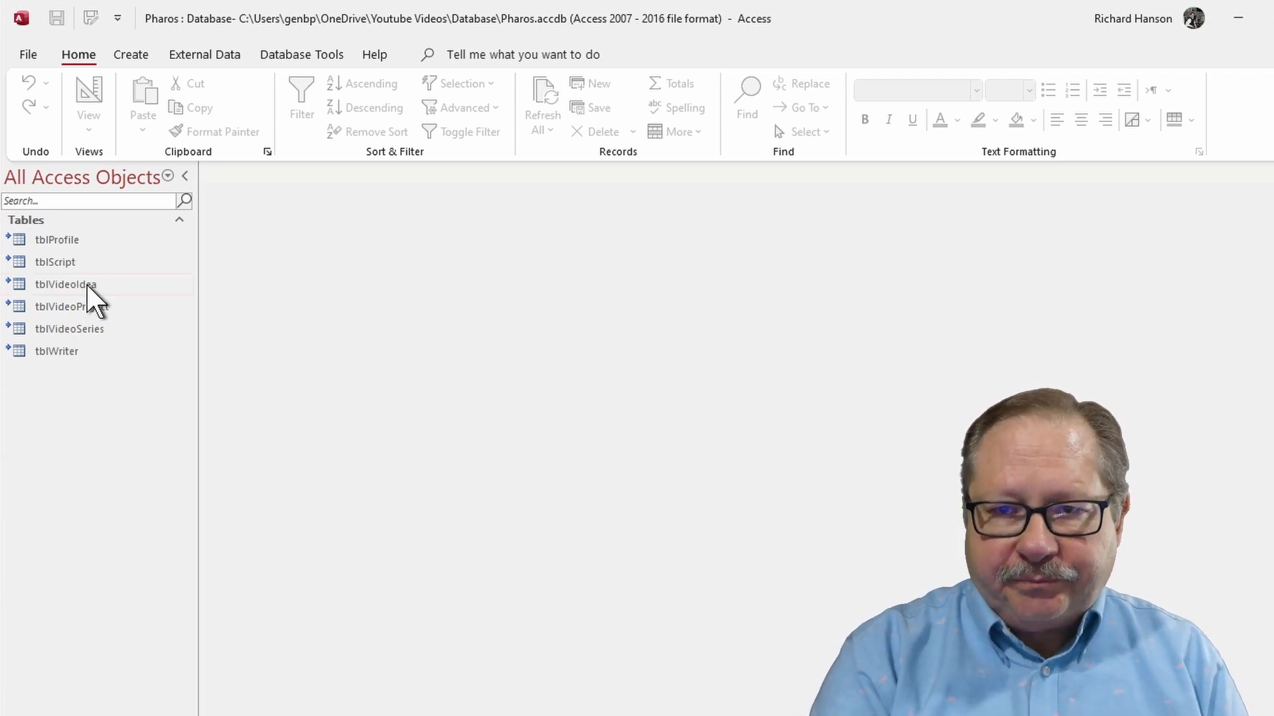
# - Create a blank form in Design view and enlarge its detail area to about 13.5 inches wide by 8.2 inches high
pyautogui.click(128, 51)
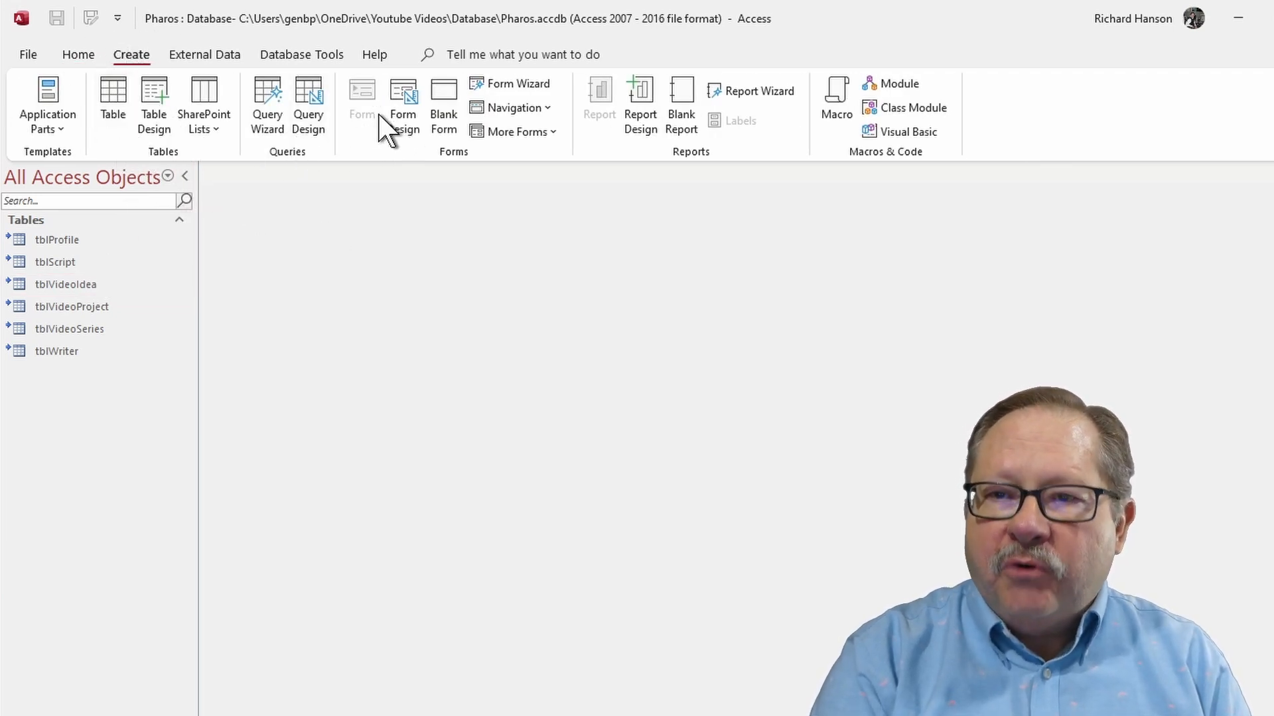
pyautogui.click(404, 118)
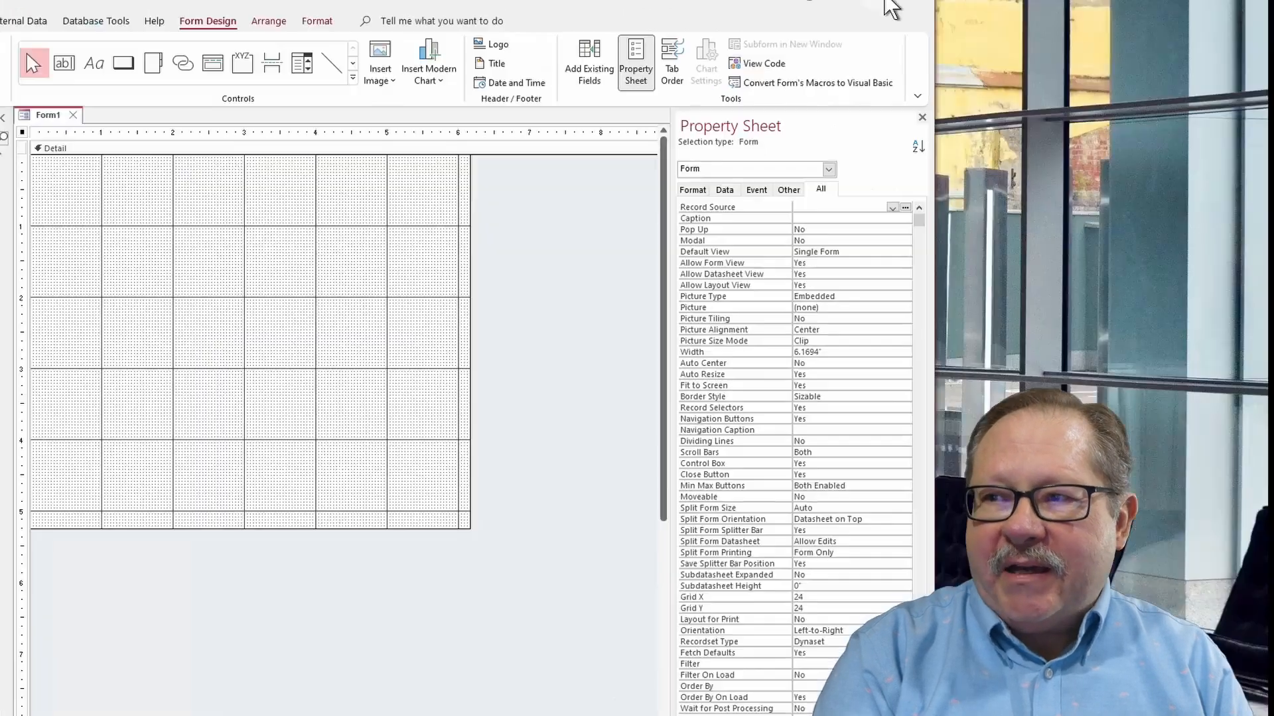
pyautogui.click(886, 2)
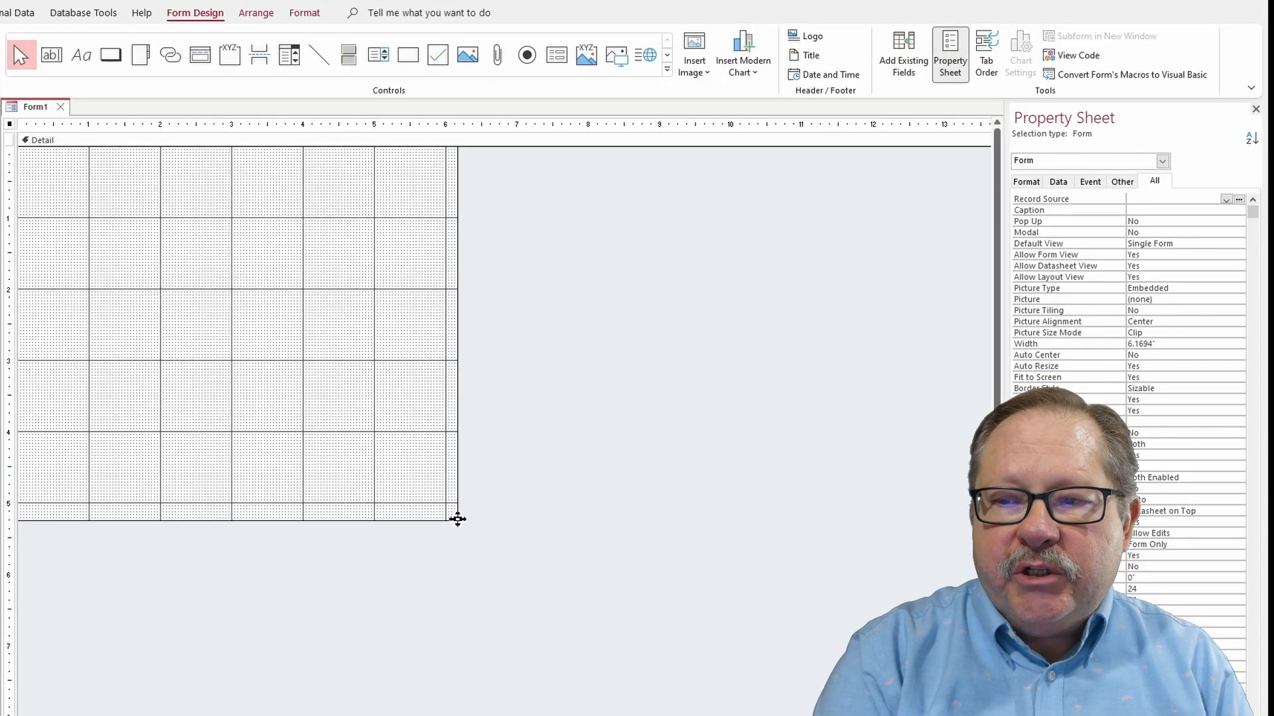
pyautogui.moveTo(458, 519); pyautogui.dragTo(982, 711)
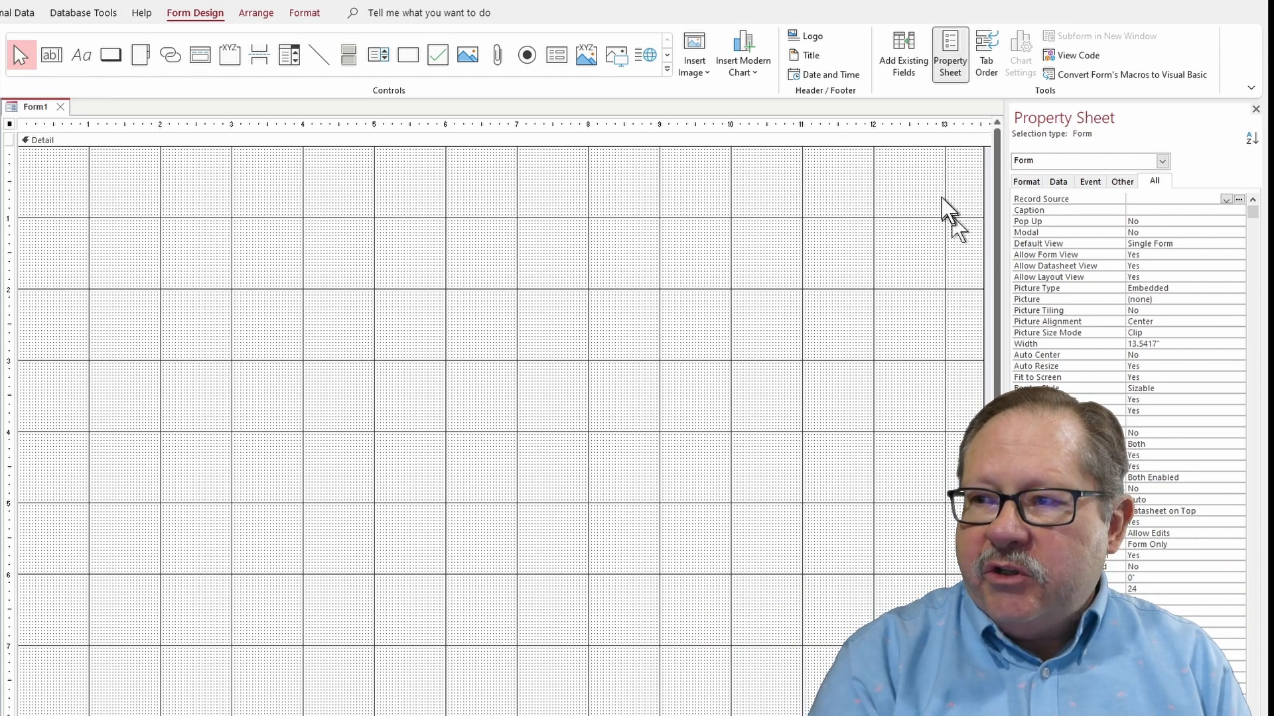
# - Show the available fields of all tables and expand tblVideoProject
pyautogui.click(904, 66)
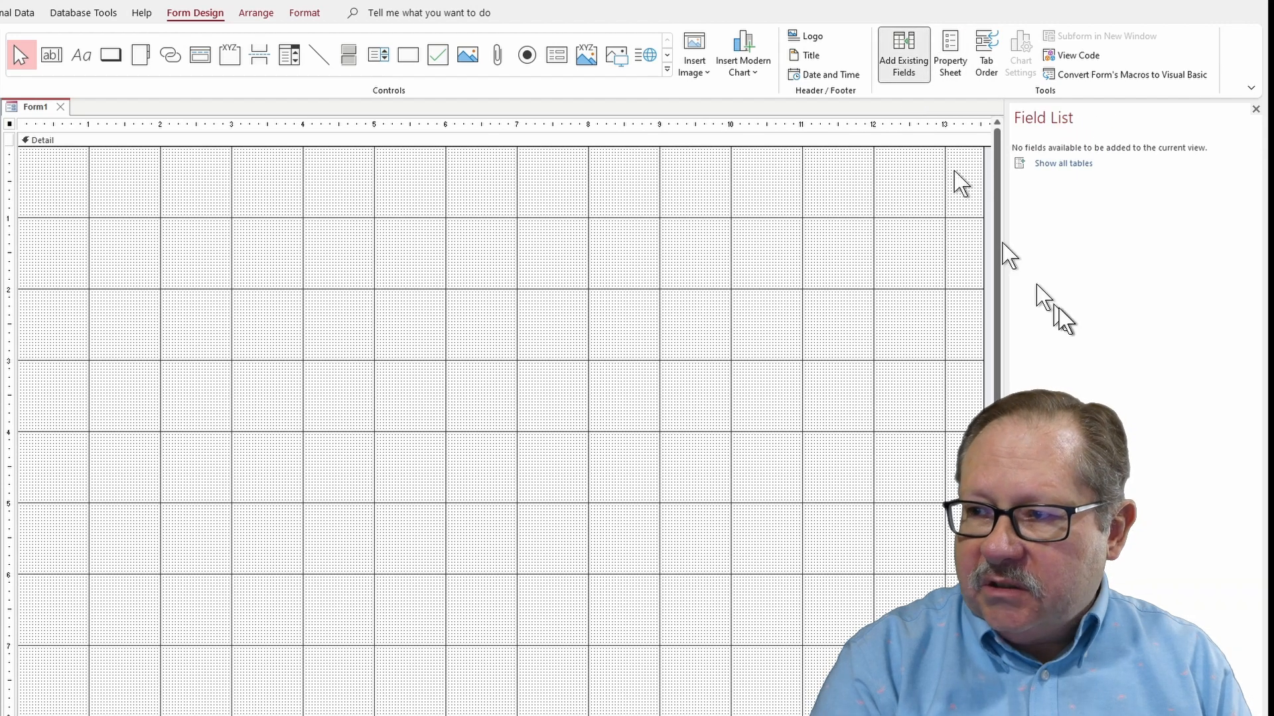
pyautogui.click(1048, 164)
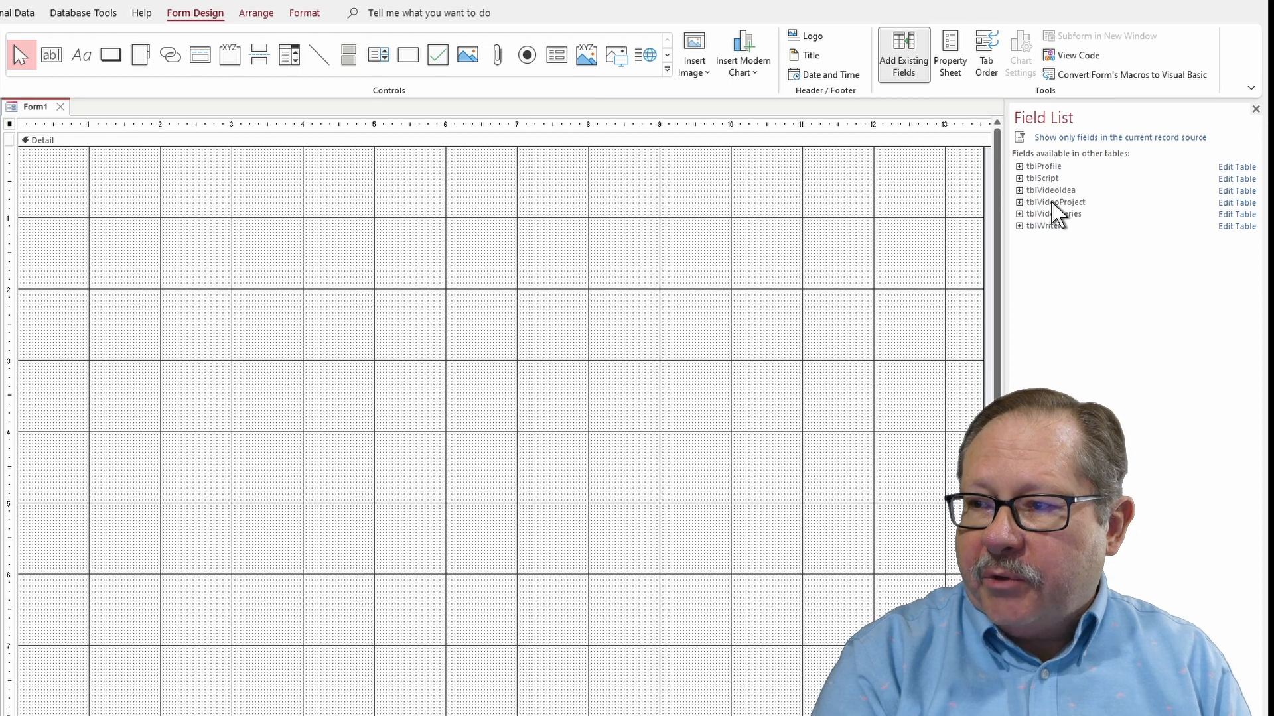
pyautogui.click(1052, 203)
pyautogui.click(1020, 203)
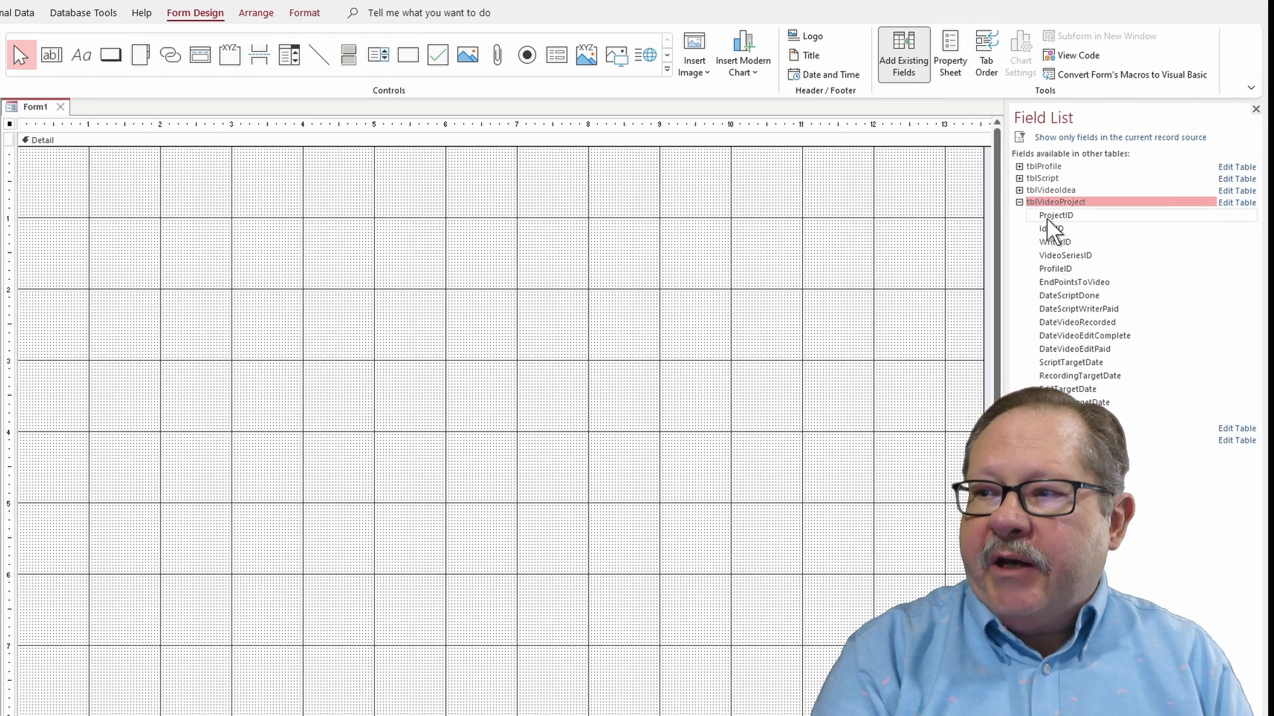
# - Place all tblVideoProject fields from ProjectID through Notes in the form's detail section
pyautogui.moveTo(1054, 216); pyautogui.dragTo(746, 211)
pyautogui.moveTo(413, 193); pyautogui.dragTo(199, 187)
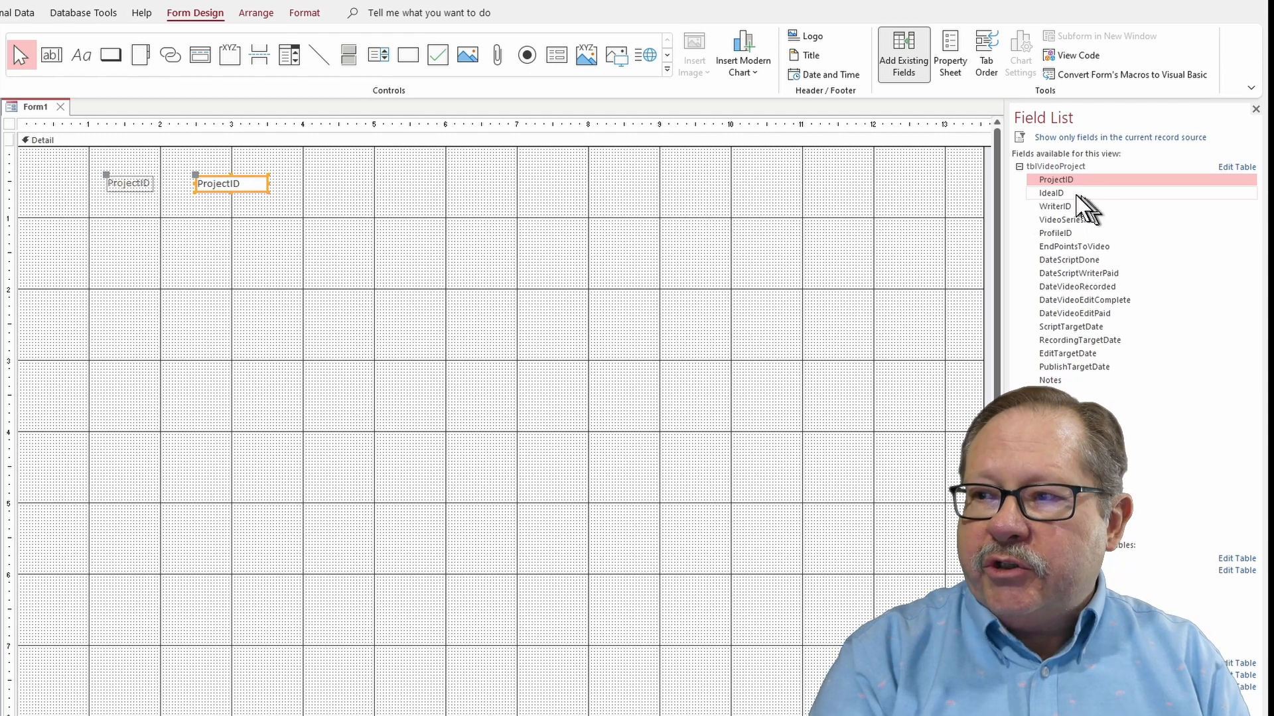
pyautogui.moveTo(1075, 203); pyautogui.dragTo(341, 229)
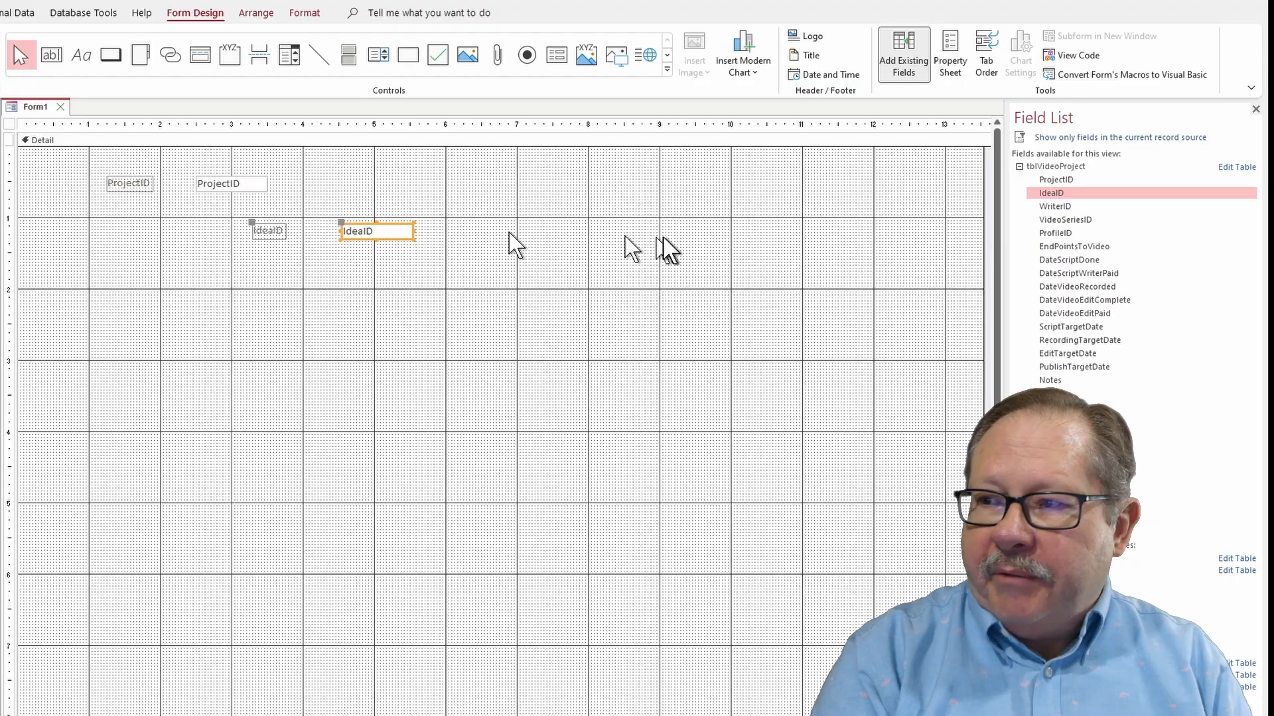
pyautogui.click(1061, 206)
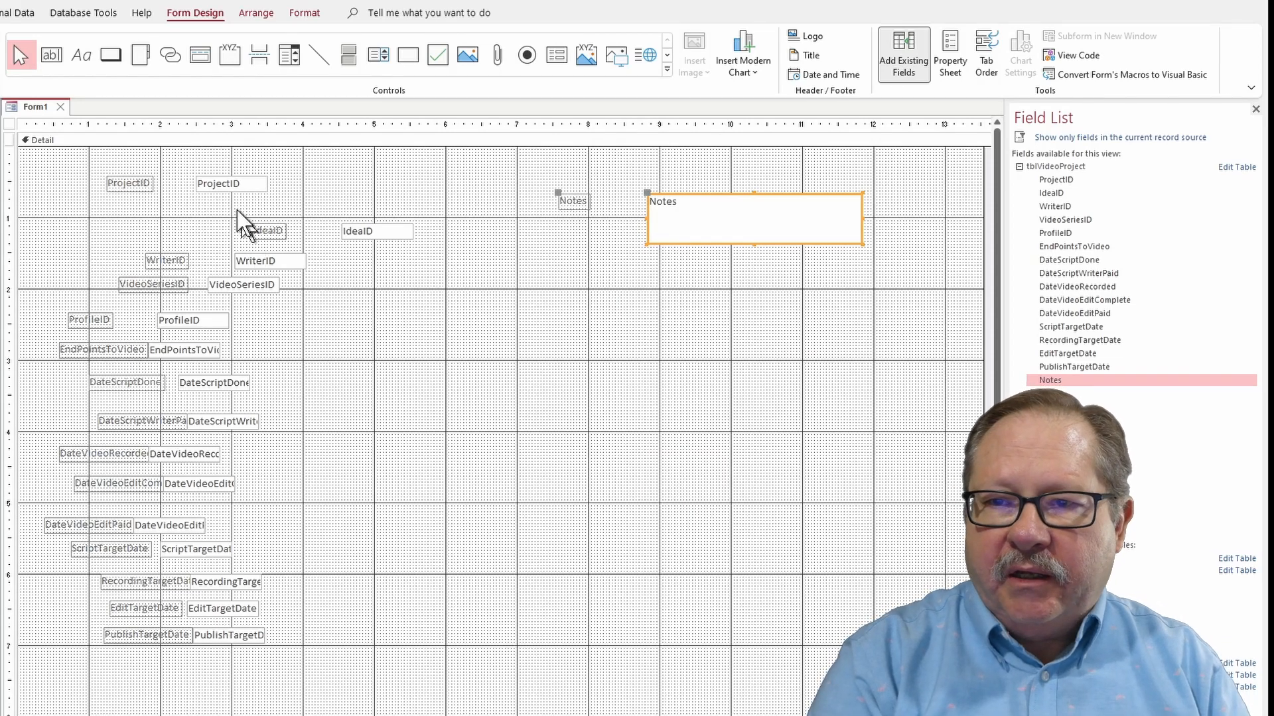
# - Stack the ProjectID through PublishTargetDate controls closely in field order, starting near the detail section's upper-left corner
pyautogui.moveTo(236, 199); pyautogui.dragTo(145, 179)
pyautogui.moveTo(385, 233); pyautogui.dragTo(170, 186)
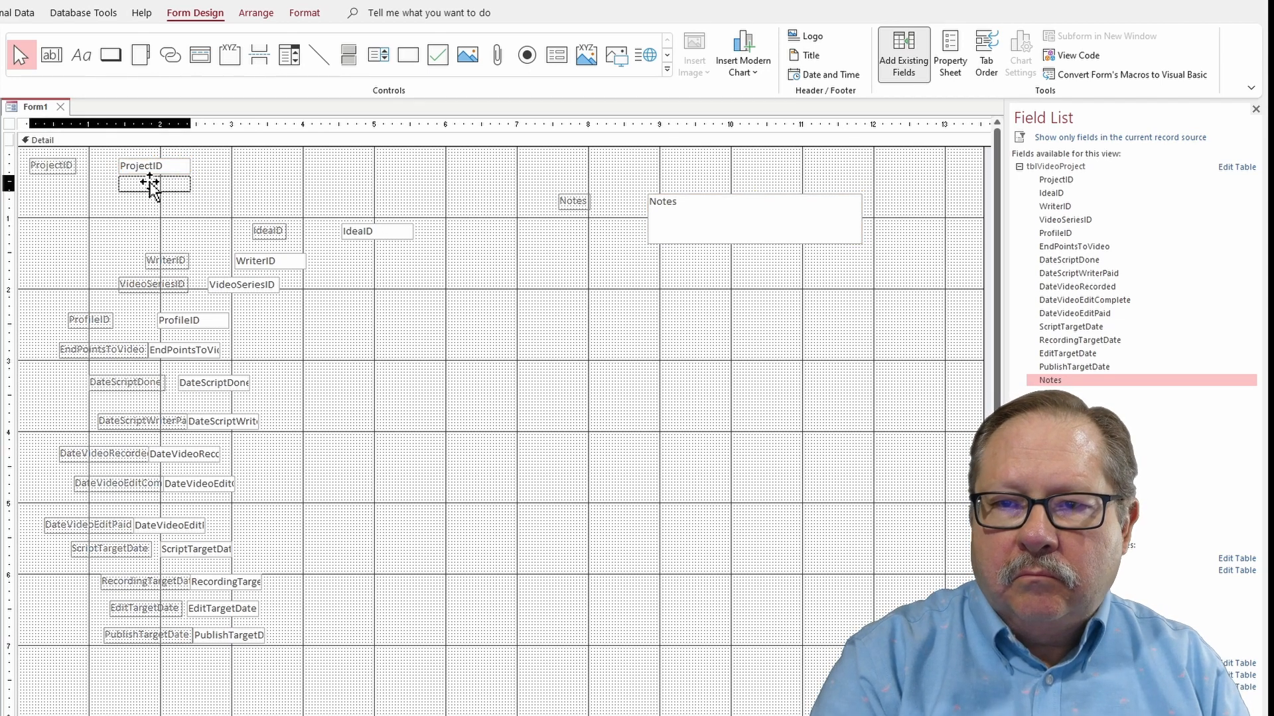
pyautogui.moveTo(265, 262); pyautogui.dragTo(150, 202)
pyautogui.moveTo(220, 281); pyautogui.dragTo(130, 217)
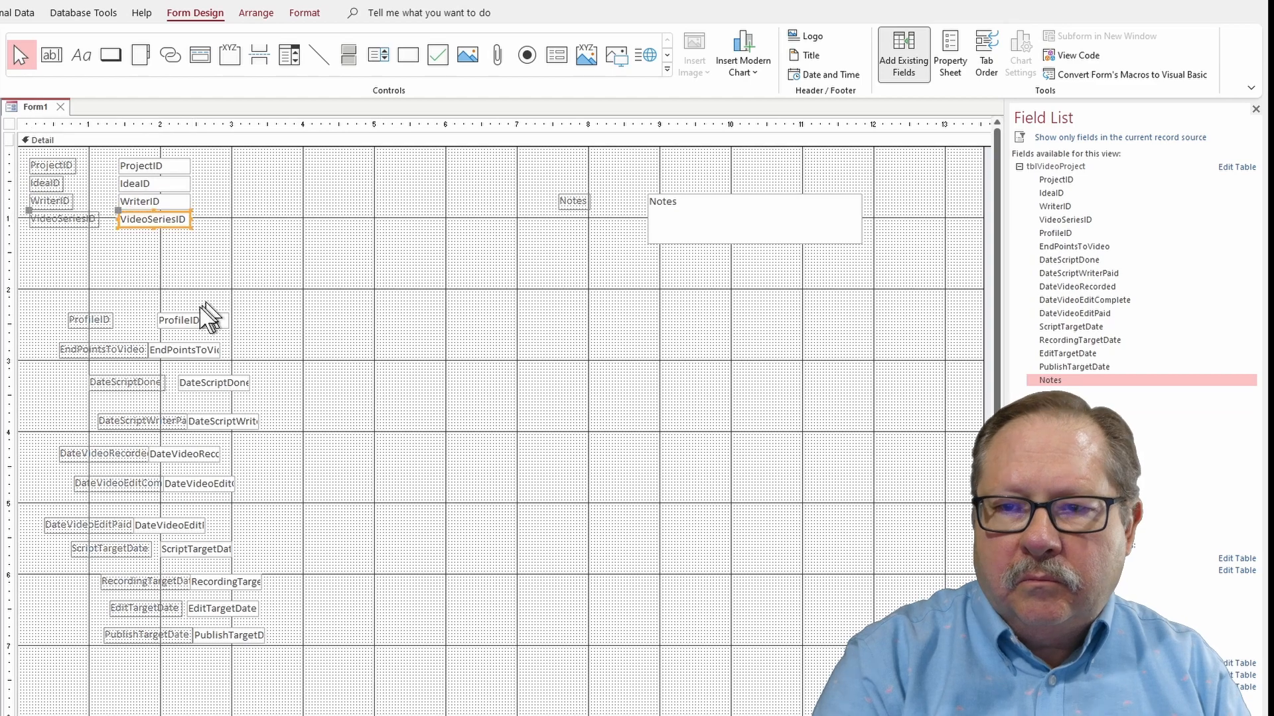
pyautogui.moveTo(191, 322); pyautogui.dragTo(152, 238)
pyautogui.moveTo(195, 349); pyautogui.dragTo(160, 254)
pyautogui.moveTo(219, 383); pyautogui.dragTo(160, 273)
pyautogui.moveTo(206, 419); pyautogui.dragTo(138, 287)
pyautogui.moveTo(197, 461); pyautogui.dragTo(167, 316)
pyautogui.moveTo(206, 484); pyautogui.dragTo(161, 326)
pyautogui.moveTo(176, 526); pyautogui.dragTo(162, 344)
pyautogui.moveTo(180, 549); pyautogui.dragTo(138, 362)
pyautogui.moveTo(226, 583); pyautogui.dragTo(154, 380)
pyautogui.moveTo(222, 608); pyautogui.dragTo(151, 397)
pyautogui.moveTo(219, 639)
pyautogui.mouseDown()
pyautogui.moveTo(183, 574)
pyautogui.moveTo(141, 419)
pyautogui.mouseUp()
# - Place the Notes label directly under PublishTargetDate with its text box below, and line up the labels along the form's left edge
pyautogui.click(54, 398)
pyautogui.click(41, 415)
pyautogui.moveTo(38, 390); pyautogui.dragTo(30, 408)
pyautogui.moveTo(42, 434)
pyautogui.mouseDown()
pyautogui.moveTo(35, 163)
pyautogui.moveTo(23, 158)
pyautogui.mouseUp()
# - Shift the text boxes from ProjectID to PublishTargetDate away from their labels and align them in one column
pyautogui.moveTo(152, 155); pyautogui.dragTo(159, 431)
pyautogui.moveTo(118, 158)
pyautogui.mouseDown()
pyautogui.moveTo(133, 158)
pyautogui.moveTo(132, 175)
pyautogui.mouseUp()
pyautogui.moveTo(118, 193); pyautogui.dragTo(134, 194)
pyautogui.moveTo(118, 211); pyautogui.dragTo(132, 211)
pyautogui.click(130, 323)
pyautogui.moveTo(119, 336); pyautogui.dragTo(142, 323)
pyautogui.moveTo(126, 307); pyautogui.dragTo(134, 231)
pyautogui.click(131, 234)
pyautogui.moveTo(129, 249); pyautogui.dragTo(135, 267)
pyautogui.moveTo(132, 285); pyautogui.dragTo(134, 285)
pyautogui.moveTo(131, 303); pyautogui.dragTo(134, 321)
pyautogui.moveTo(131, 338); pyautogui.dragTo(135, 337)
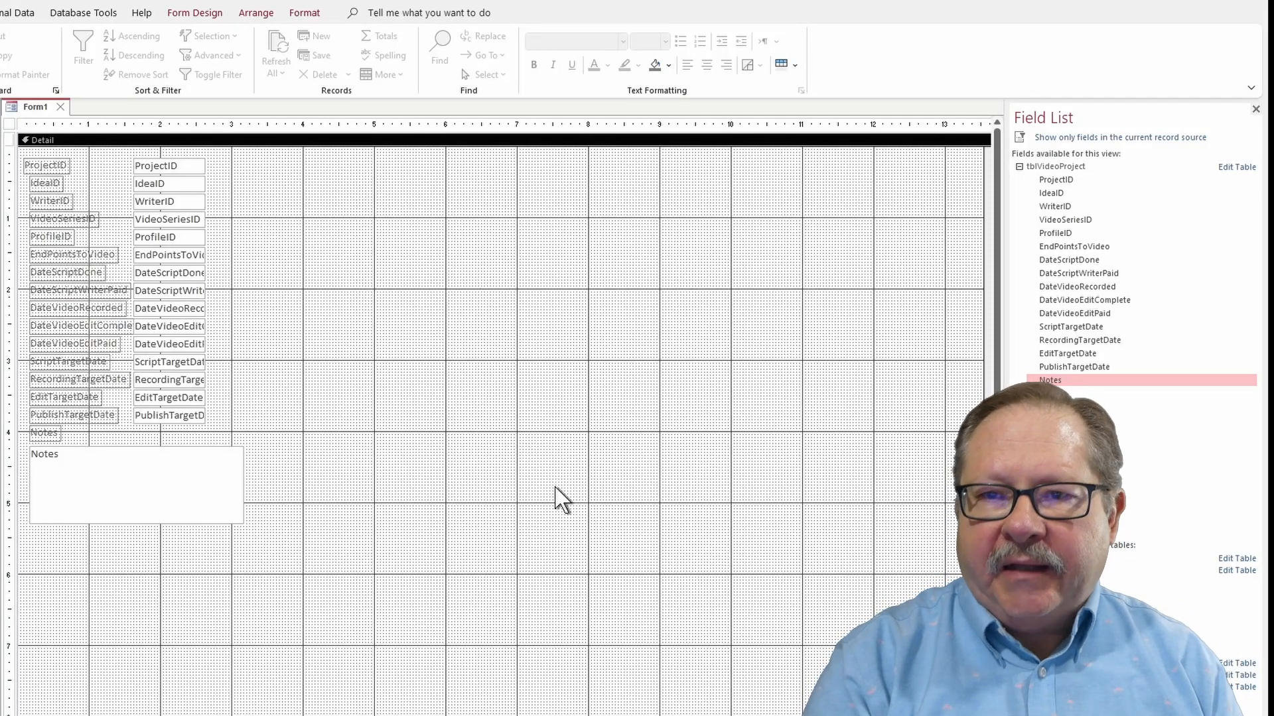
# - Align the ProjectID label's left edge with the labels beneath it
pyautogui.click(45, 165)
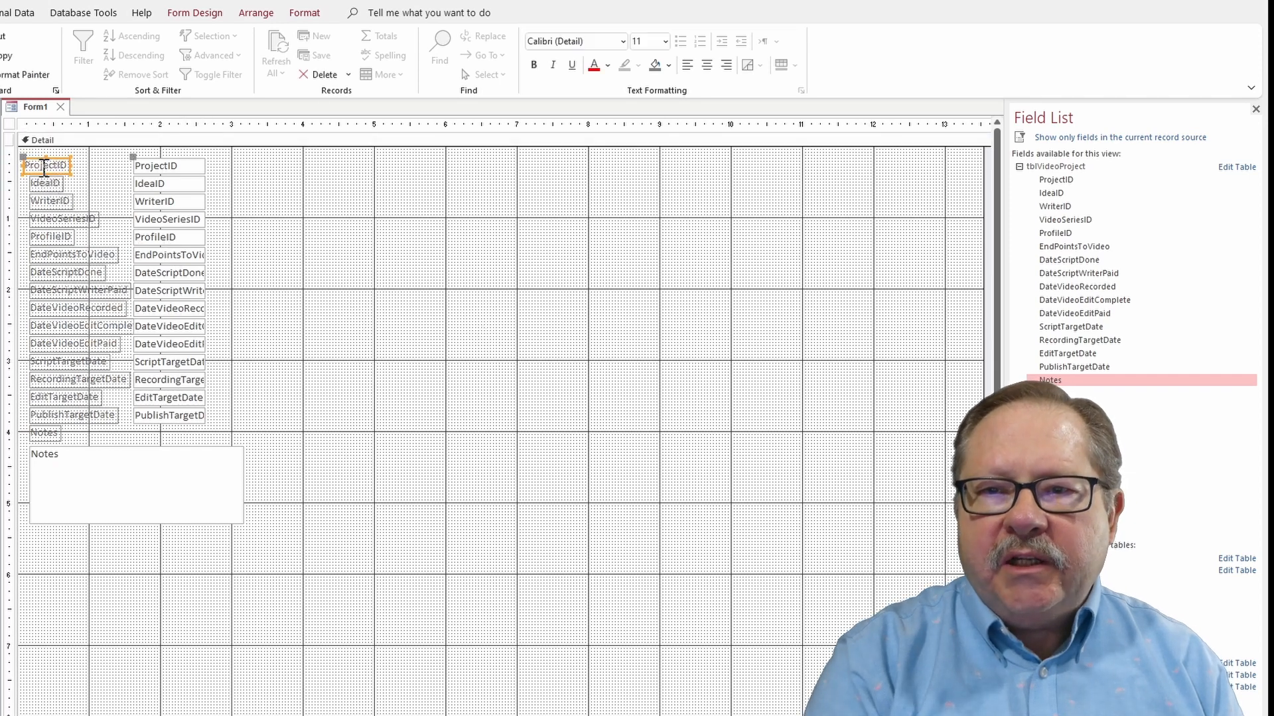
pyautogui.moveTo(21, 160); pyautogui.dragTo(28, 159)
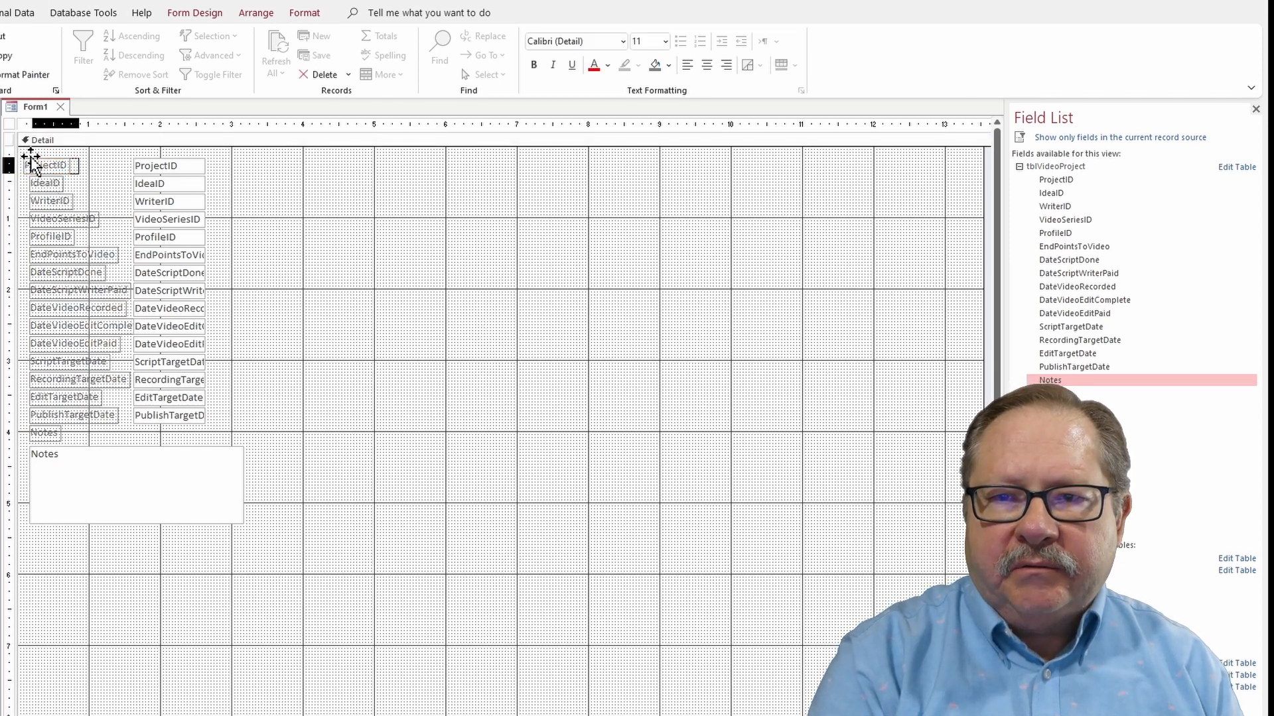
pyautogui.click(294, 230)
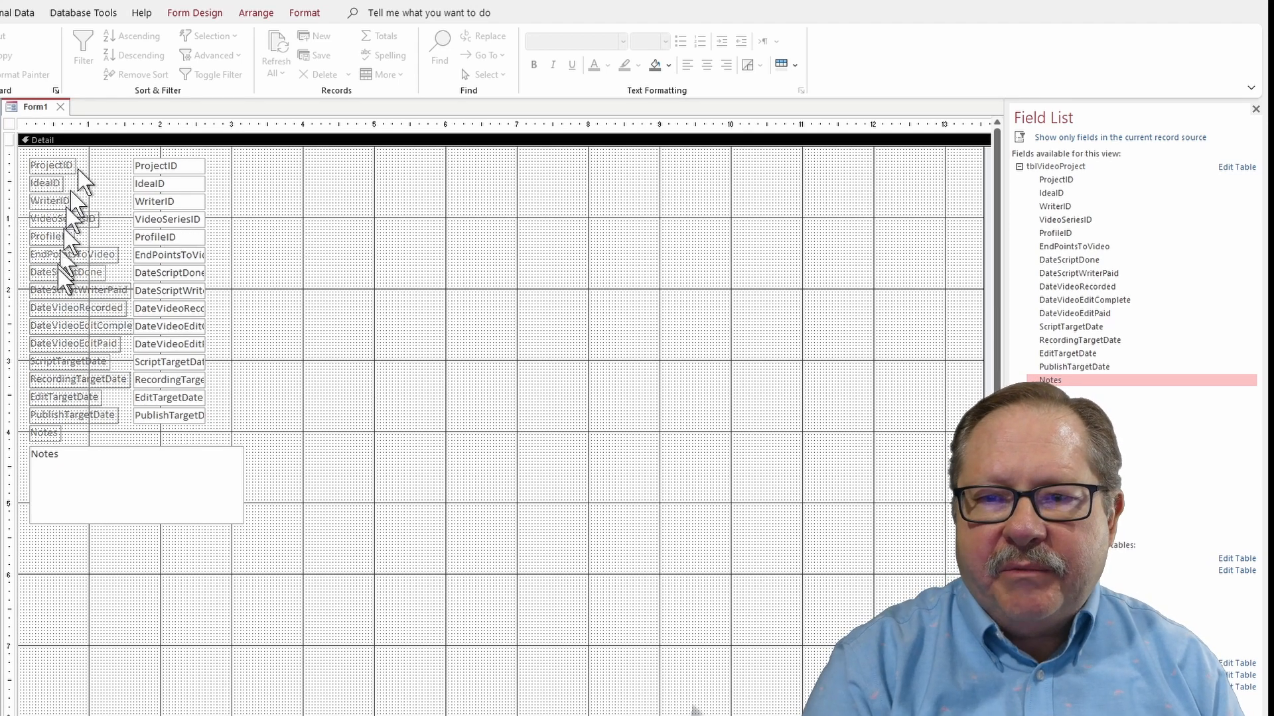
# - Change the DateVideoEditComplete label's caption to "Edit Complete" in its properties
pyautogui.click(71, 329)
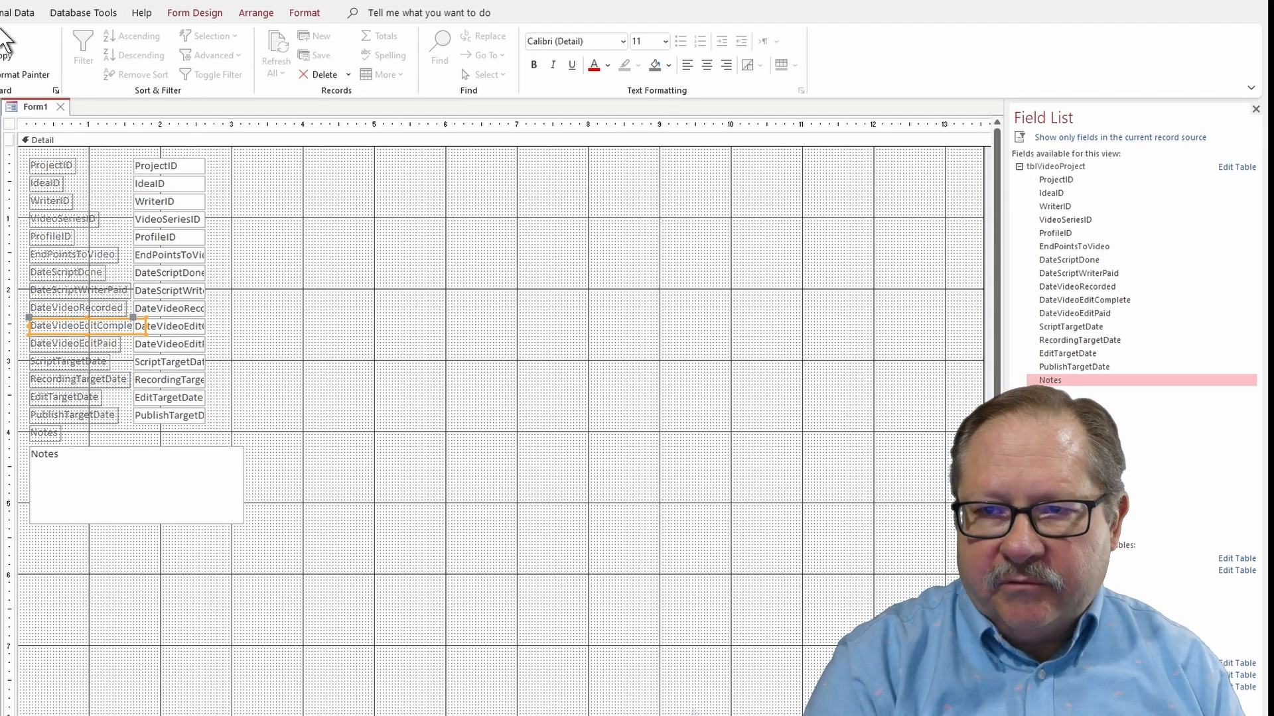
pyautogui.click(195, 14)
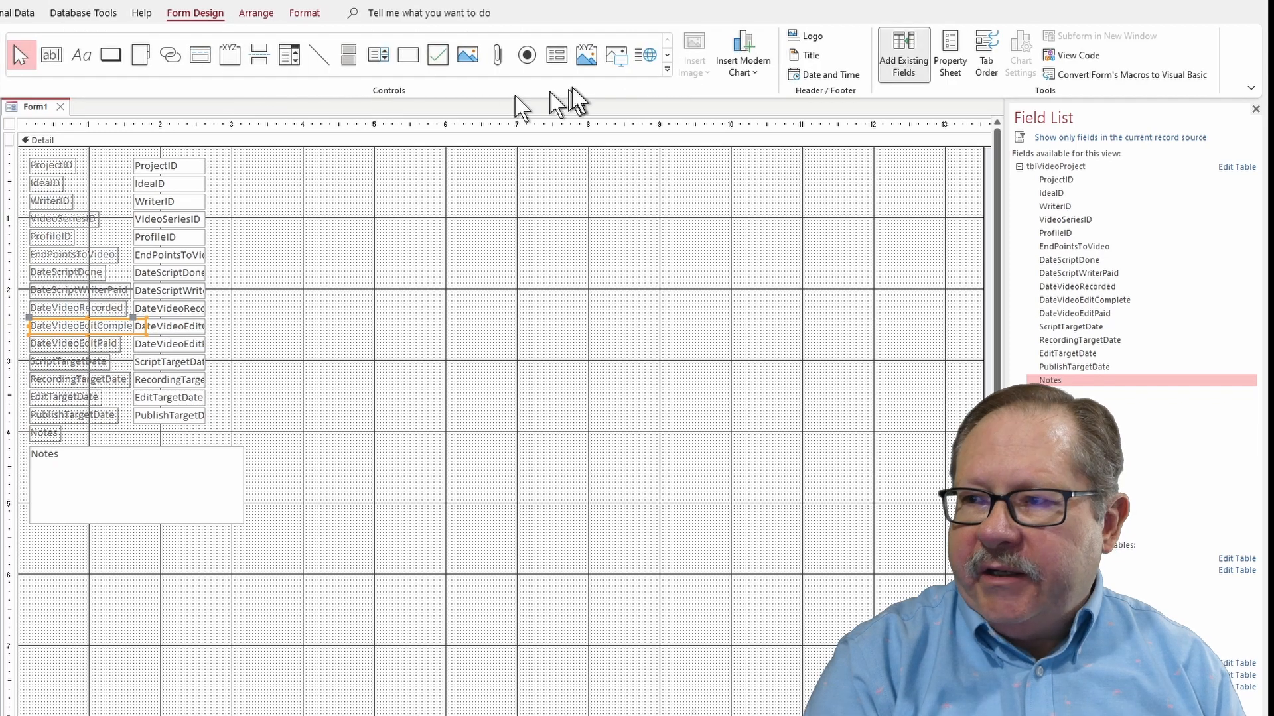
pyautogui.click(954, 53)
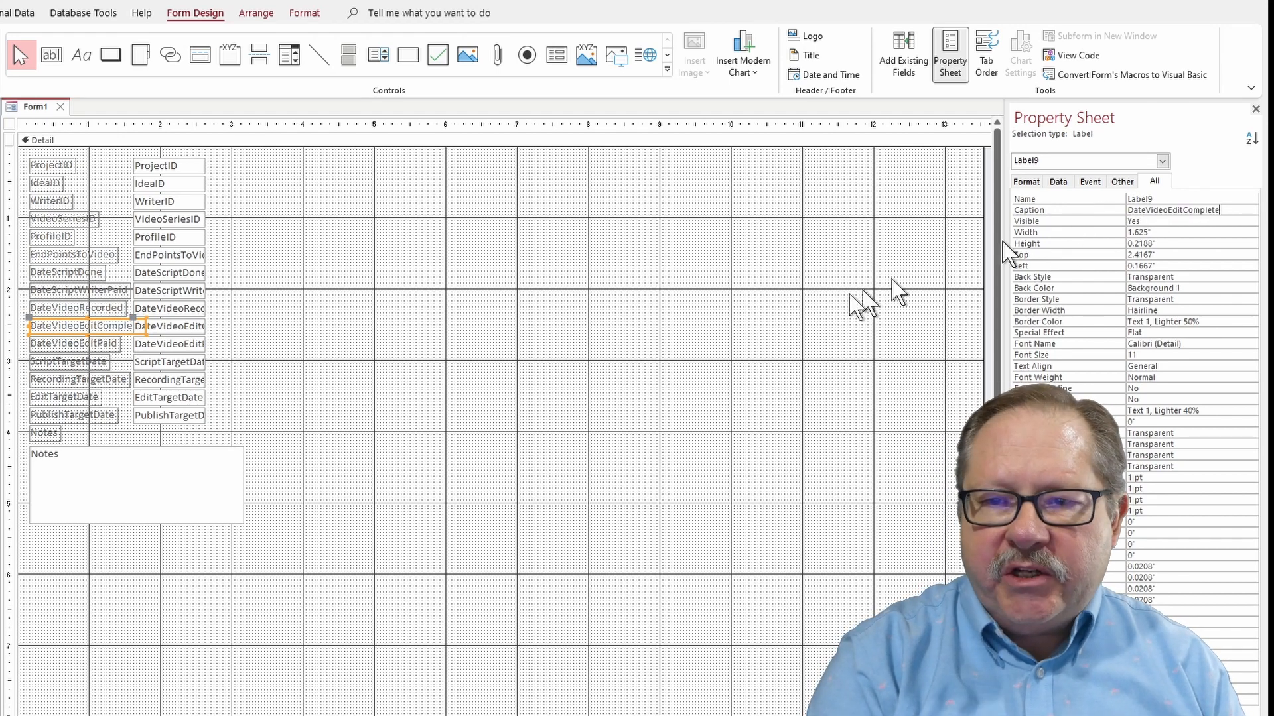
pyautogui.press('BackSpace')
pyautogui.press('BackSpace')
pyautogui.press('BackSpace')
pyautogui.press('BackSpace')
pyautogui.press('BackSpace')
pyautogui.press('BackSpace')
pyautogui.press('BackSpace')
pyautogui.press('BackSpace')
pyautogui.press('BackSpace')
pyautogui.press('BackSpace')
pyautogui.press('BackSpace')
pyautogui.press('BackSpace')
pyautogui.press('BackSpace')
pyautogui.press('BackSpace')
pyautogui.press('BackSpace')
pyautogui.press('BackSpace')
pyautogui.press('BackSpace')
pyautogui.press('BackSpace')
pyautogui.press('BackSpace')
pyautogui.press('BackSpace')
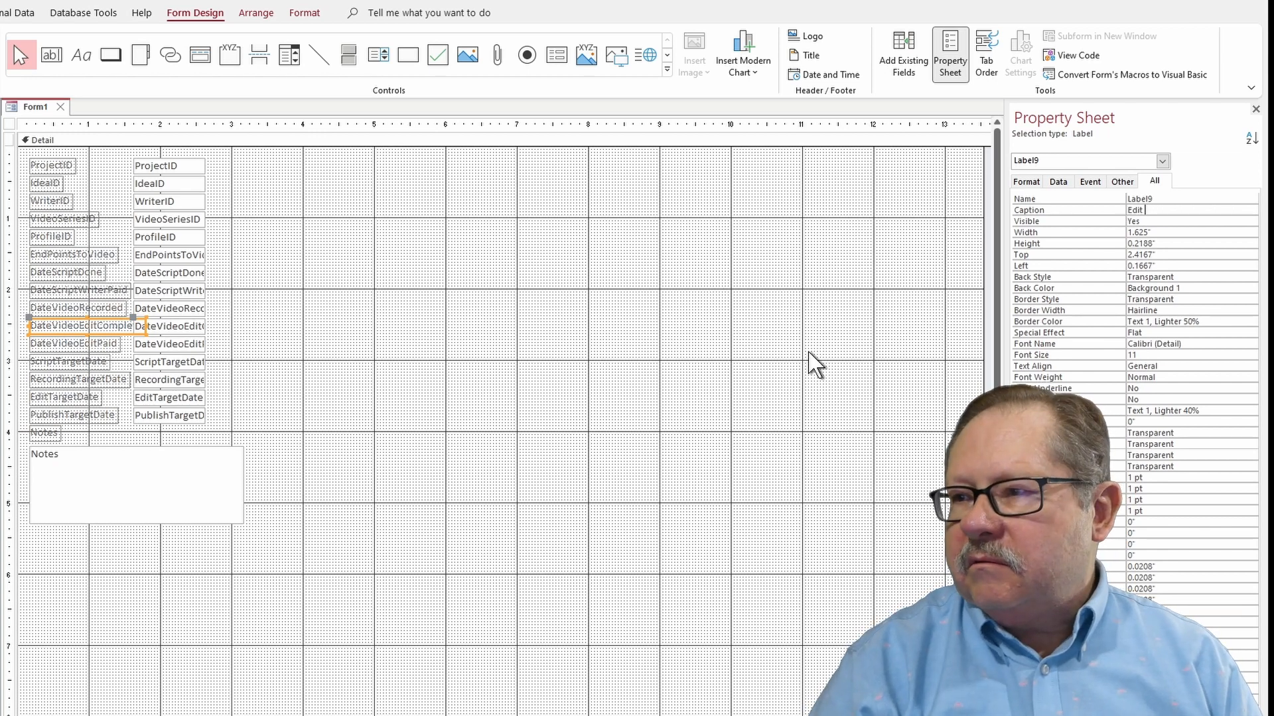
pyautogui.write('Edit Complet')
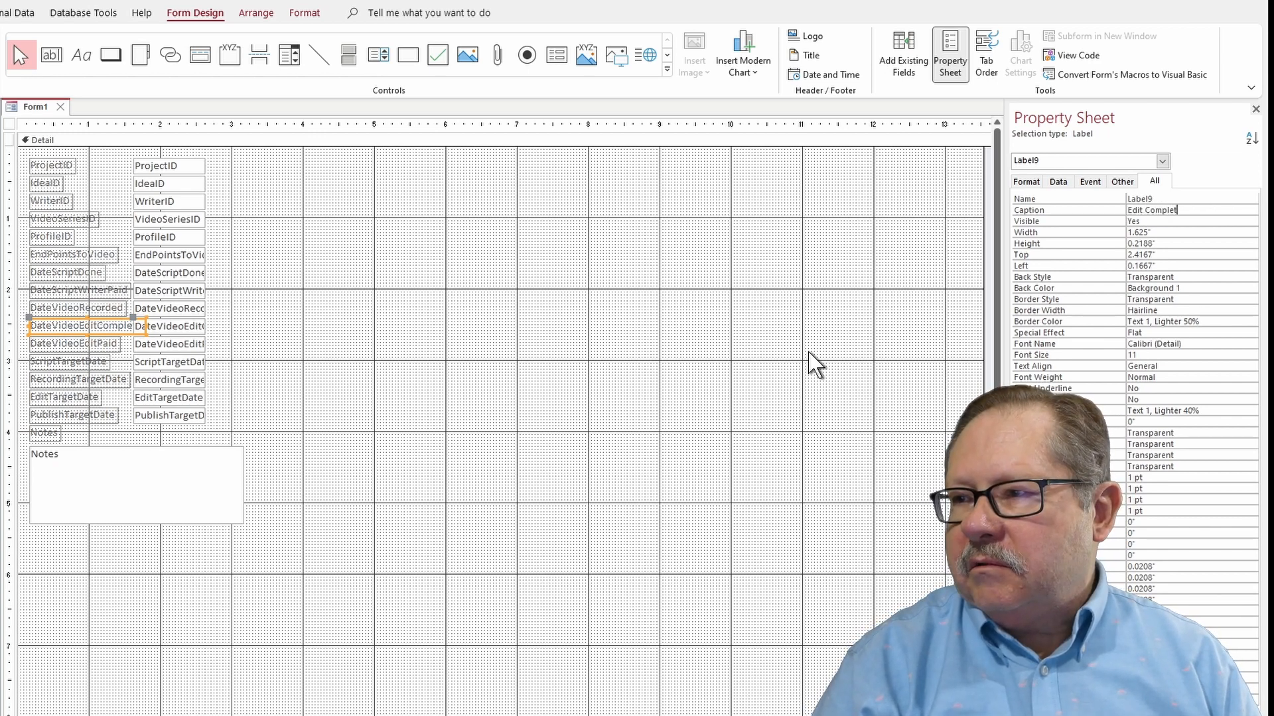
pyautogui.write('e')
pyautogui.press('Return')
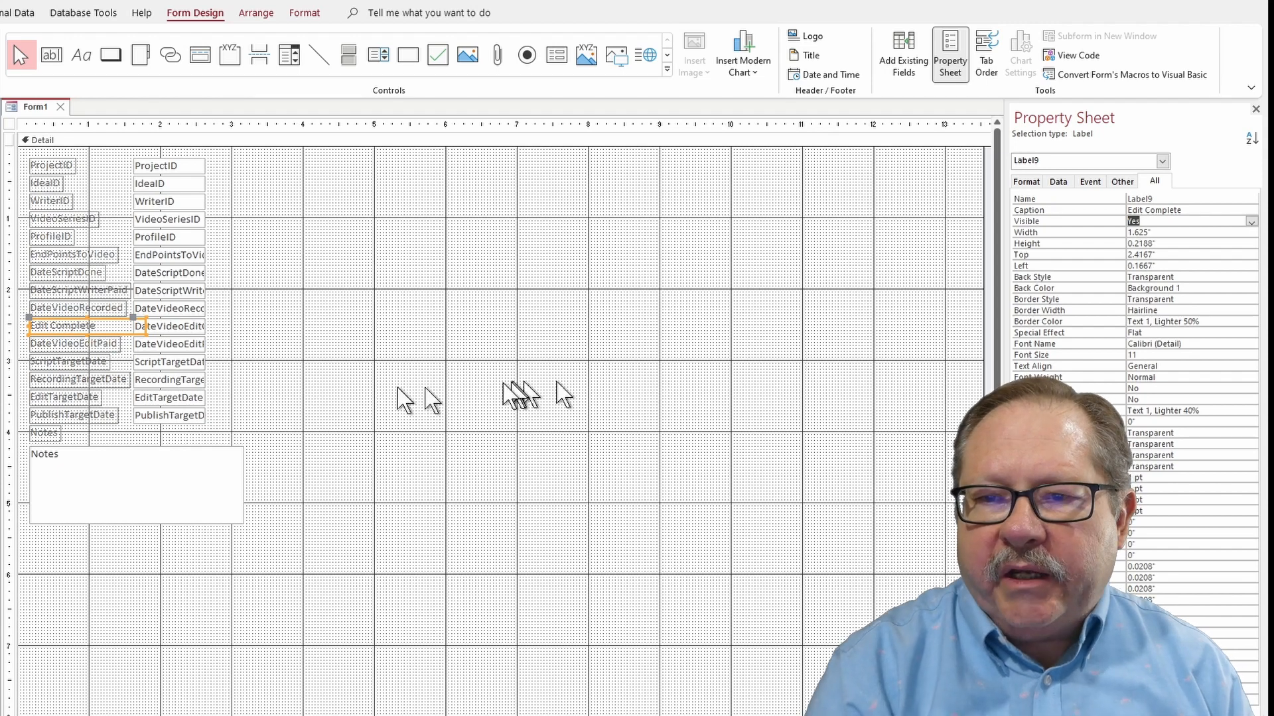
pyautogui.click(334, 383)
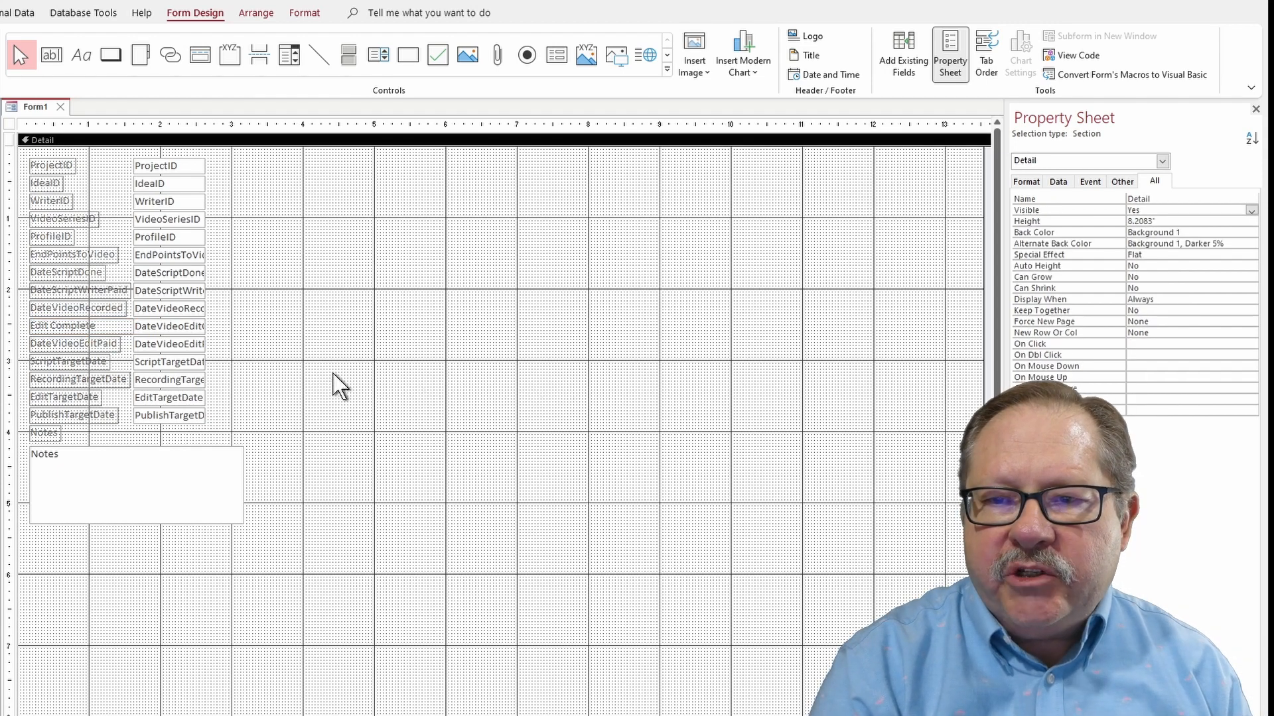
# - Narrow the Edit Complete label so that it ends just before its text box
pyautogui.click(97, 329)
pyautogui.moveTo(145, 326); pyautogui.dragTo(130, 325)
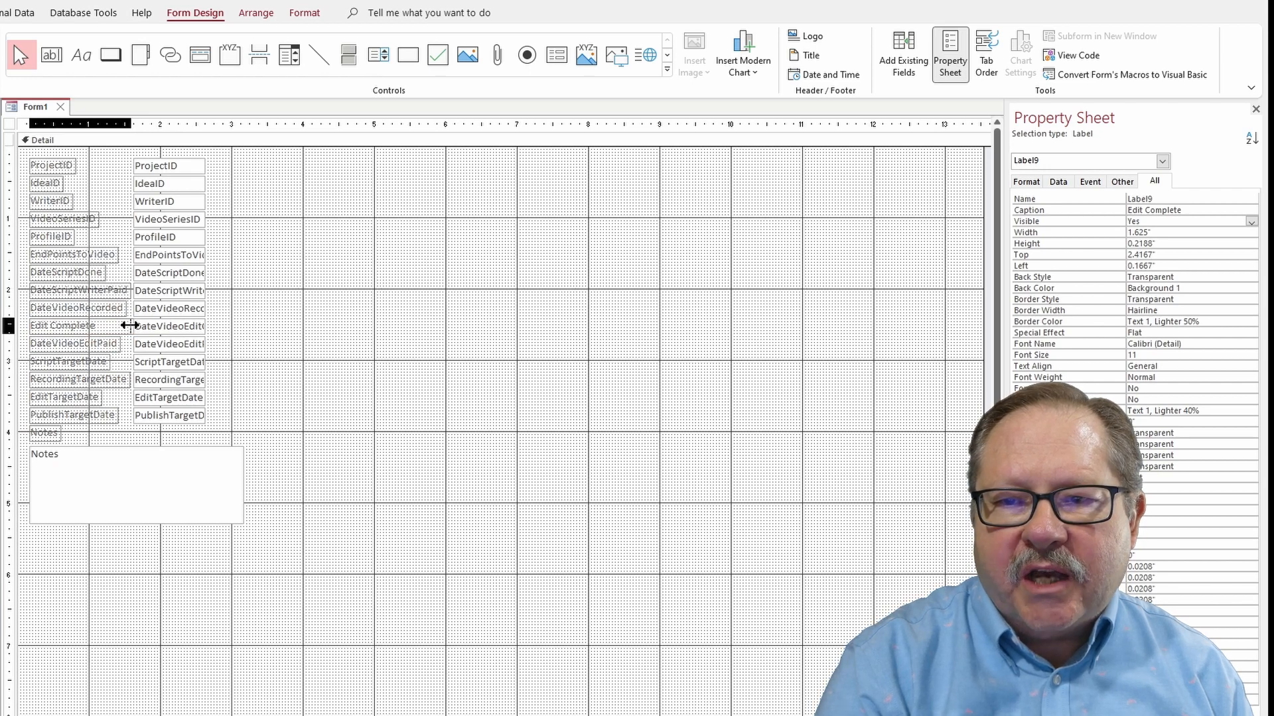
pyautogui.click(335, 353)
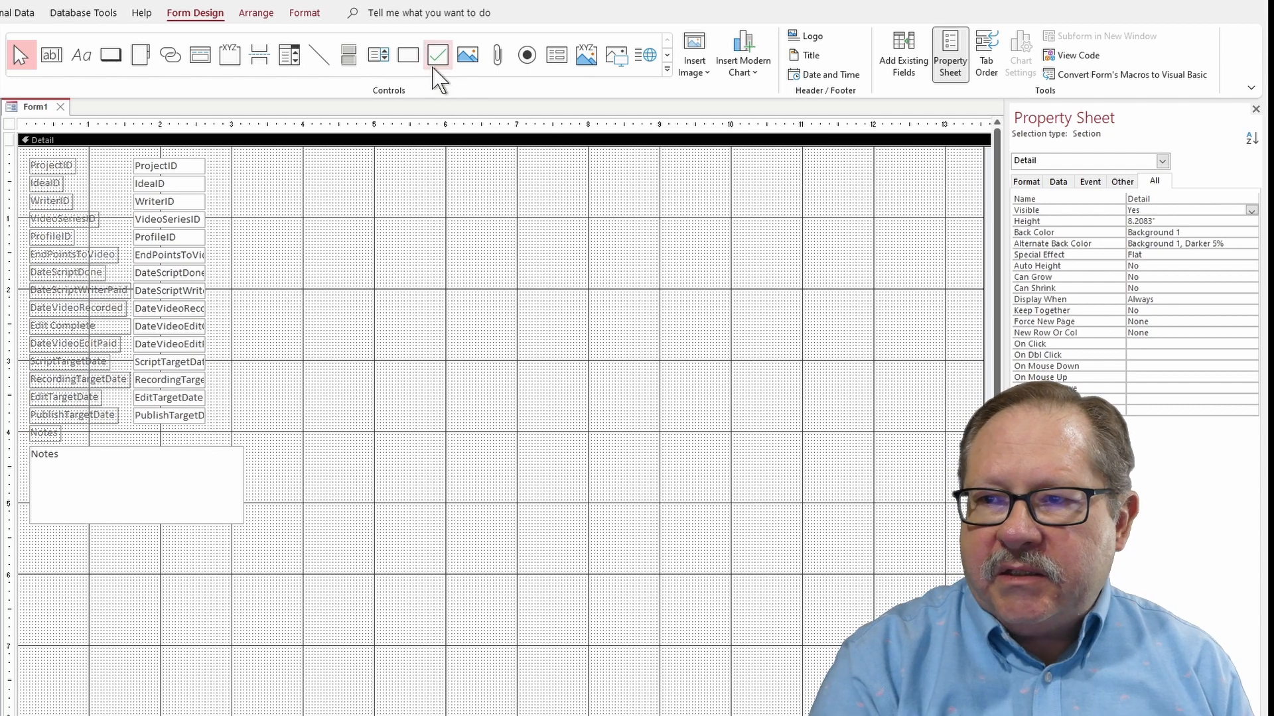
# - Draw a subform about 9 inches wide in the empty area beside the fields, based on existing tables and queries
pyautogui.click(558, 65)
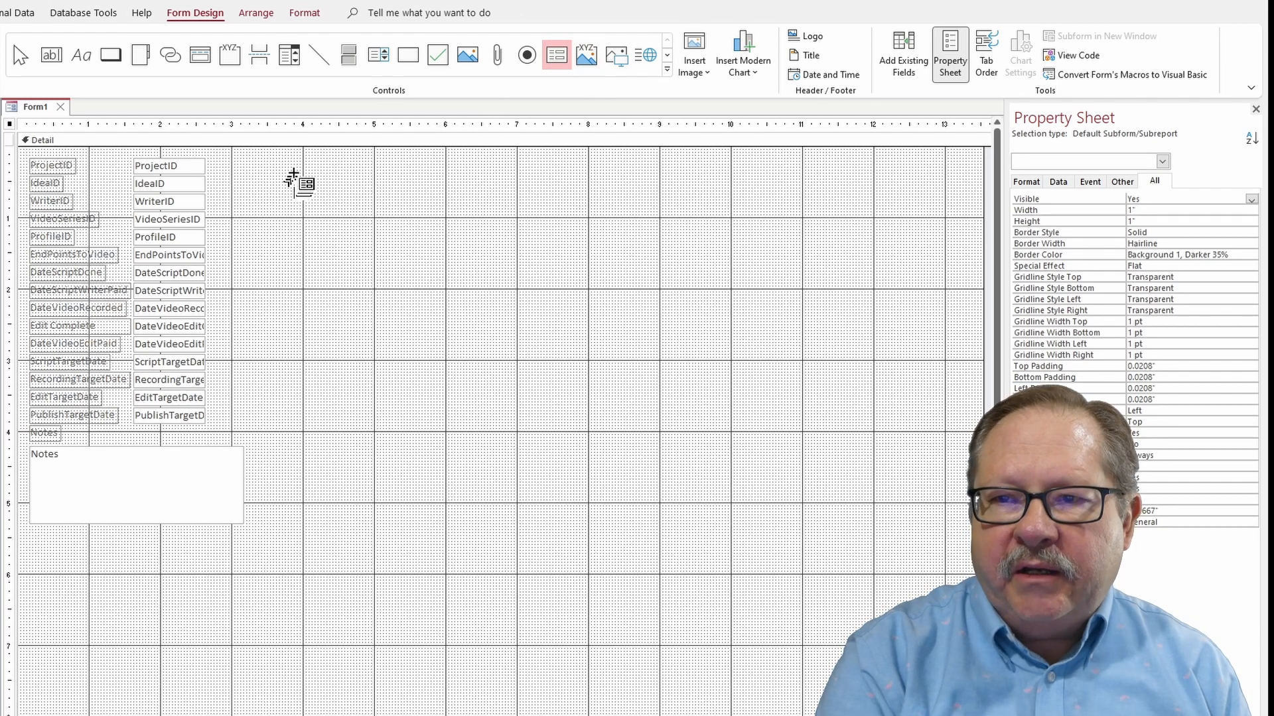
pyautogui.moveTo(294, 174); pyautogui.dragTo(946, 702)
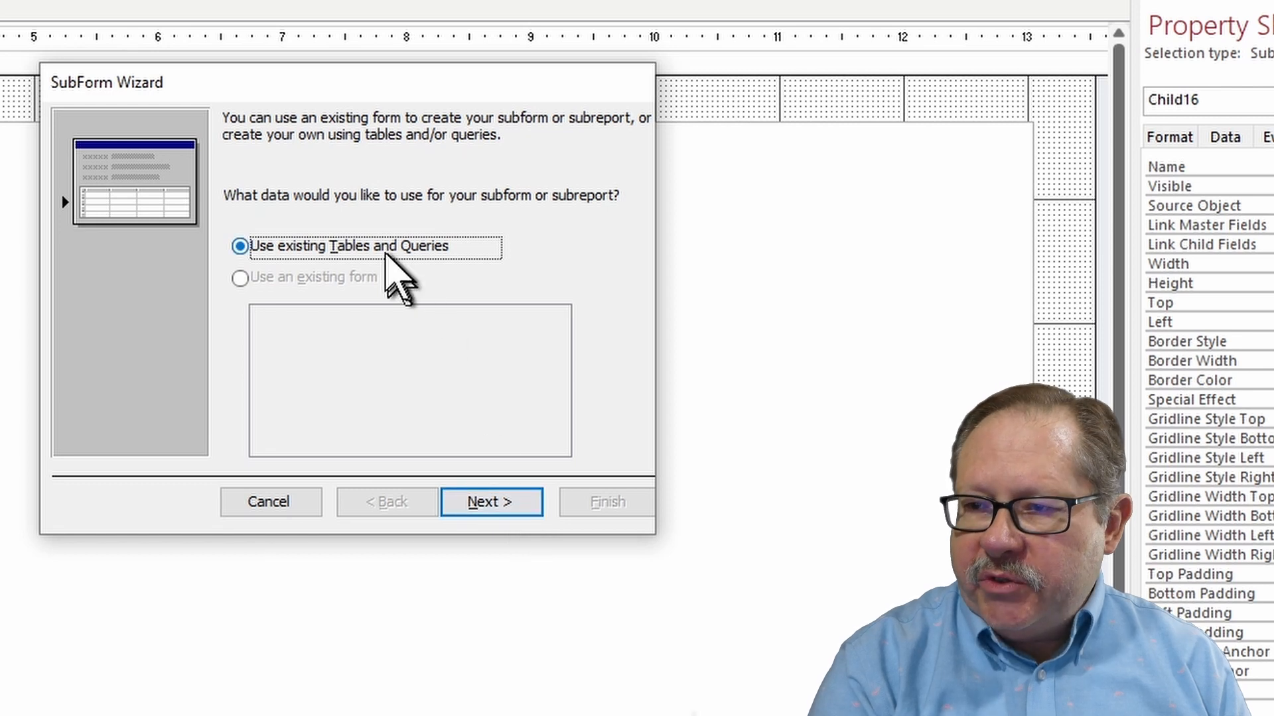
pyautogui.click(482, 499)
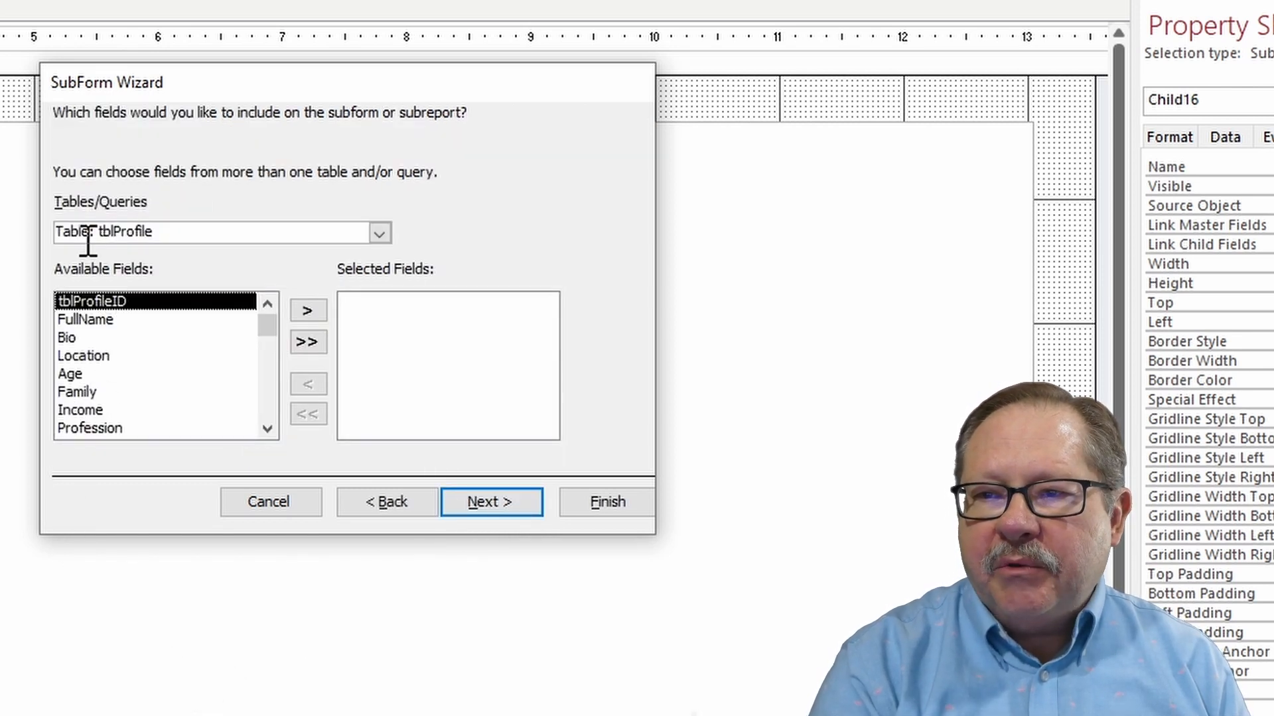
# - Choose tblScript as the subform's source and include ScriptID, SubScriptID, Setting and ScriptText in that order
pyautogui.click(267, 429)
pyautogui.click(199, 232)
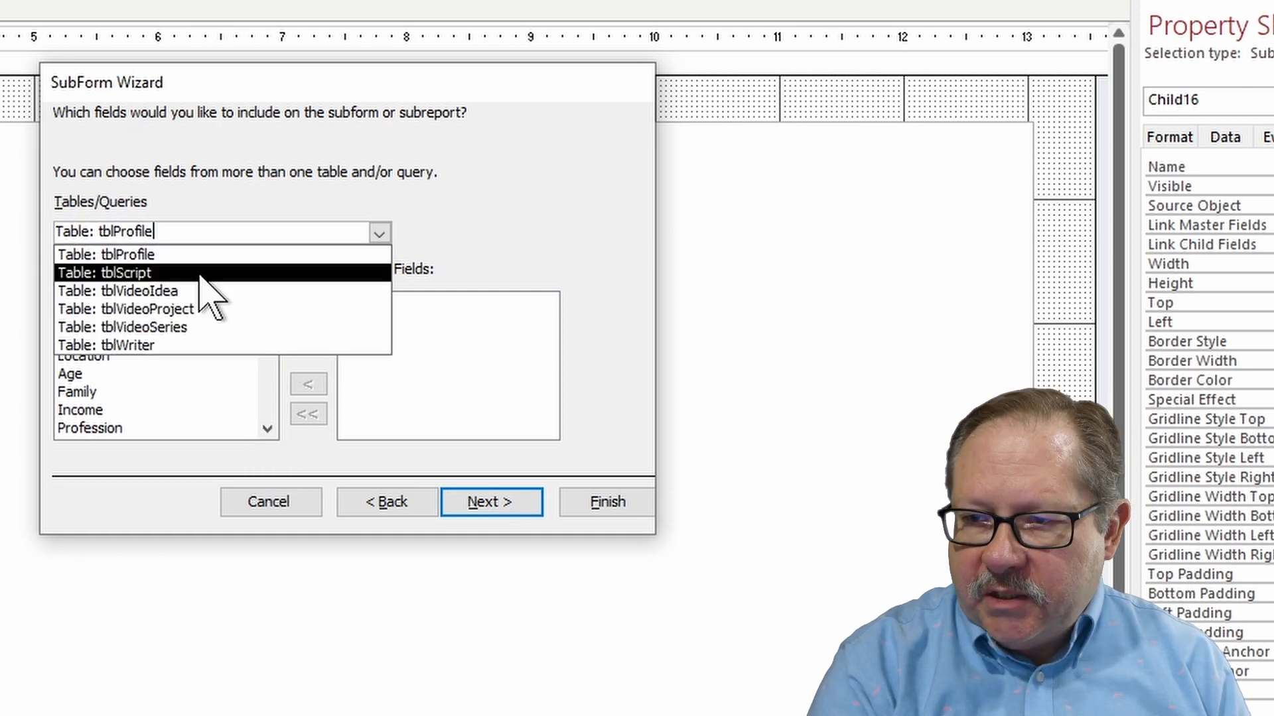
pyautogui.click(205, 272)
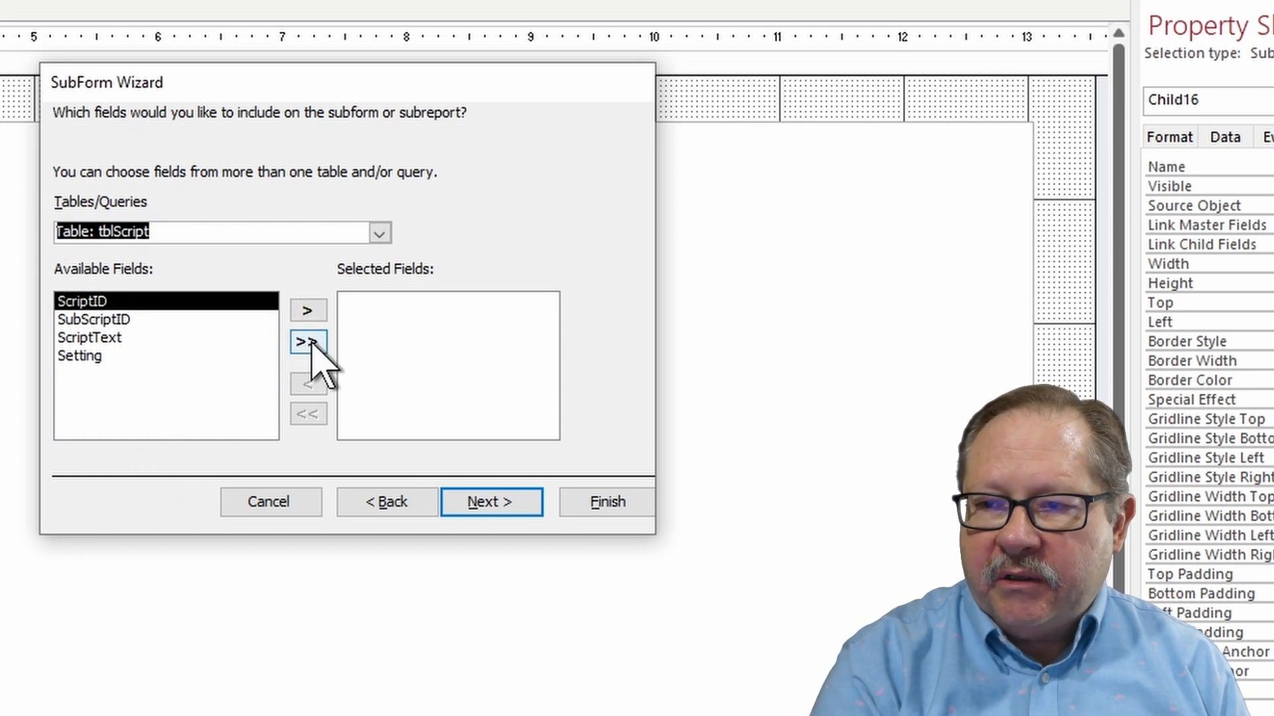
pyautogui.click(307, 310)
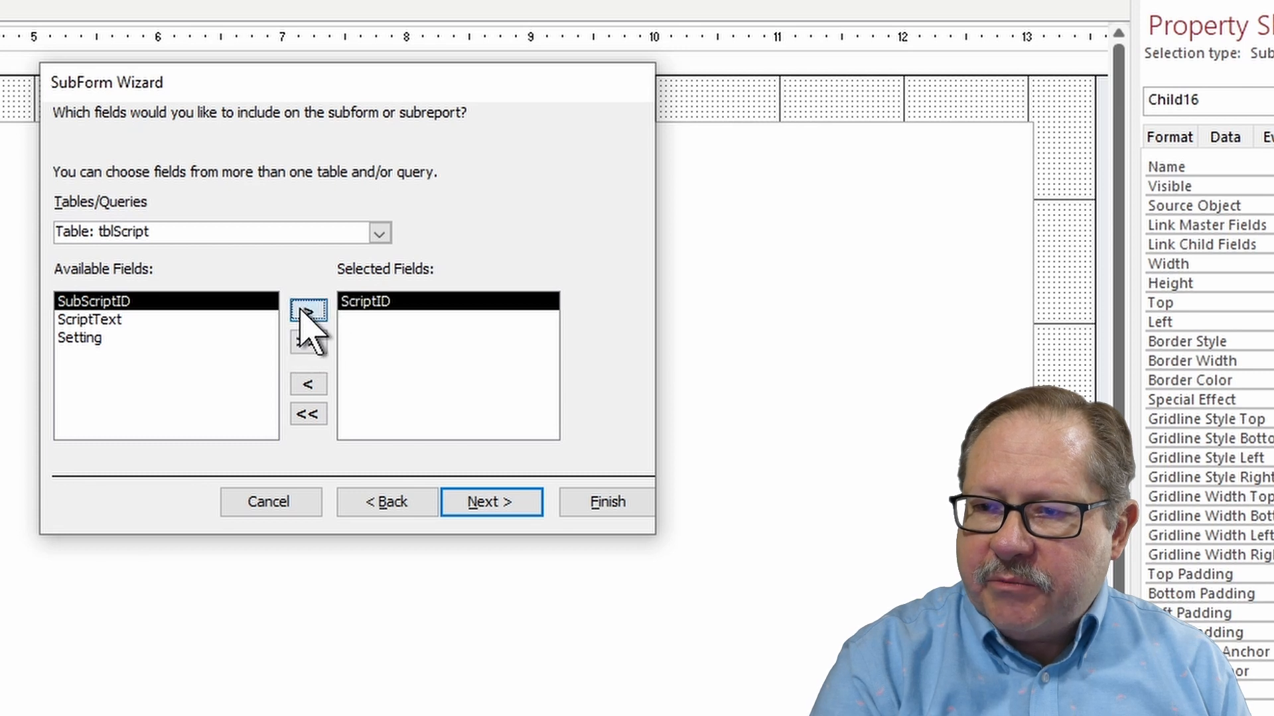
pyautogui.click(307, 311)
pyautogui.click(109, 320)
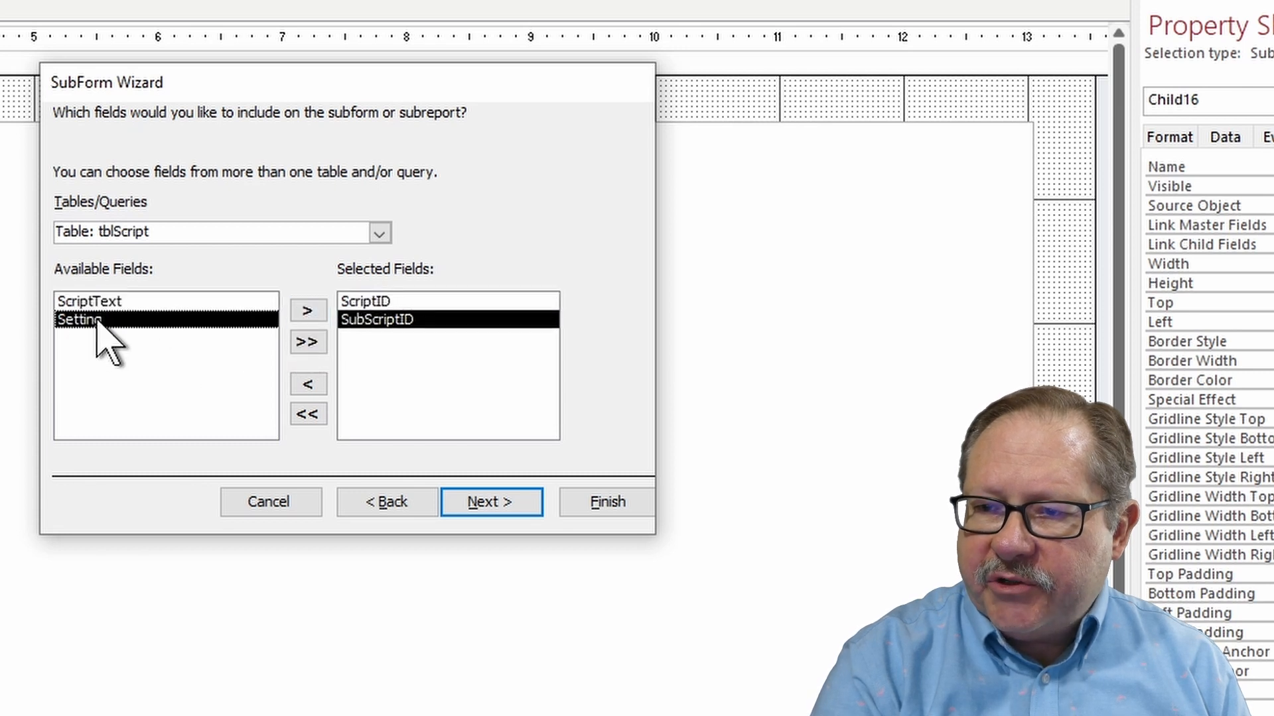
pyautogui.click(293, 310)
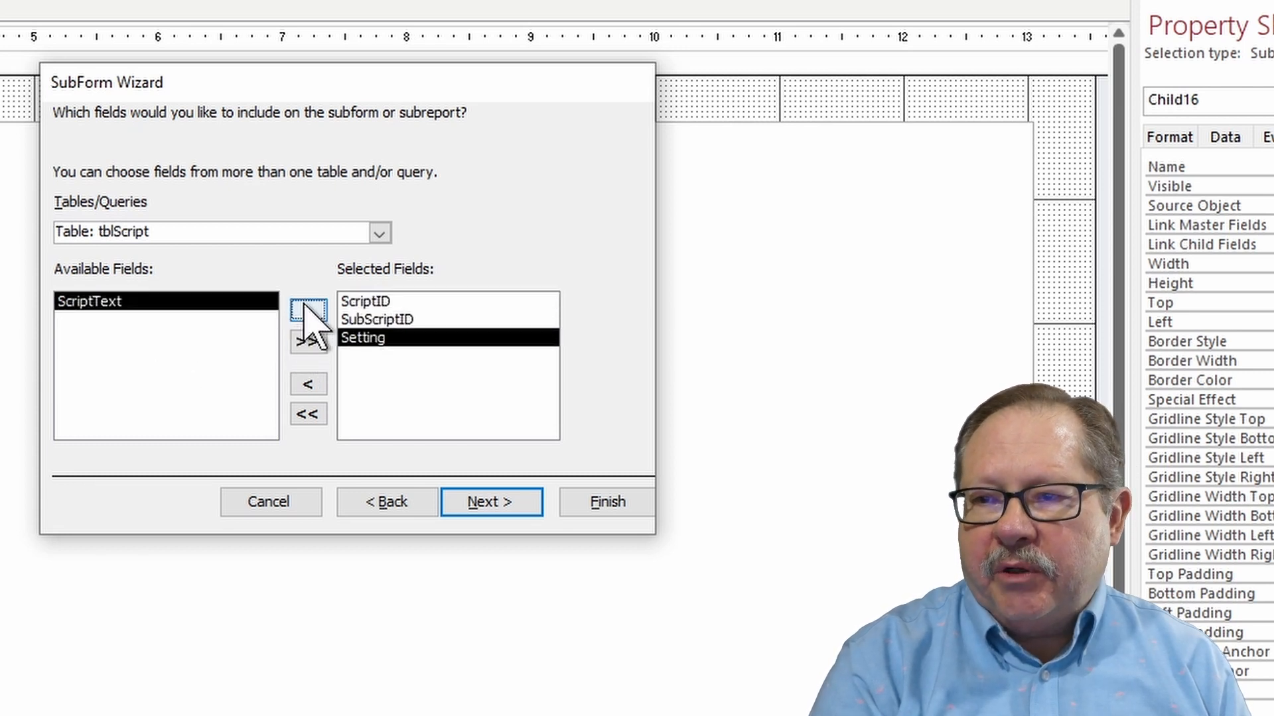
pyautogui.click(305, 309)
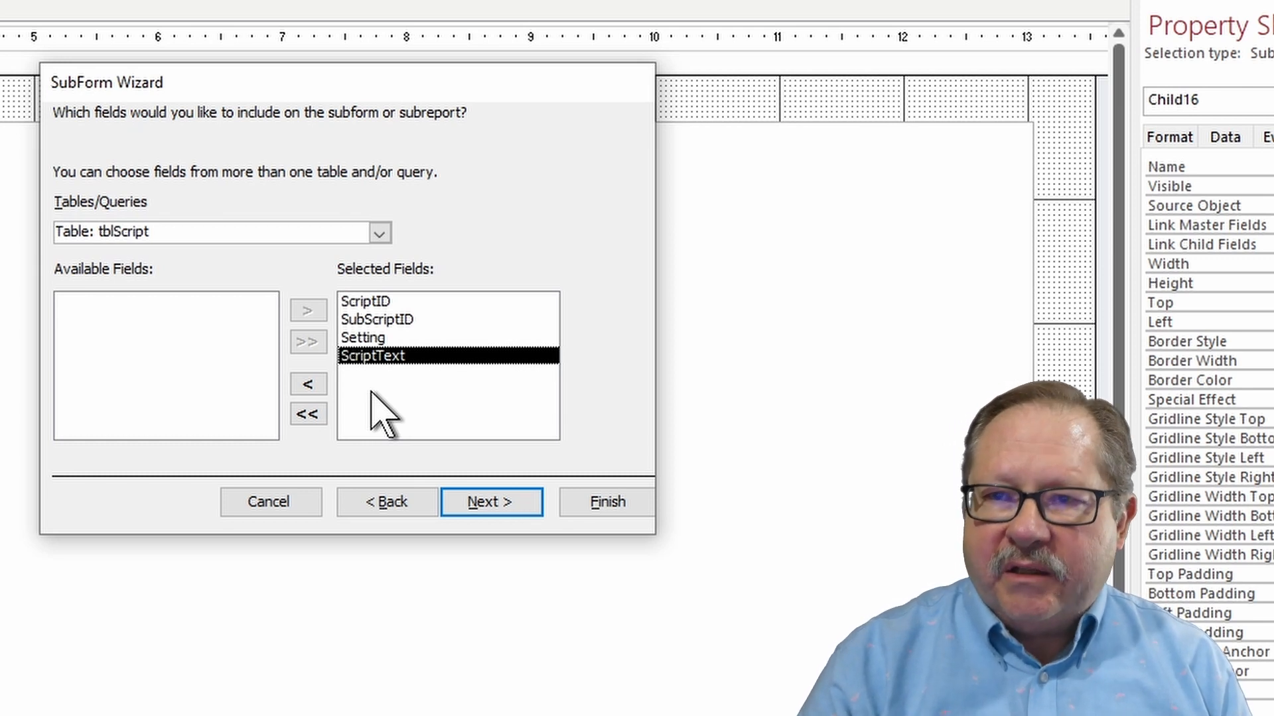
pyautogui.click(472, 506)
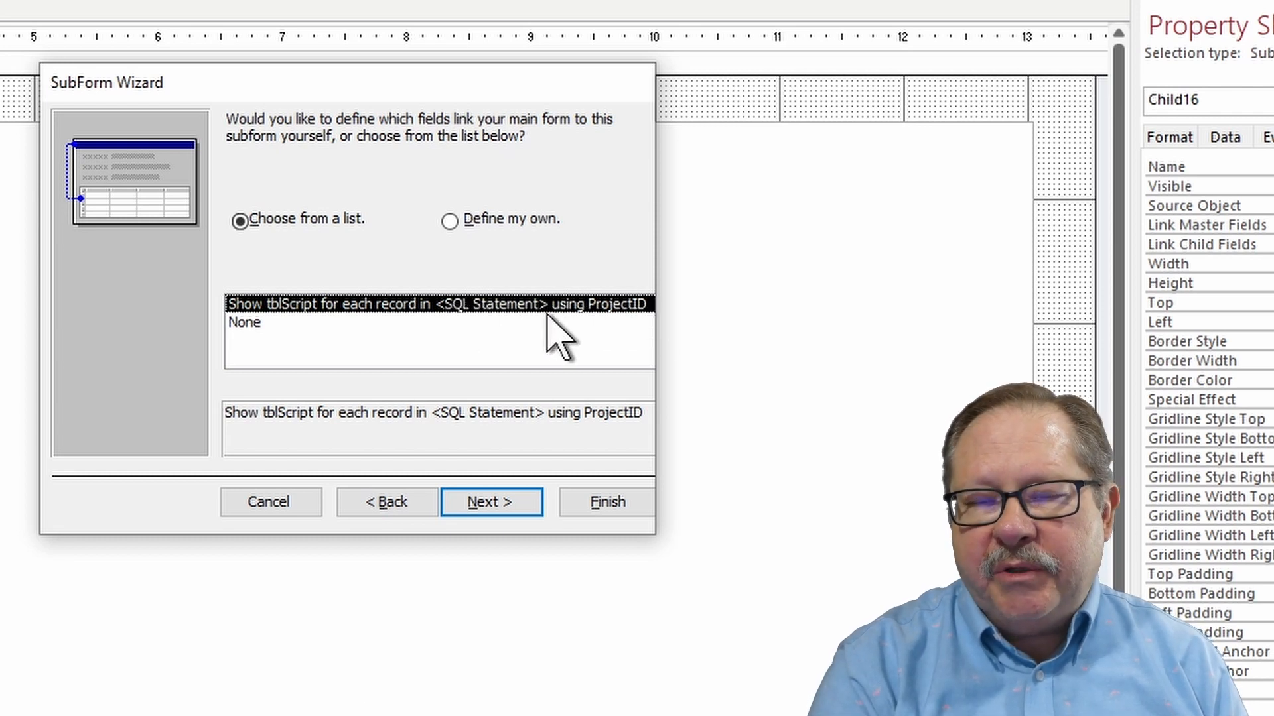
# - Link the subform to the main form using ProjectID, name it sfrmTableScript and finish creating it
pyautogui.click(492, 508)
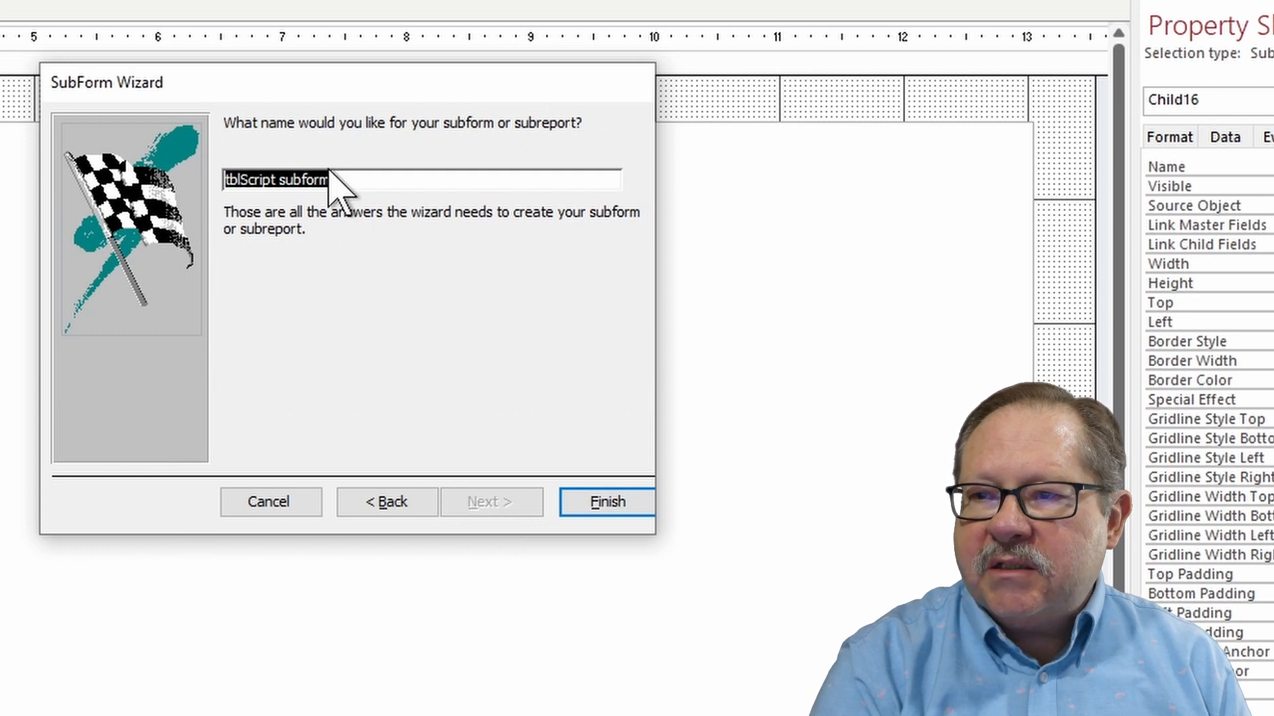
pyautogui.write('sfrm')
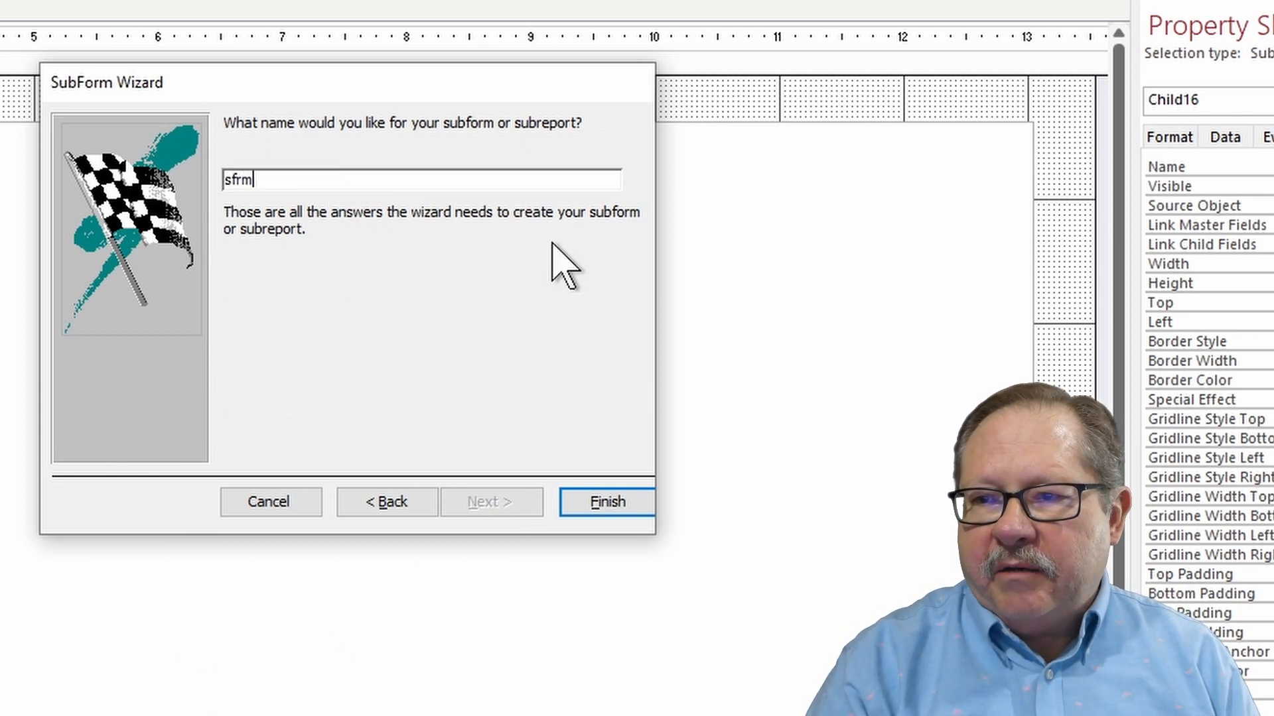
pyautogui.write('TableScript')
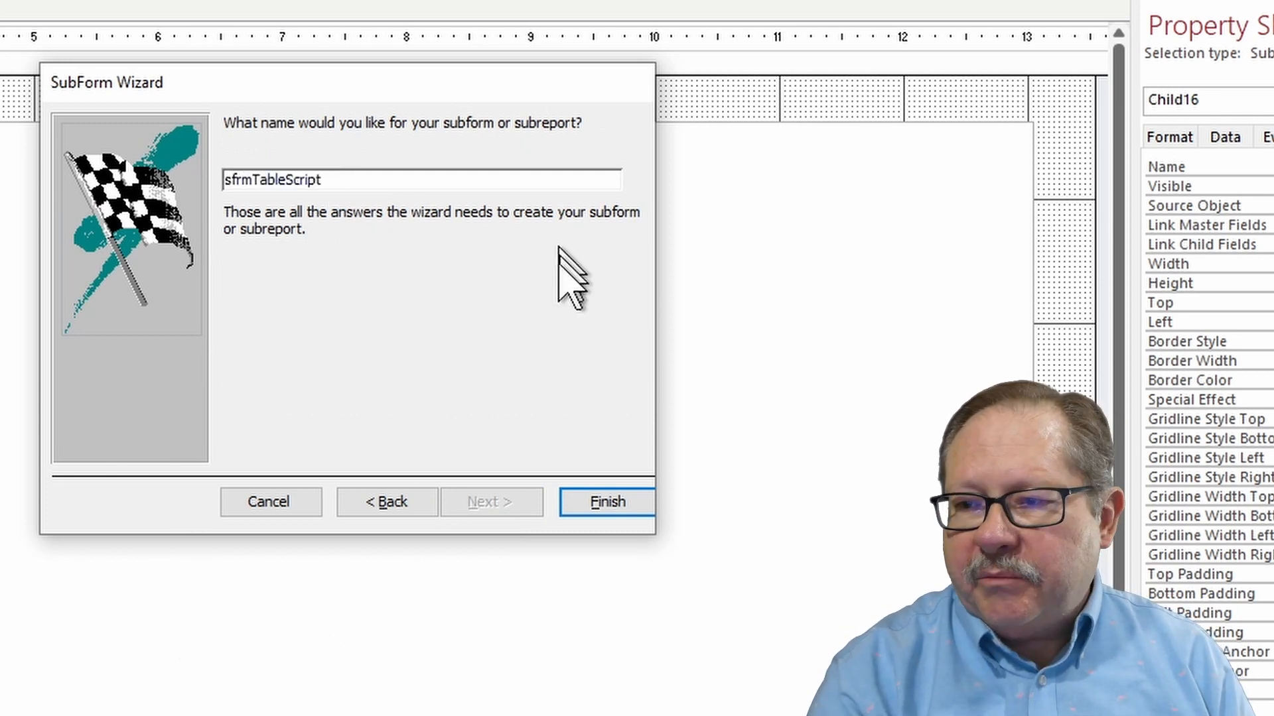
pyautogui.click(606, 503)
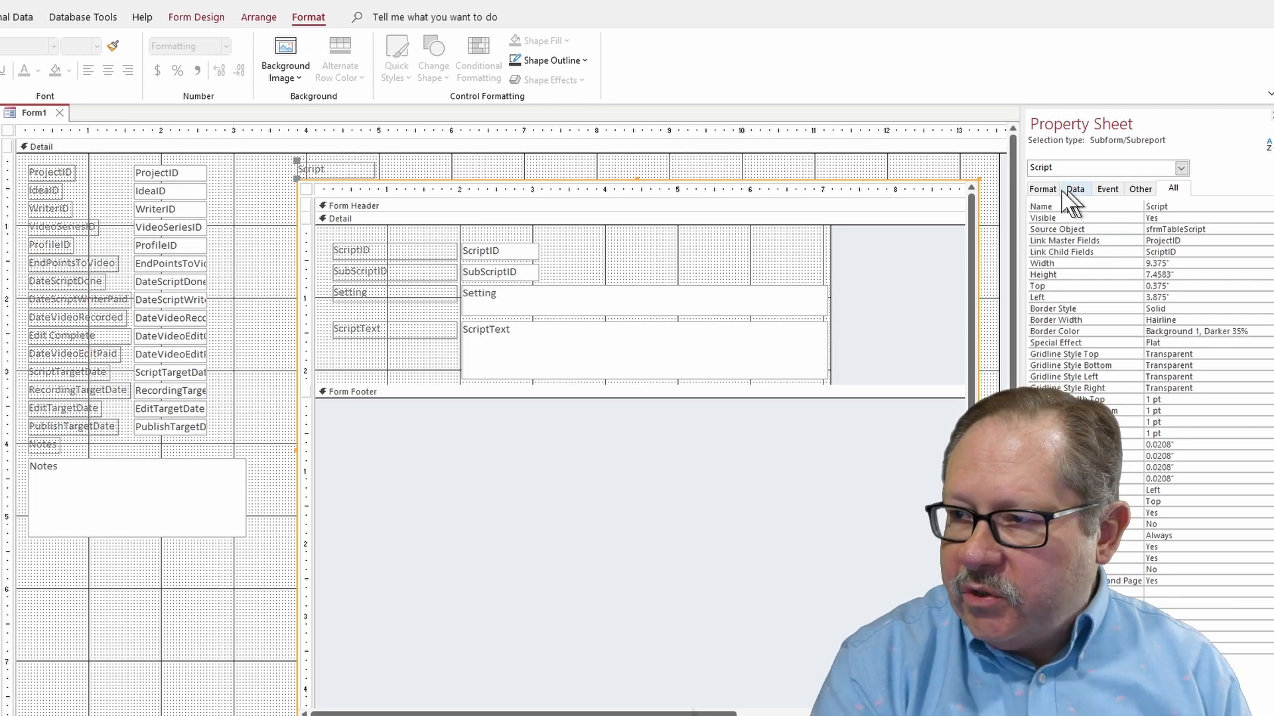
# - Review the subform control's properties and set the embedded script form's Default View to Datasheet
pyautogui.click(1042, 190)
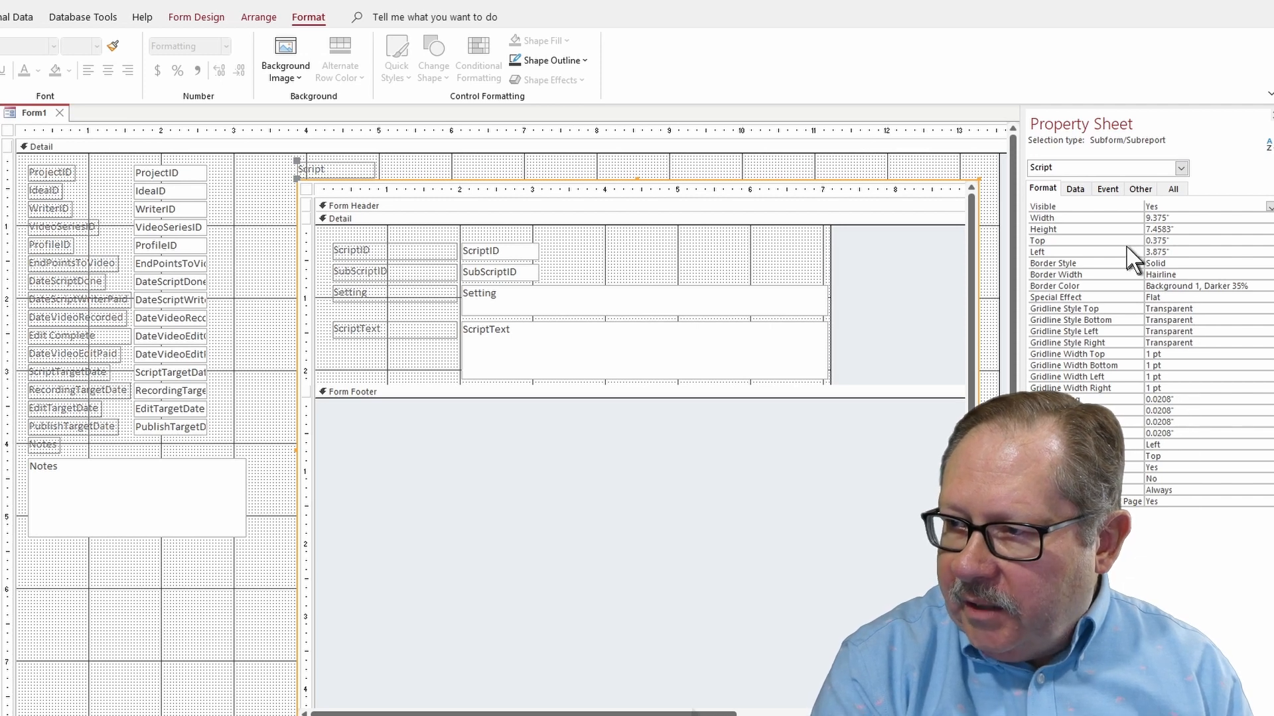
pyautogui.click(1173, 189)
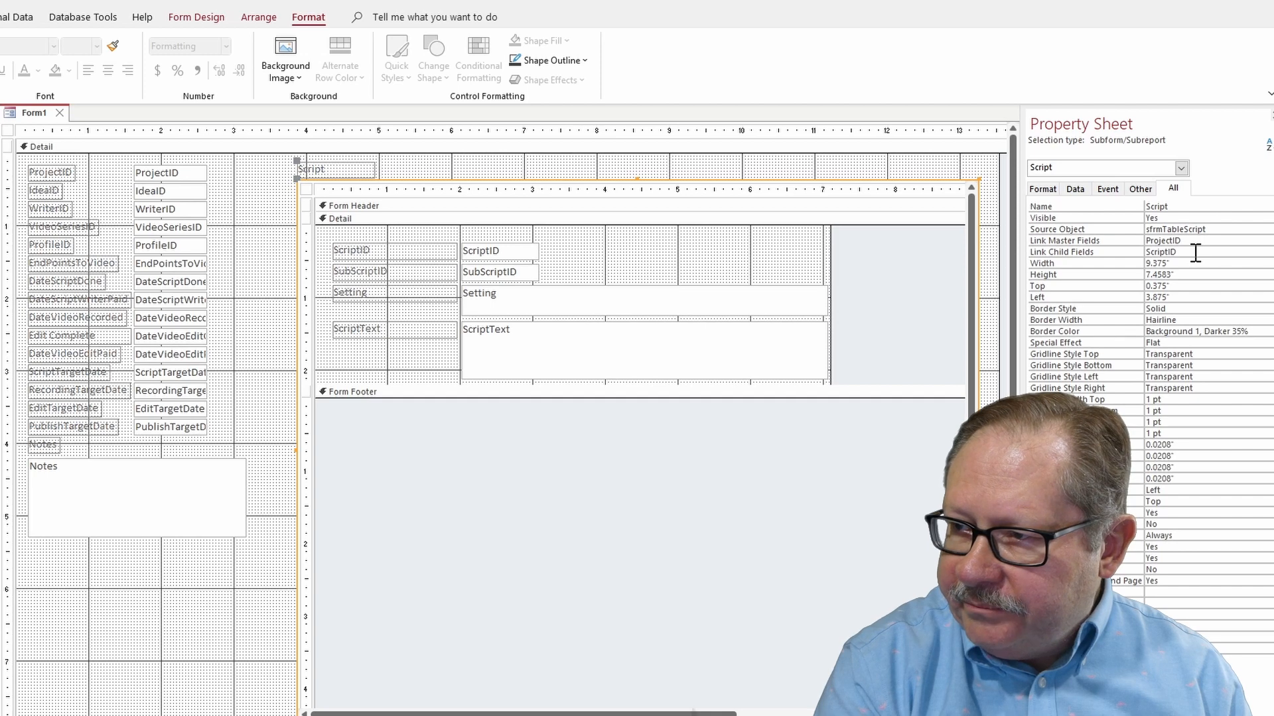
pyautogui.click(856, 268)
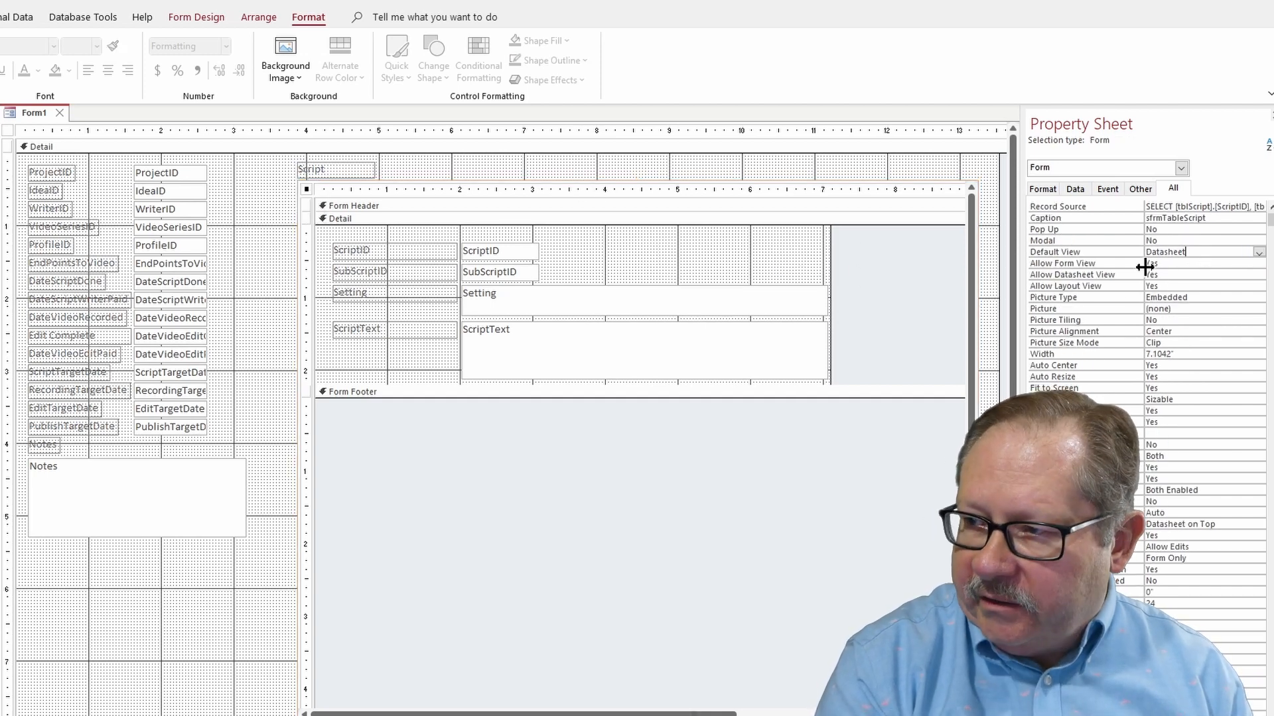
pyautogui.click(1259, 252)
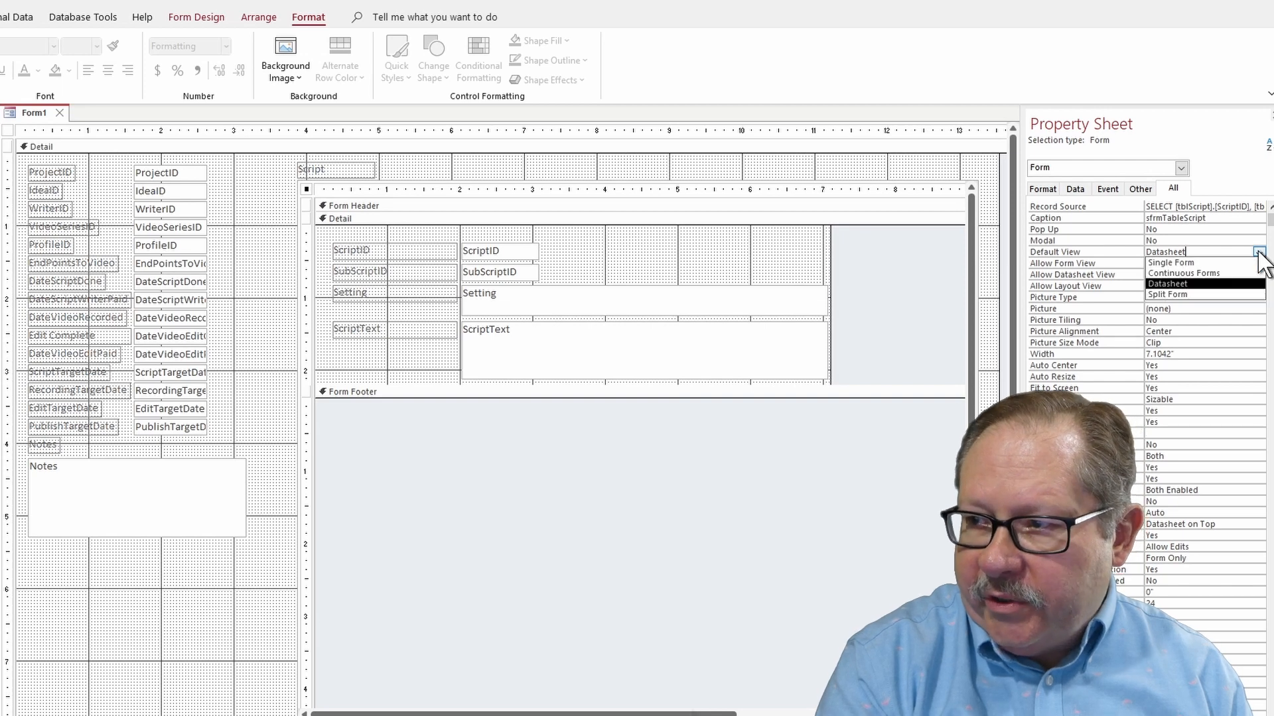
pyautogui.click(1187, 284)
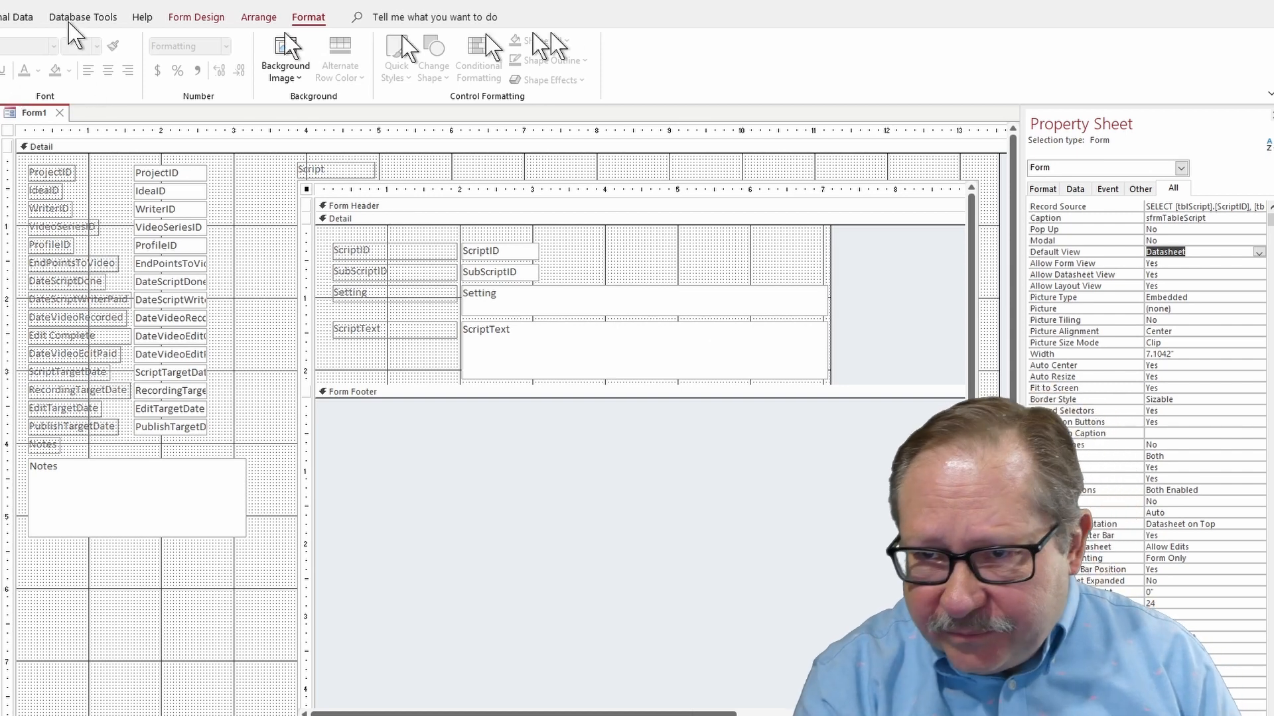
# - In Form view, narrow the subform's Setting column, widen ScriptText to fill the remaining width, and return to Design view
pyautogui.click(194, 18)
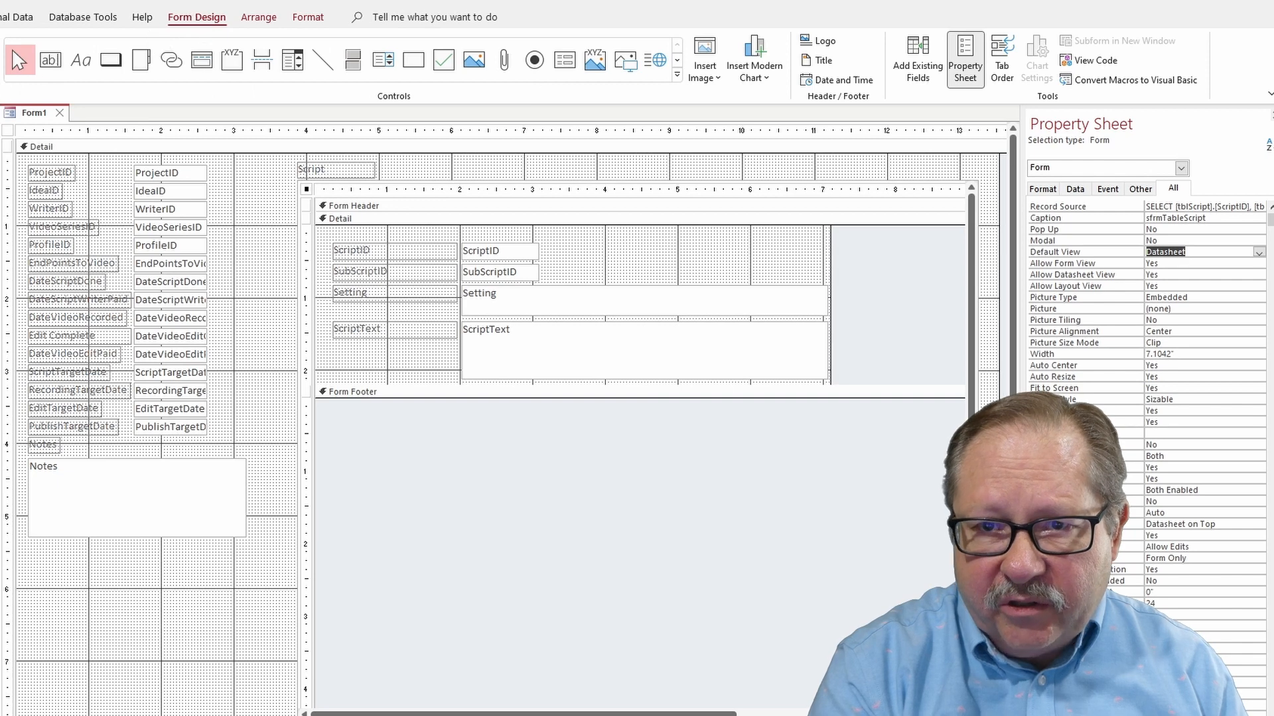
pyautogui.click(0, 53)
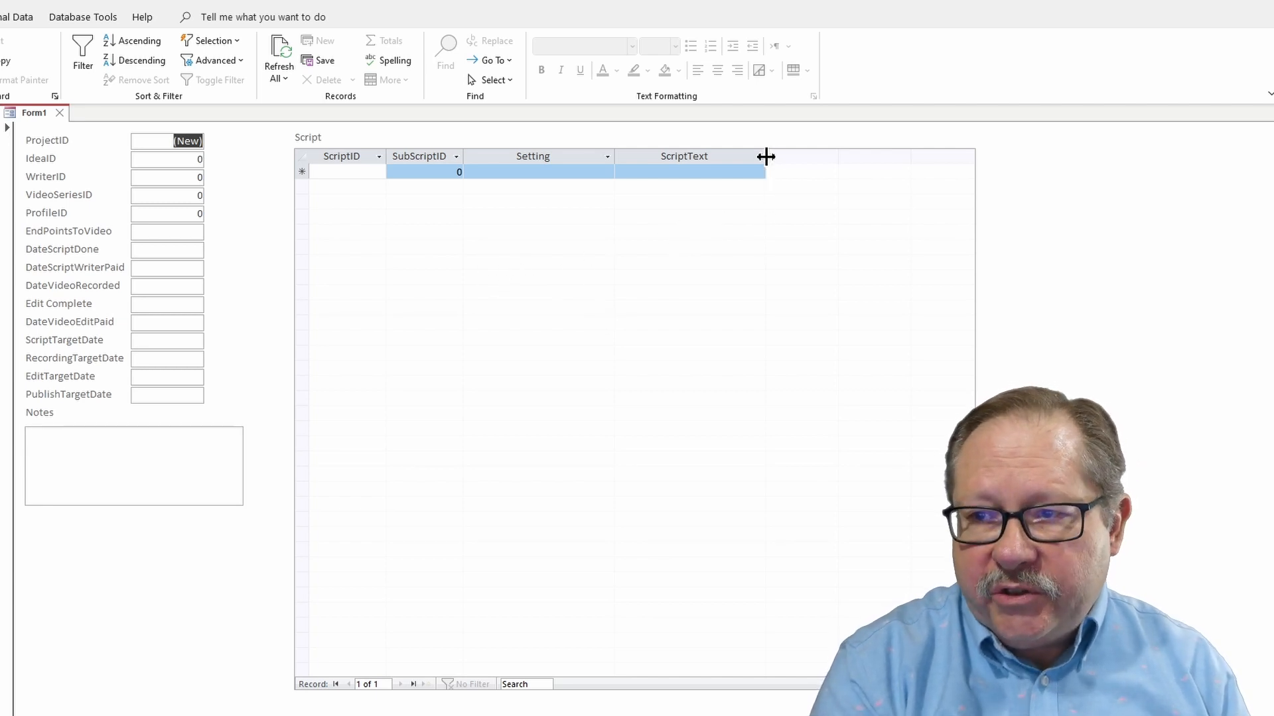
pyautogui.moveTo(614, 156); pyautogui.dragTo(550, 156)
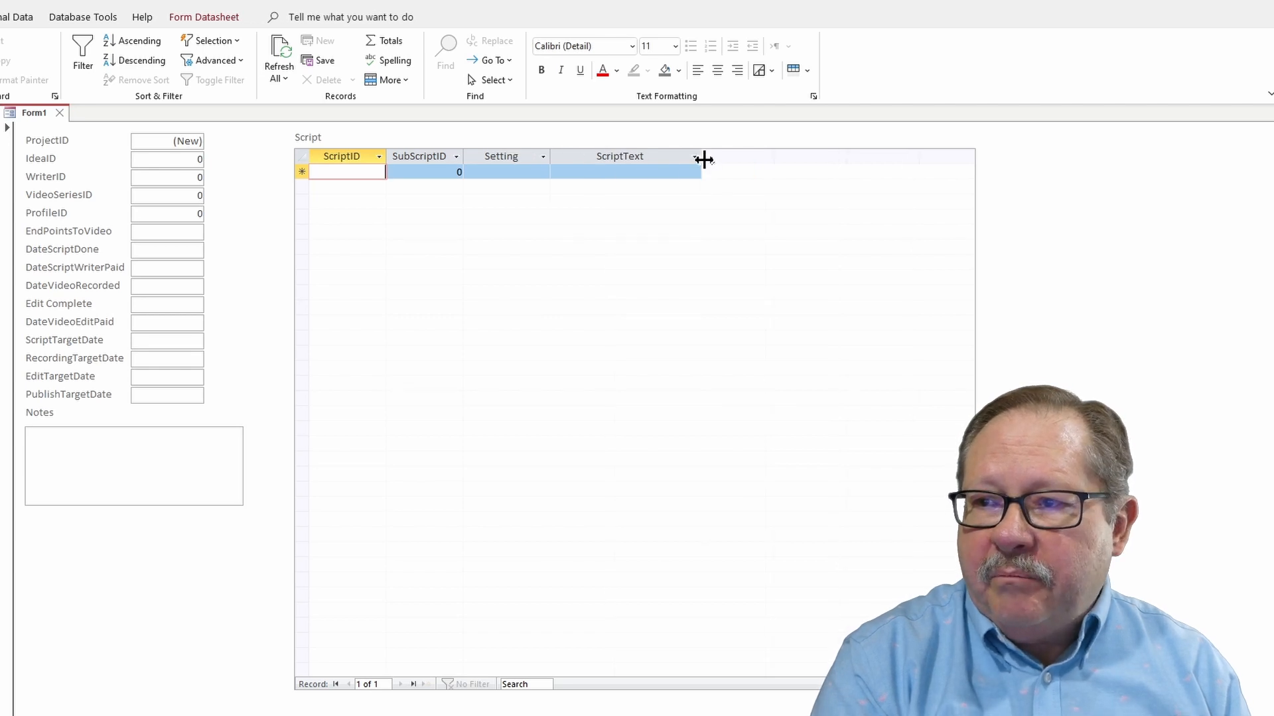
pyautogui.moveTo(703, 159); pyautogui.dragTo(974, 159)
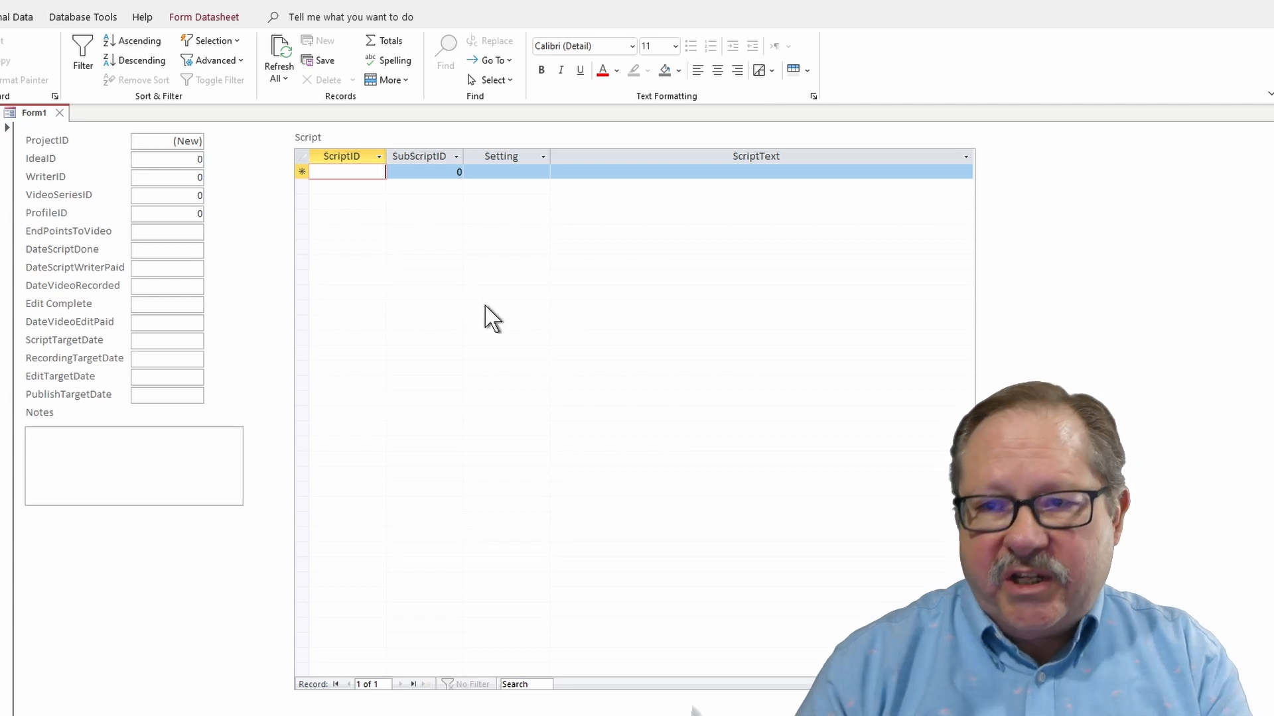
pyautogui.click(0, 78)
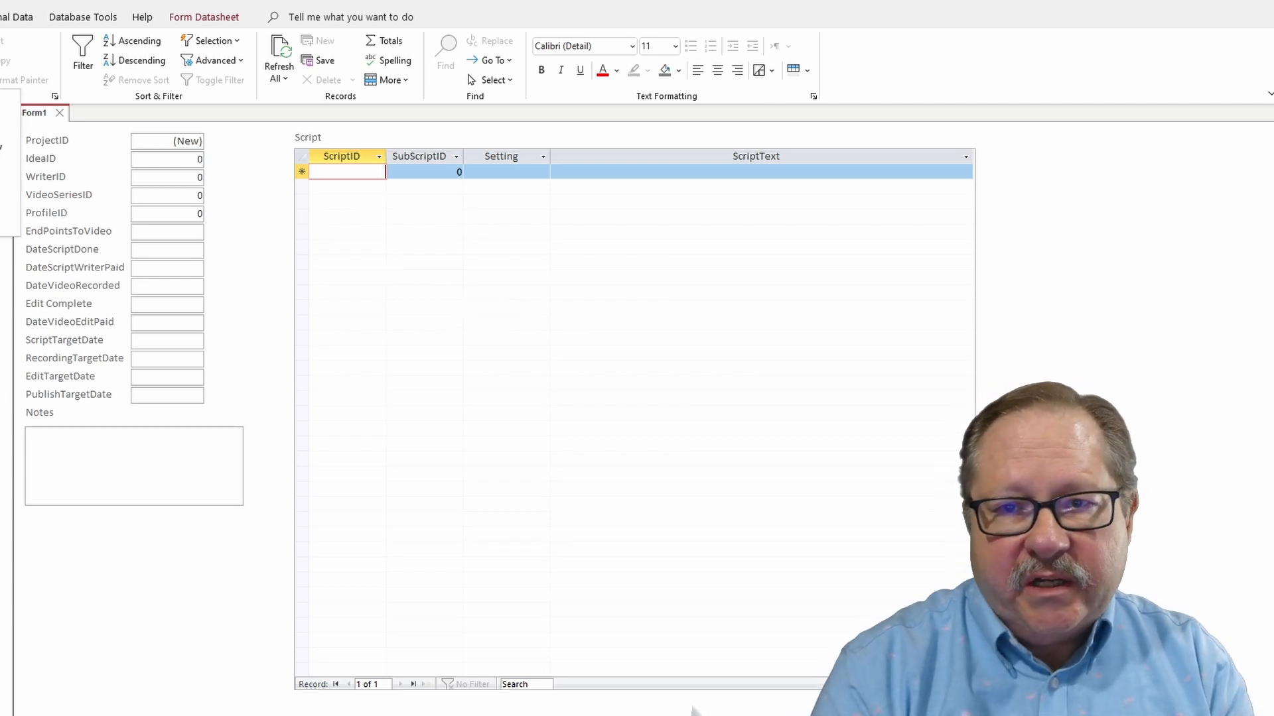
pyautogui.click(2, 217)
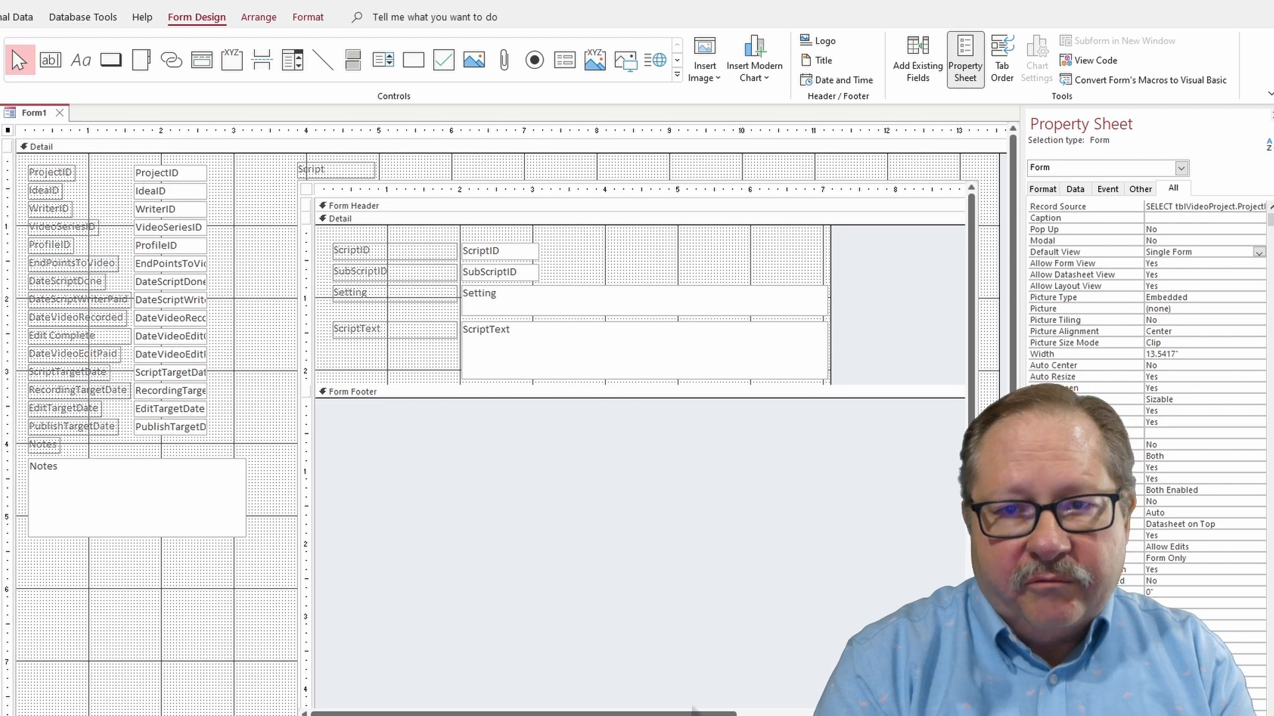
# - Try to add a project record with IdeaID 1 in Form view and move into the subform, then return to Design view
pyautogui.click(0, 50)
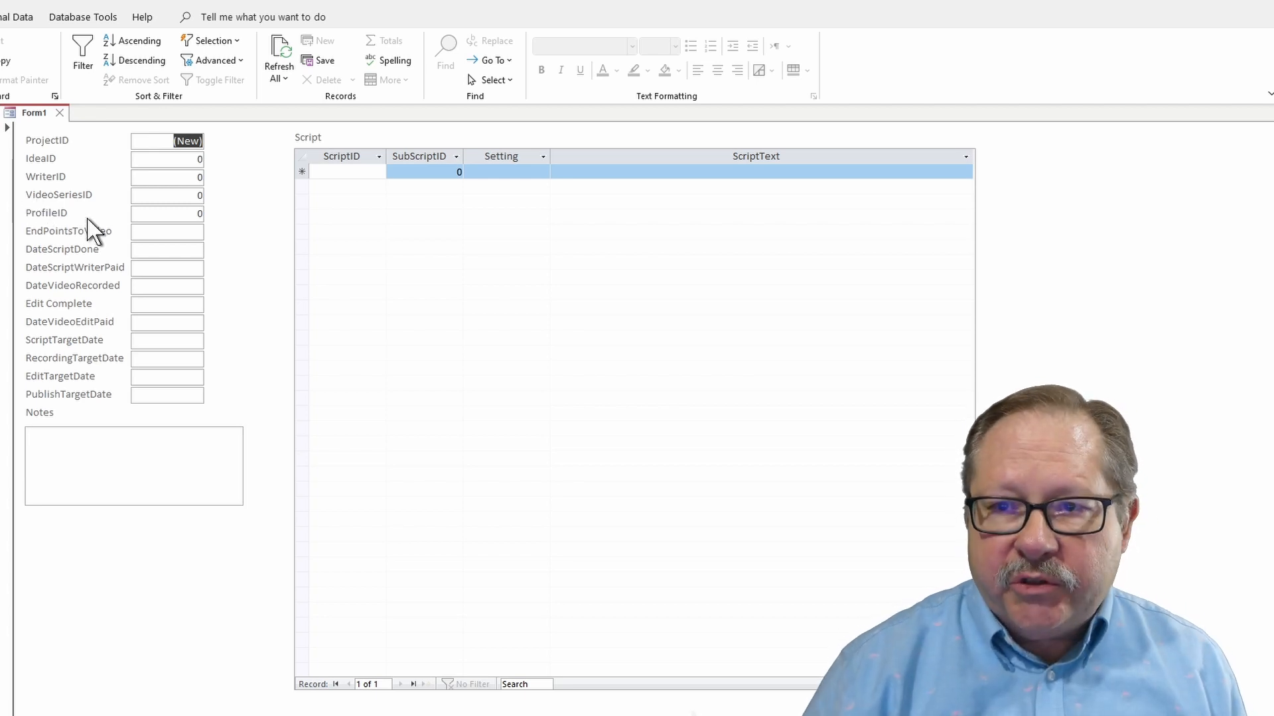
pyautogui.press('Tab')
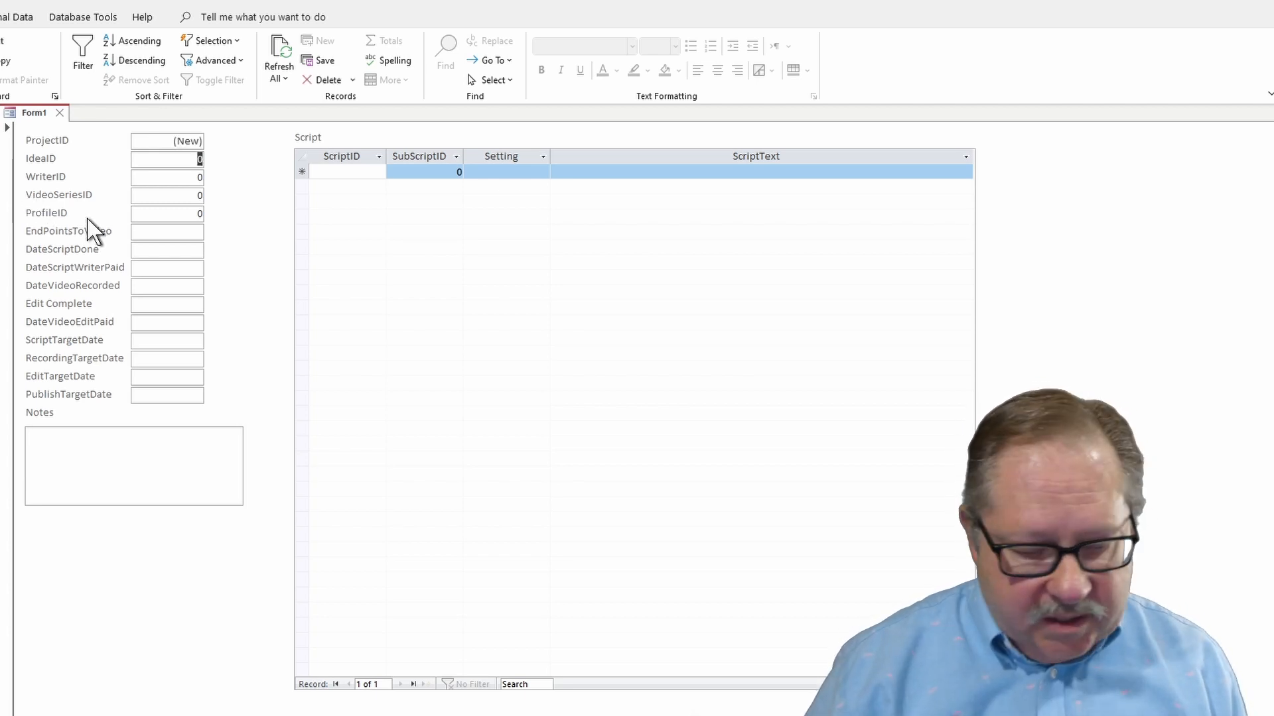
pyautogui.write('1')
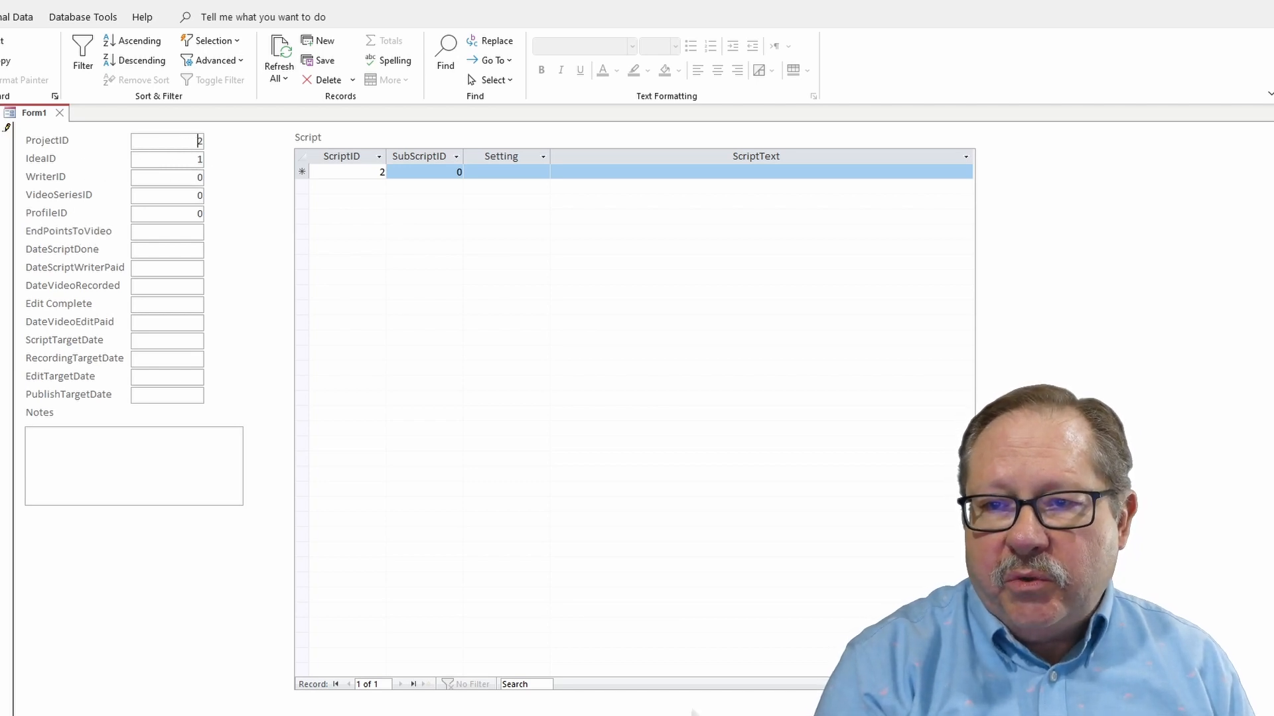
pyautogui.click(367, 171)
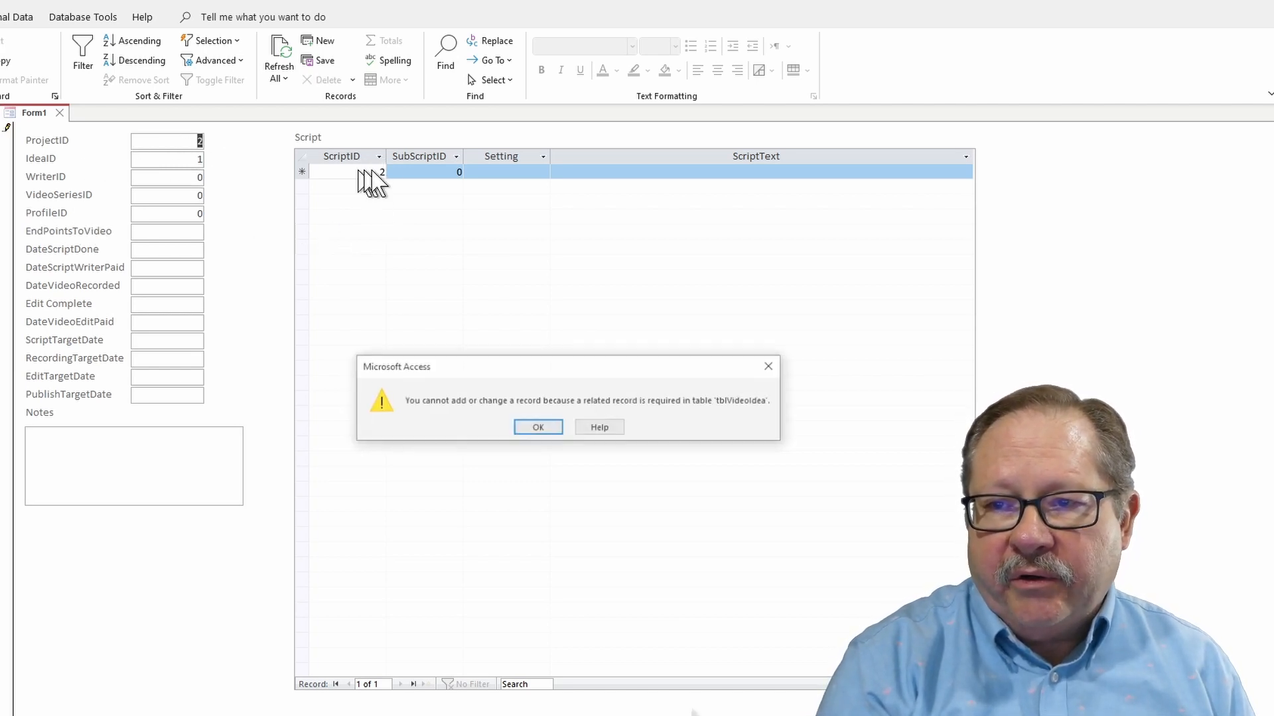
pyautogui.click(541, 428)
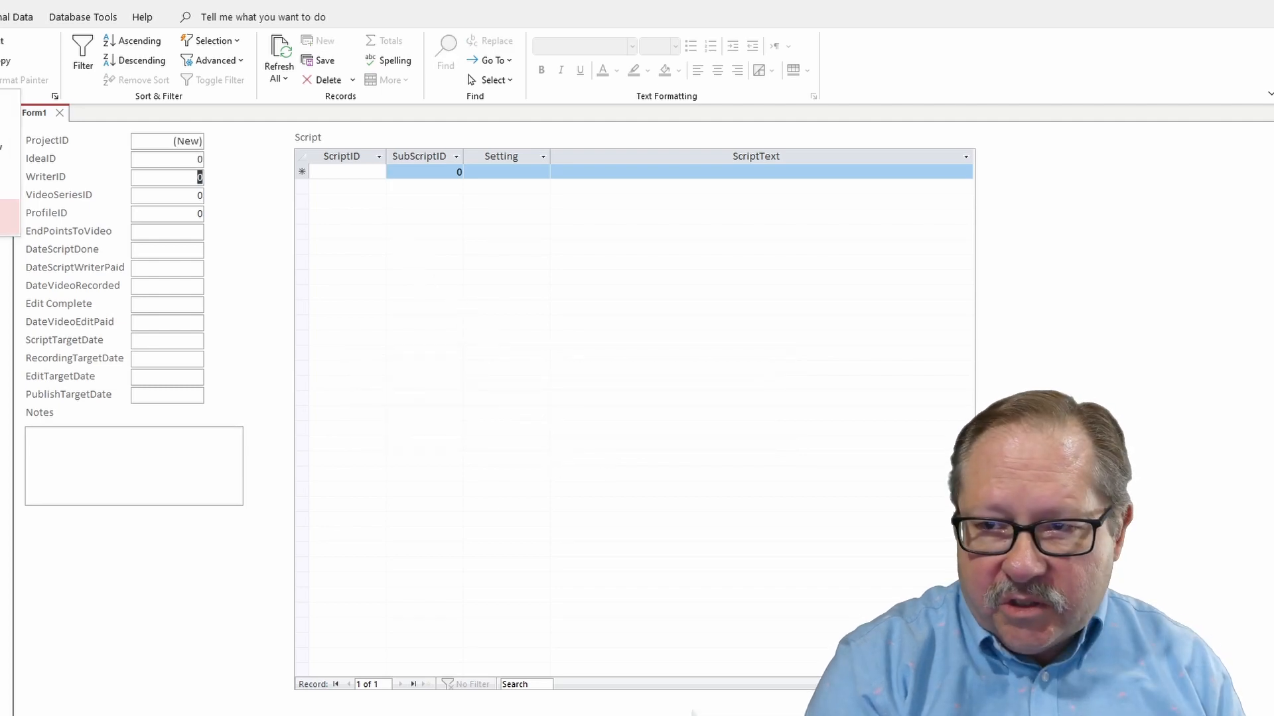
pyautogui.click(6, 218)
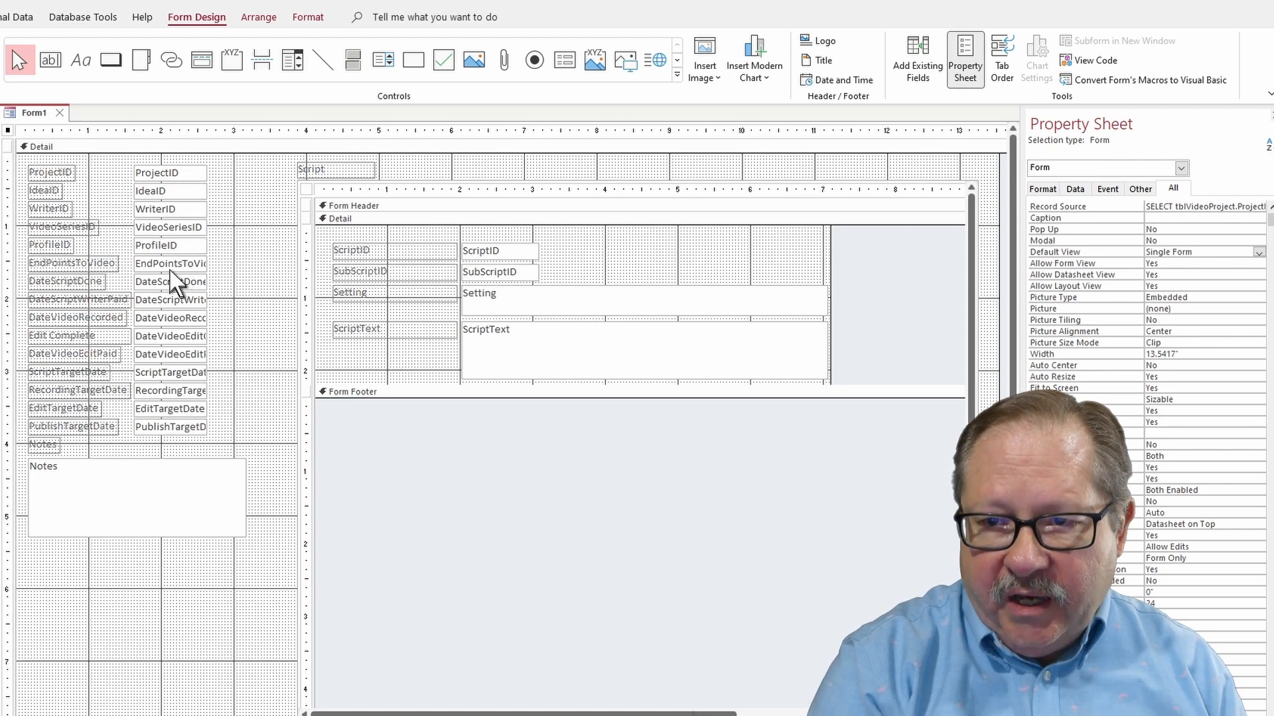
# - Widen the EndPointsToVideo text box to about 2.04 inches and the Notes text box to about 3.5 inches
pyautogui.click(199, 264)
pyautogui.moveTo(208, 263); pyautogui.dragTo(284, 264)
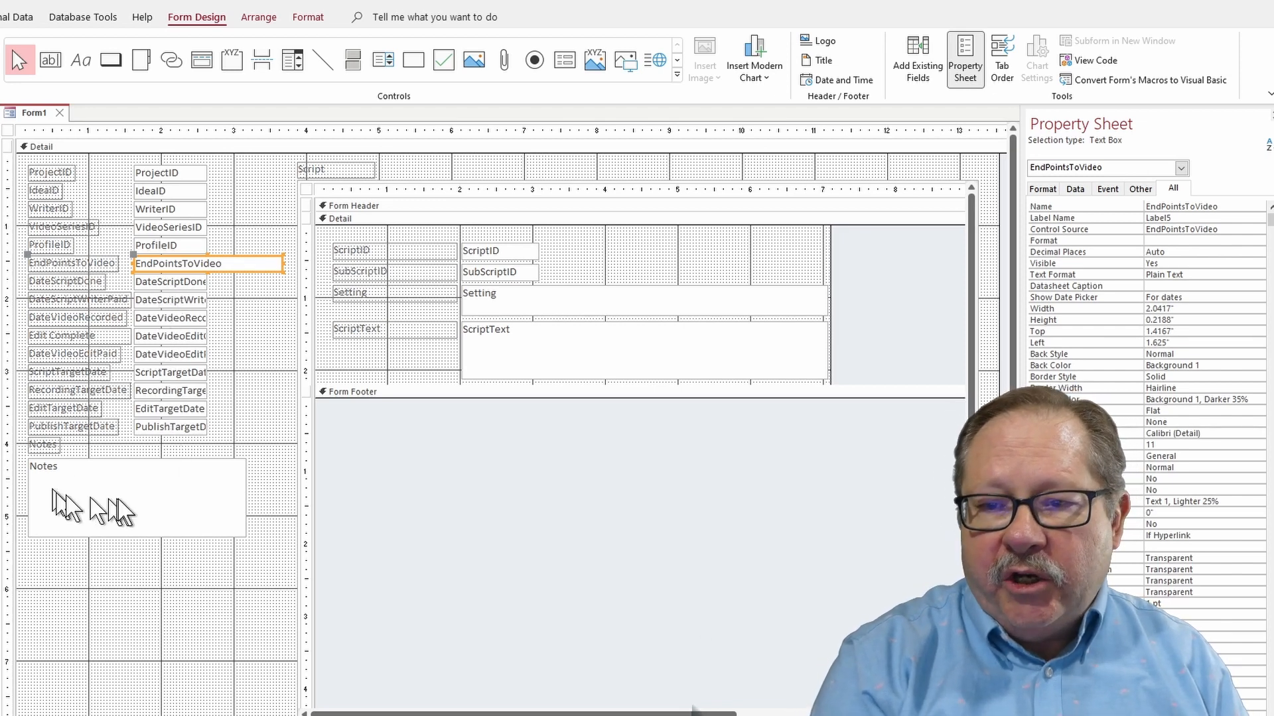
pyautogui.click(193, 496)
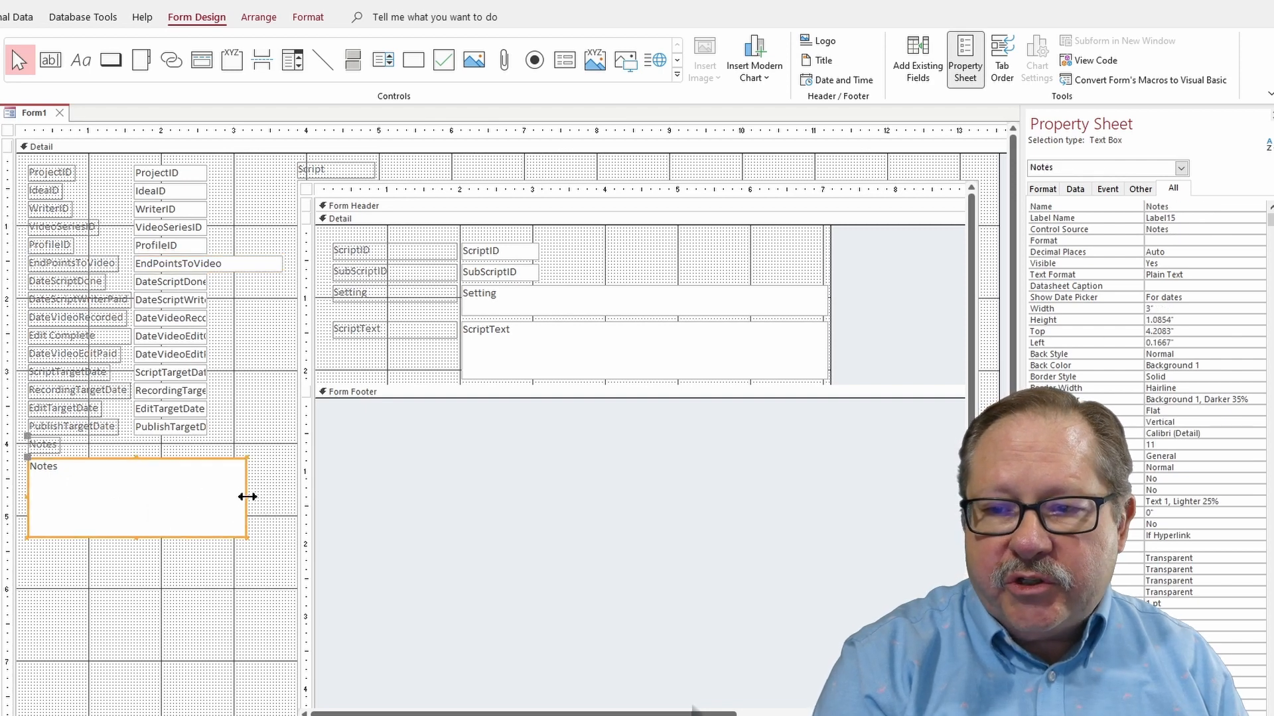
pyautogui.moveTo(245, 495); pyautogui.dragTo(284, 495)
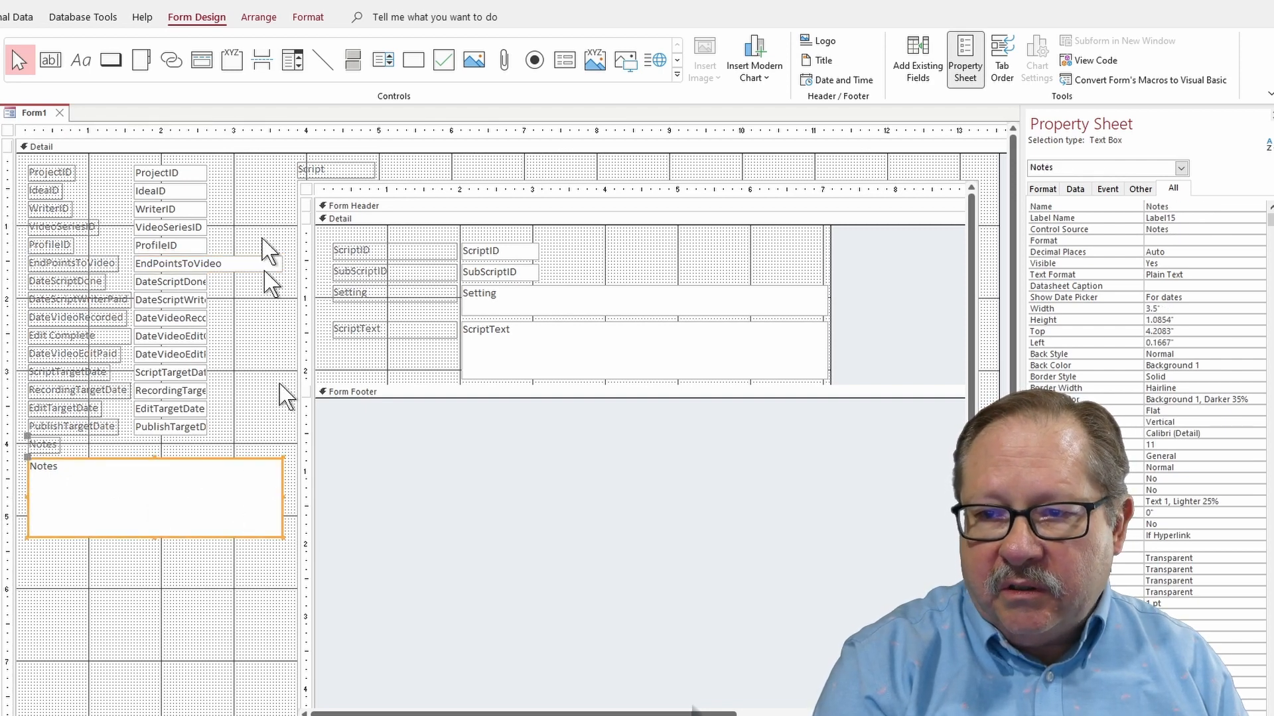
# - Set the main form's caption to "Project Main", check it in Form view and return to Design view
pyautogui.click(176, 609)
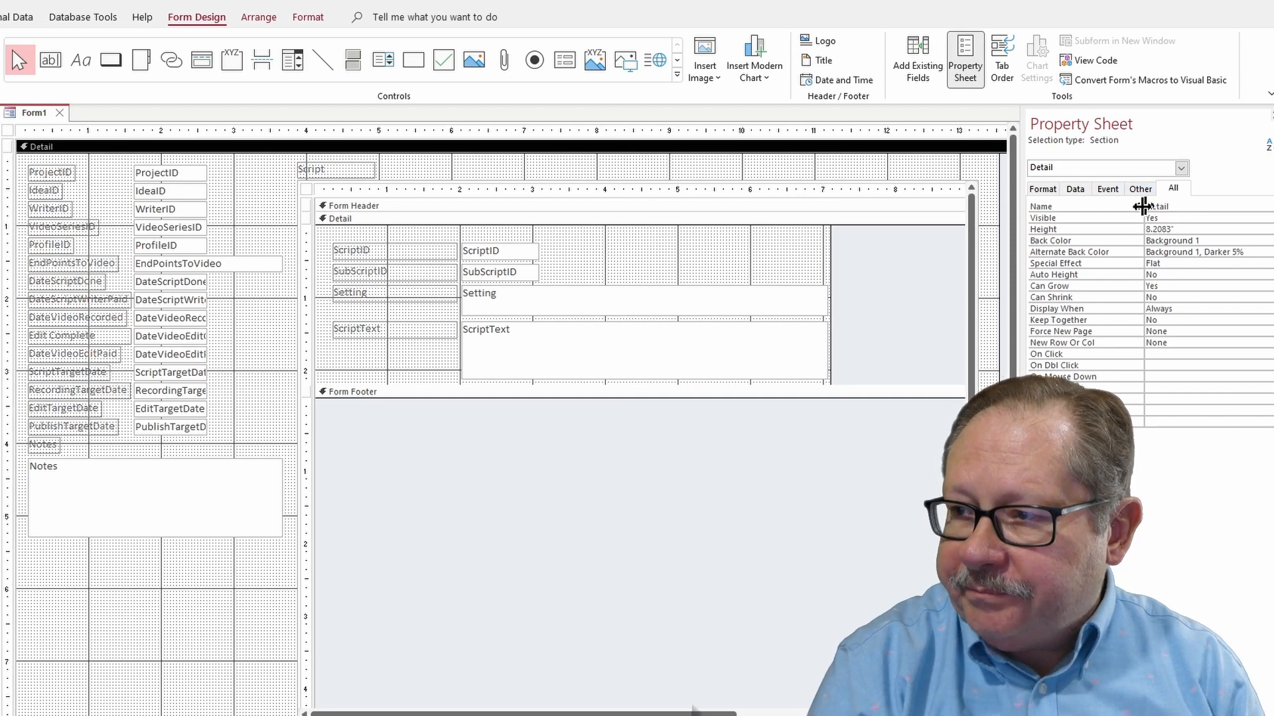
pyautogui.click(1075, 189)
pyautogui.click(1107, 190)
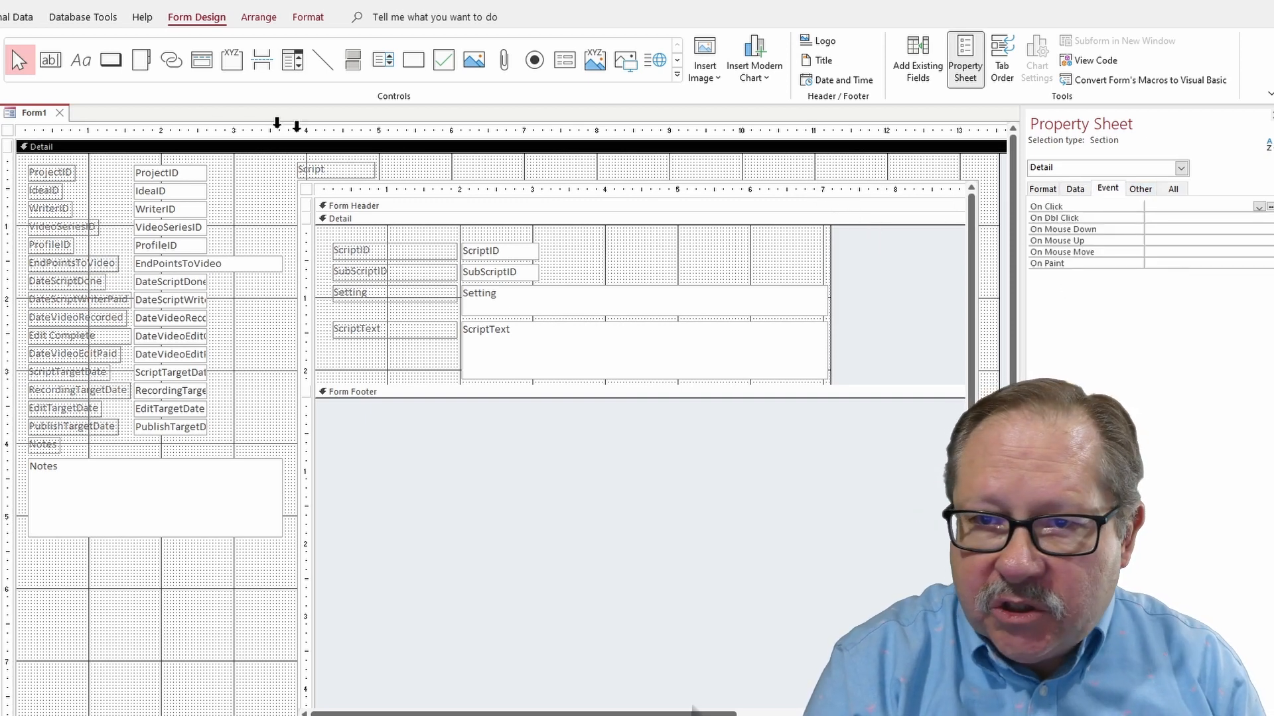
pyautogui.click(7, 130)
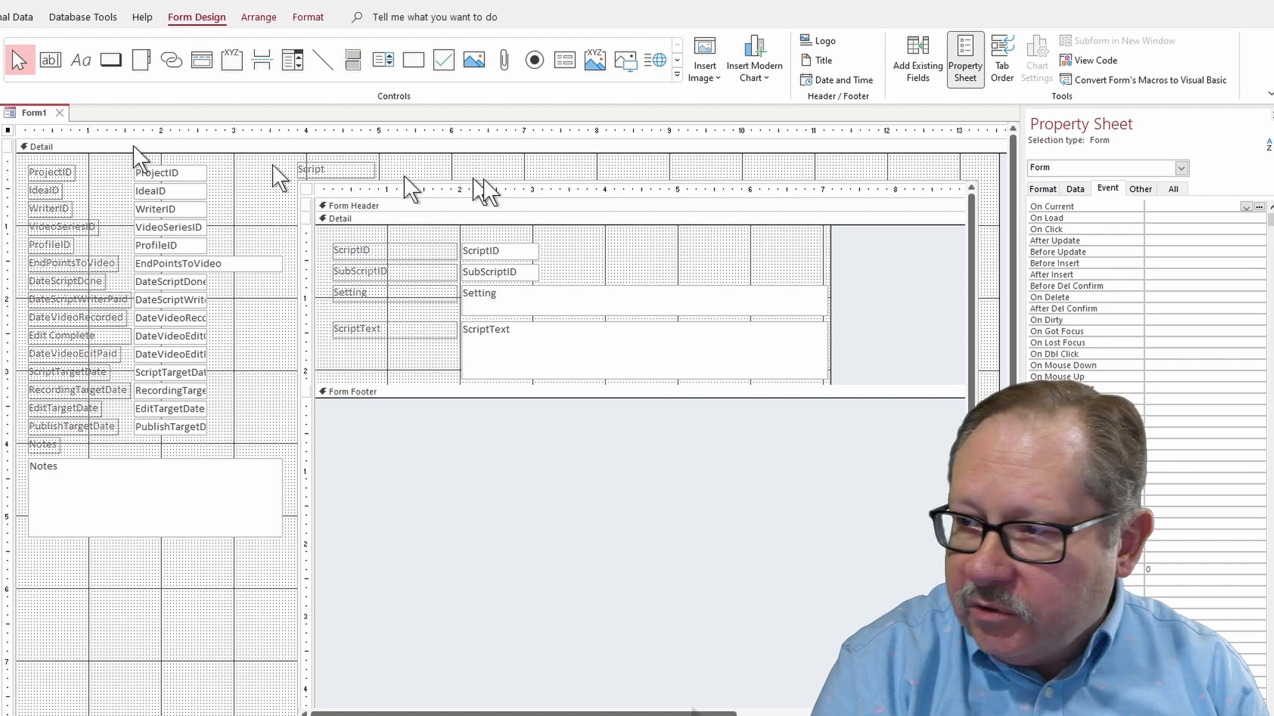
pyautogui.click(1173, 189)
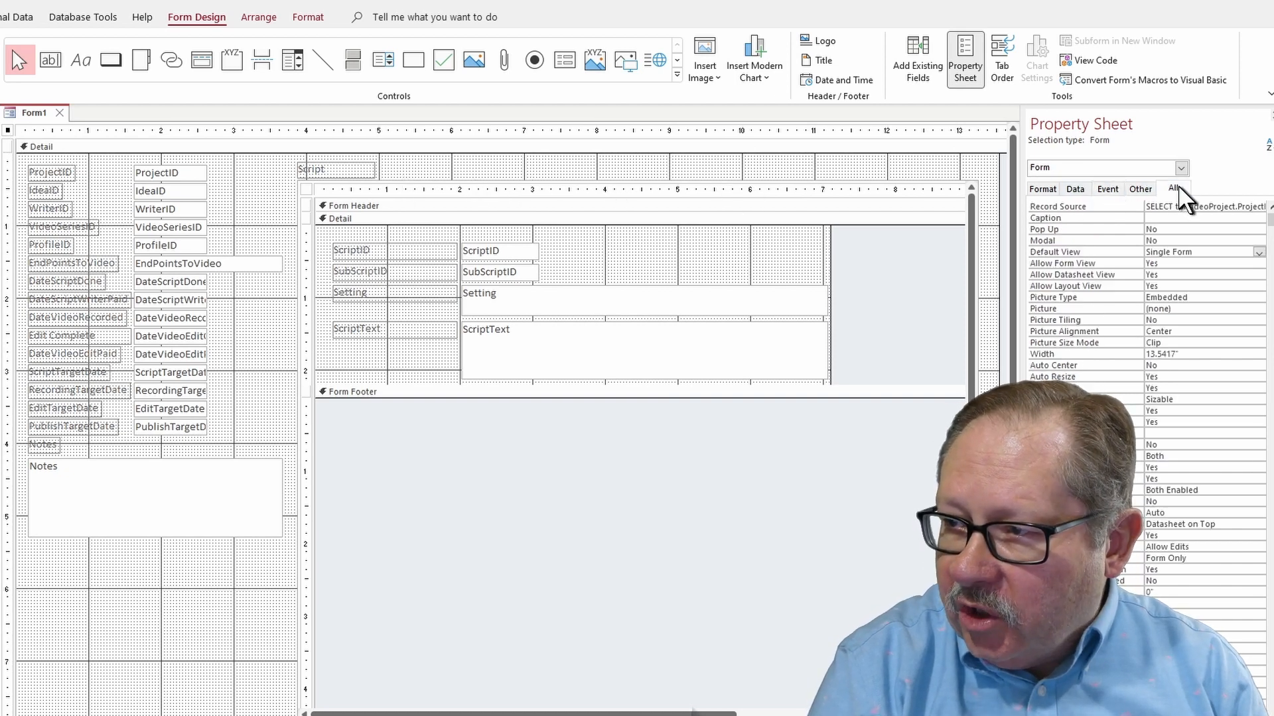
pyautogui.click(1199, 219)
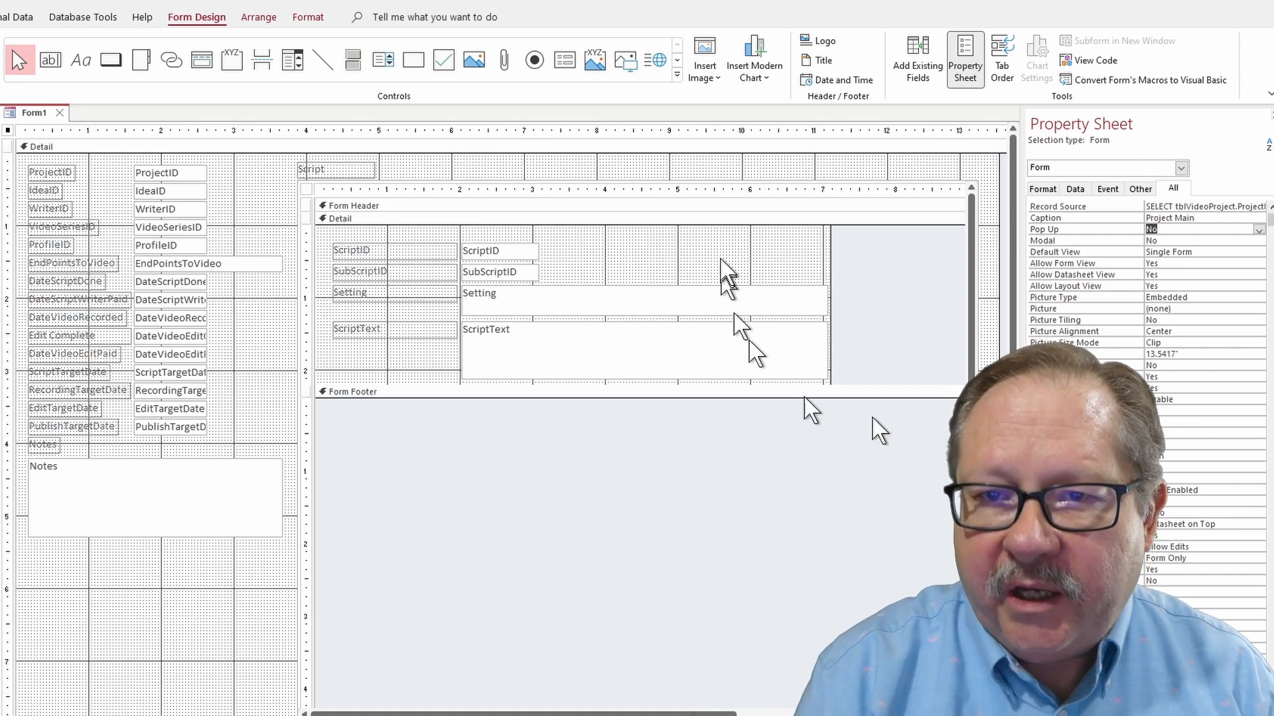
pyautogui.click(0, 53)
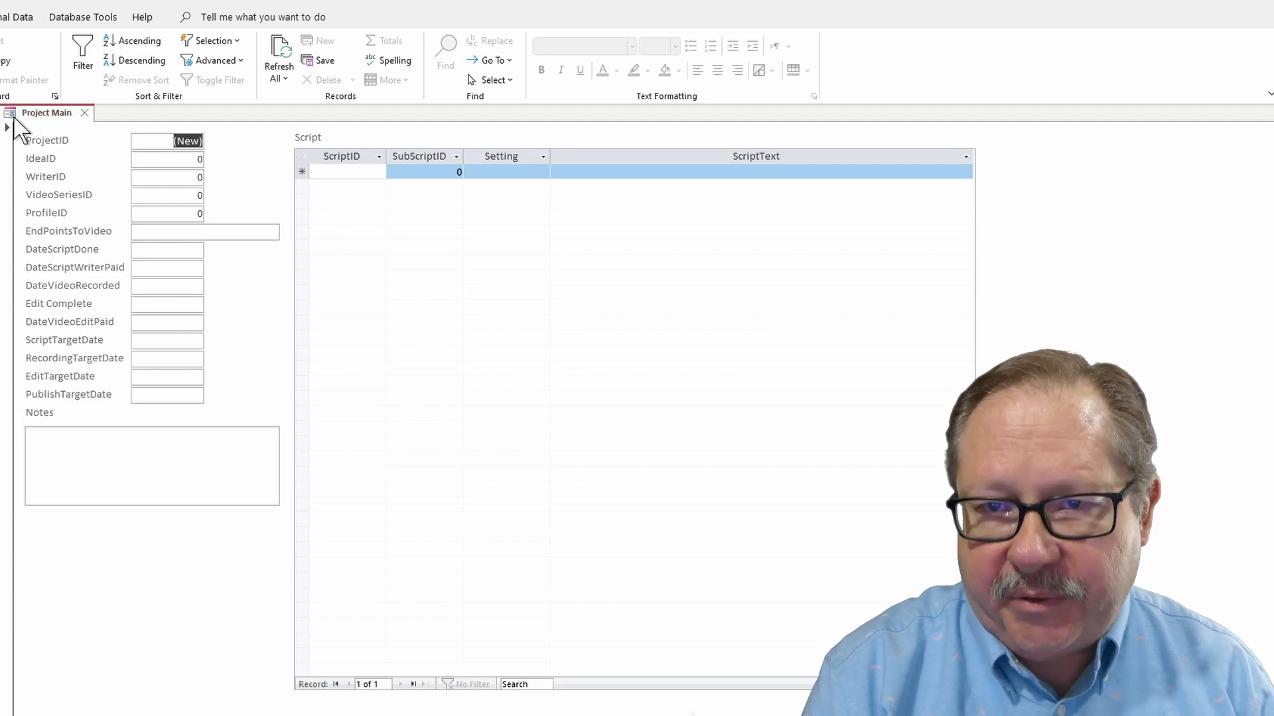
pyautogui.click(0, 74)
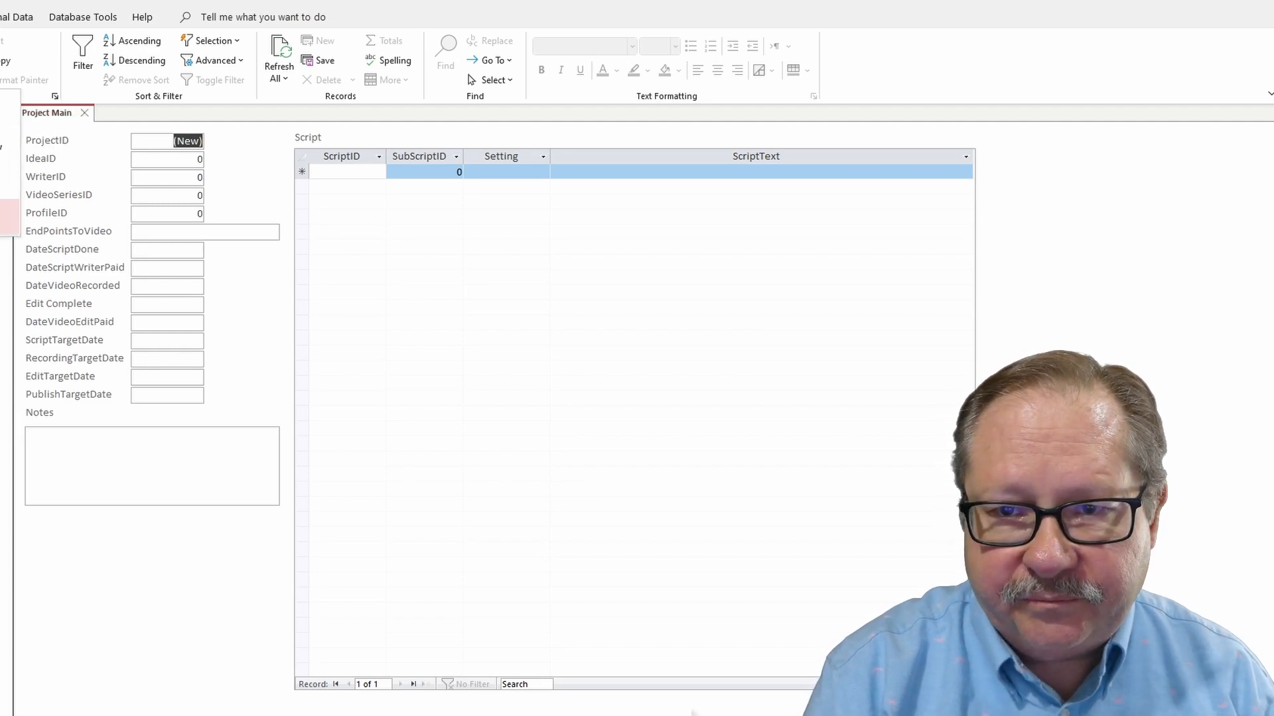
pyautogui.click(3, 217)
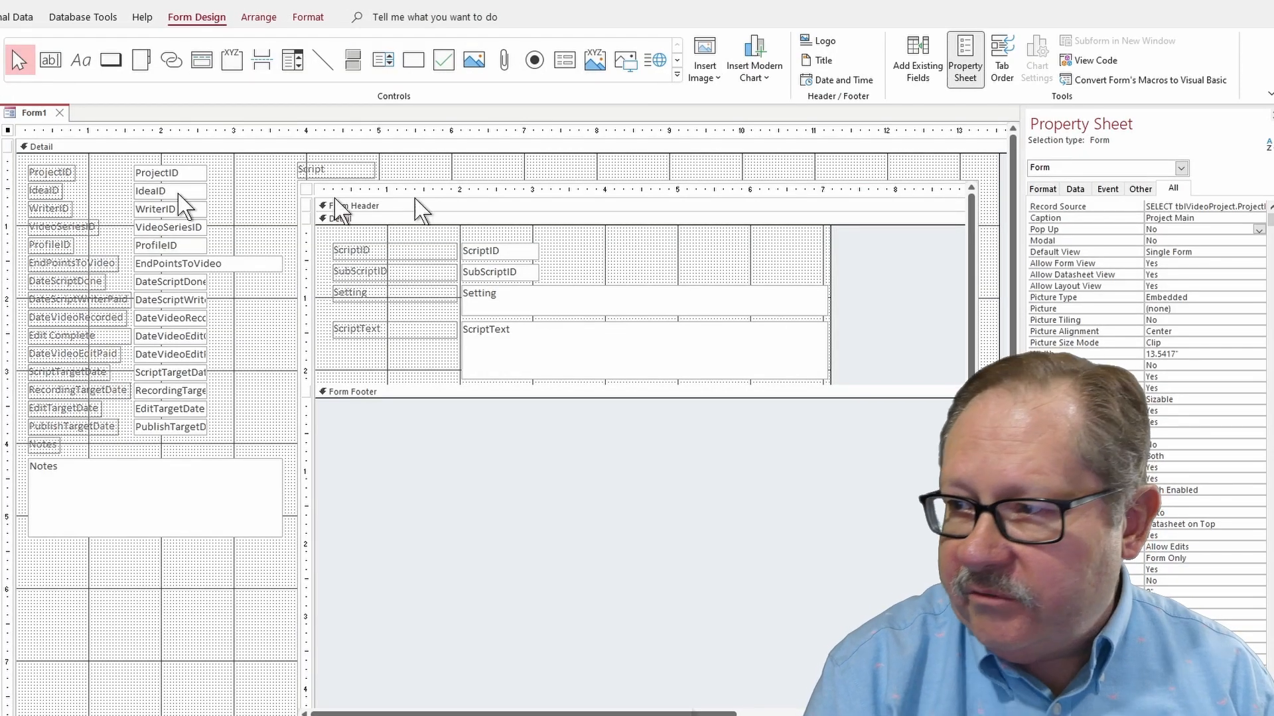
# - Set the main form's Detail section Back Color to Access Theme 1
pyautogui.click(266, 219)
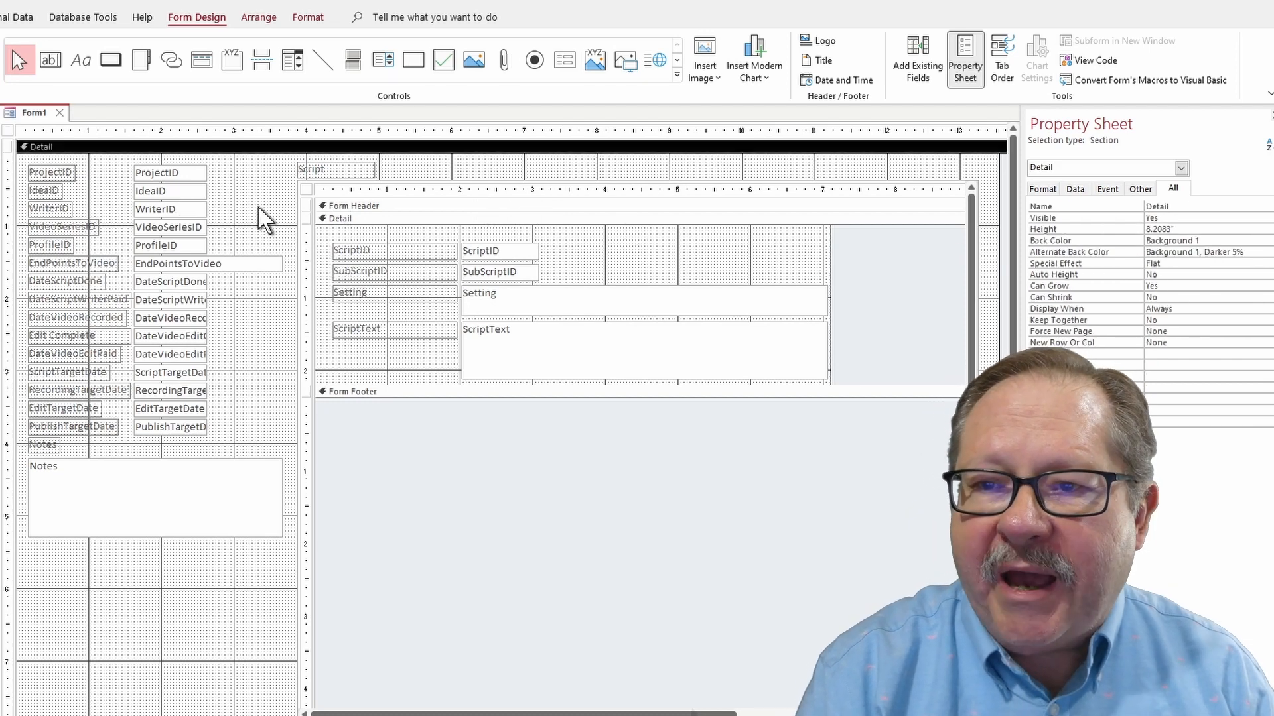
pyautogui.click(1242, 239)
pyautogui.click(1259, 241)
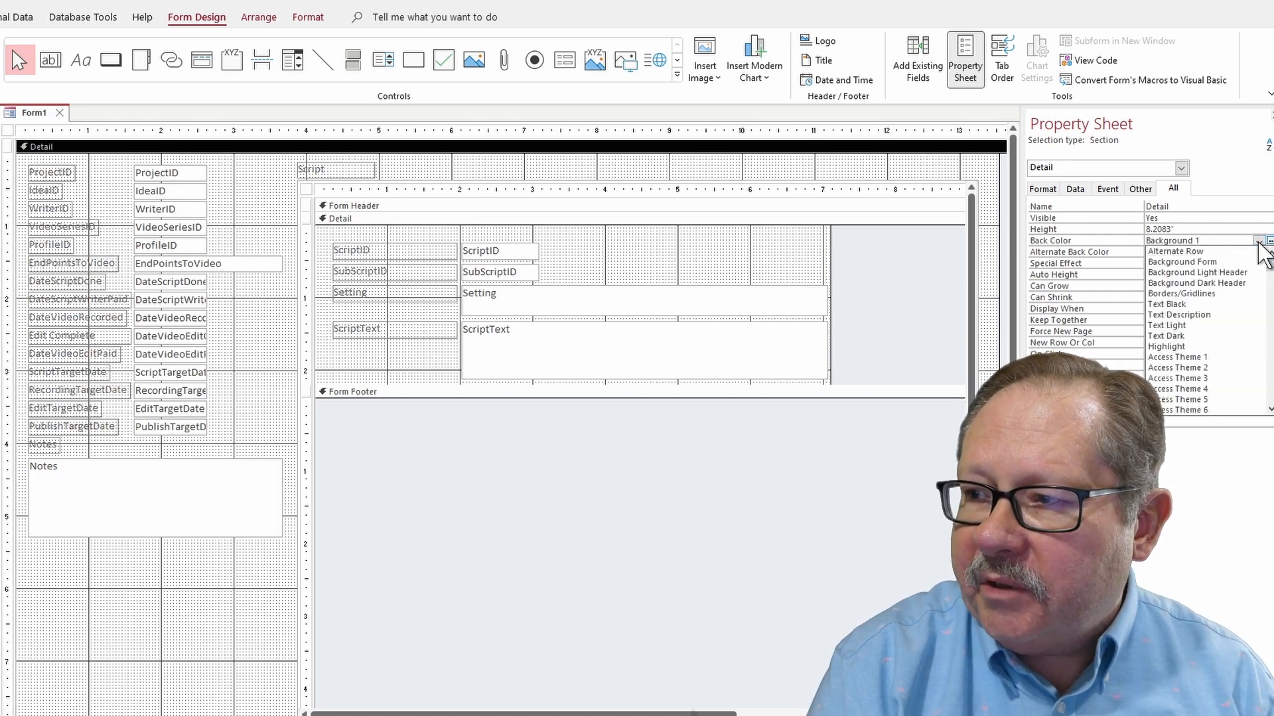
pyautogui.click(1221, 358)
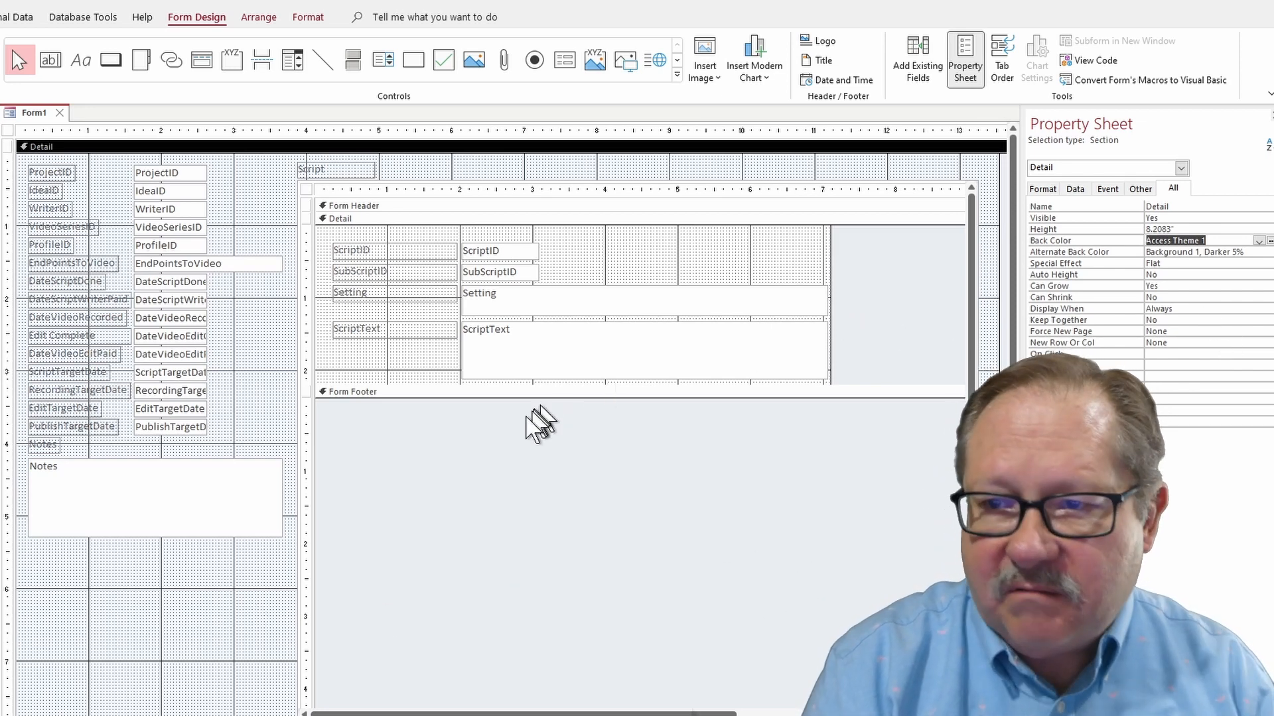
# - Set the Back Color of the subform's Detail section to Access Theme 1, check it in Form view and return to Design view
pyautogui.click(388, 369)
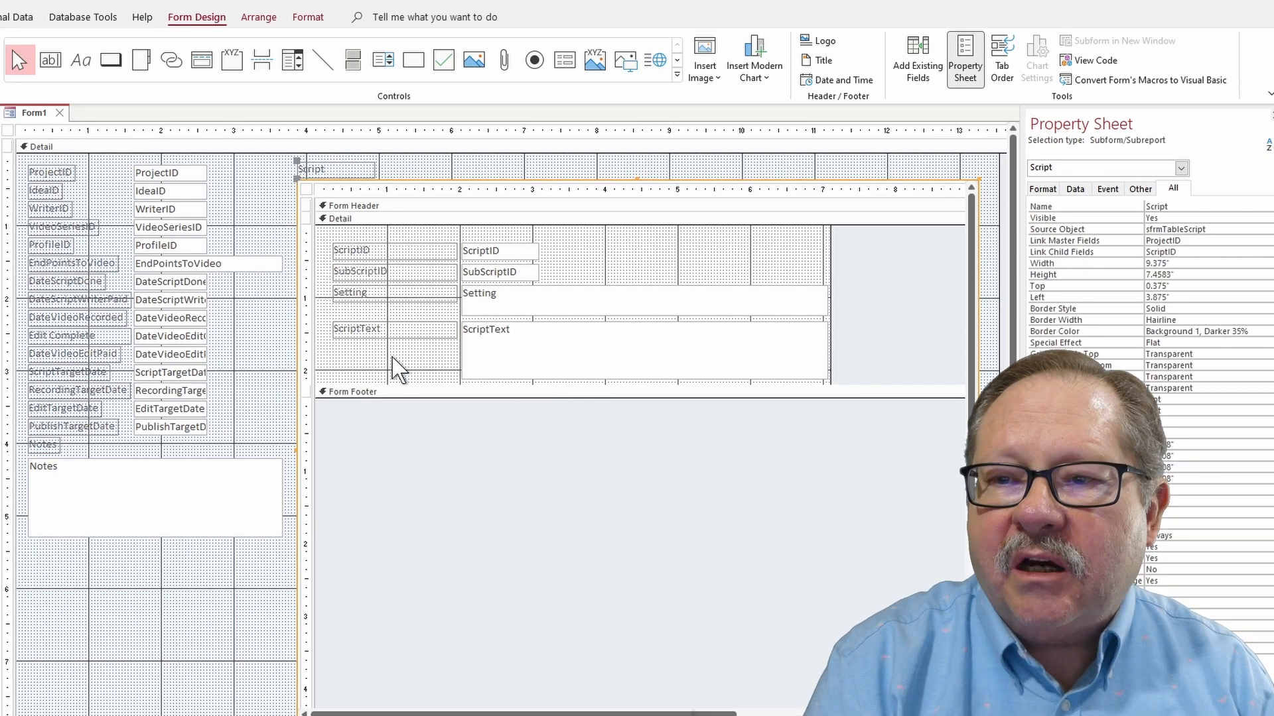
pyautogui.click(353, 354)
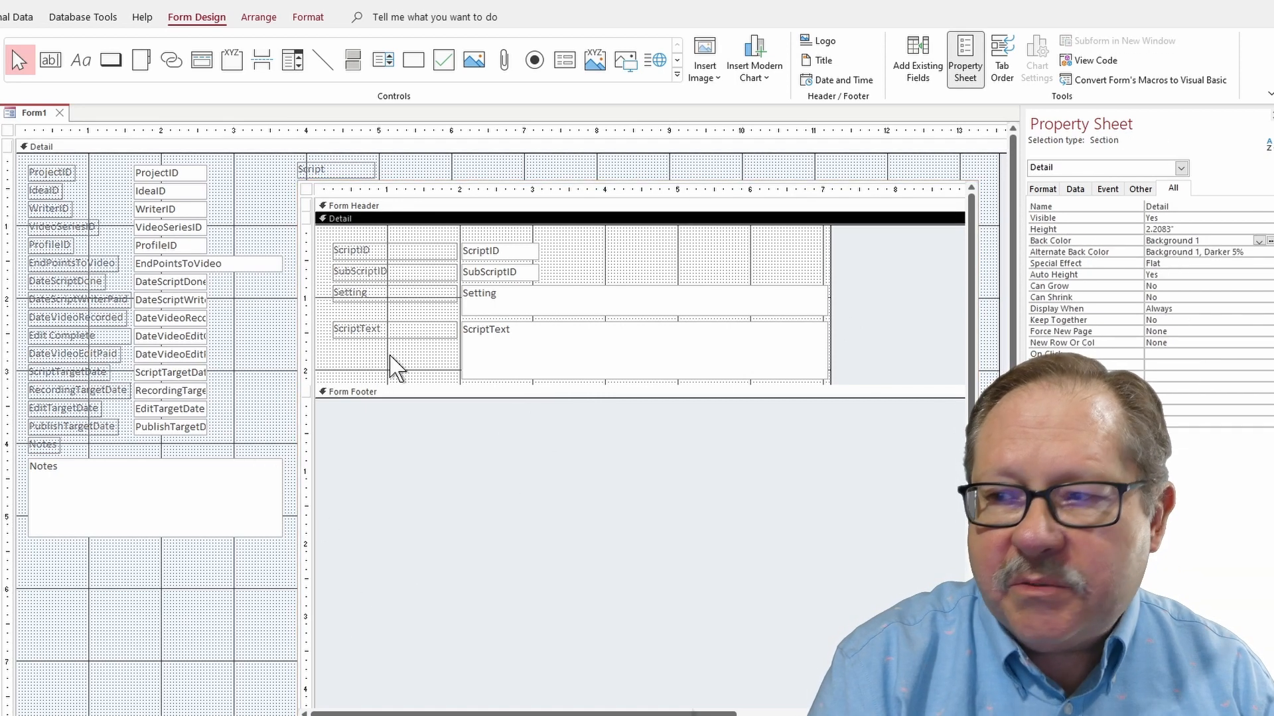
pyautogui.click(1259, 241)
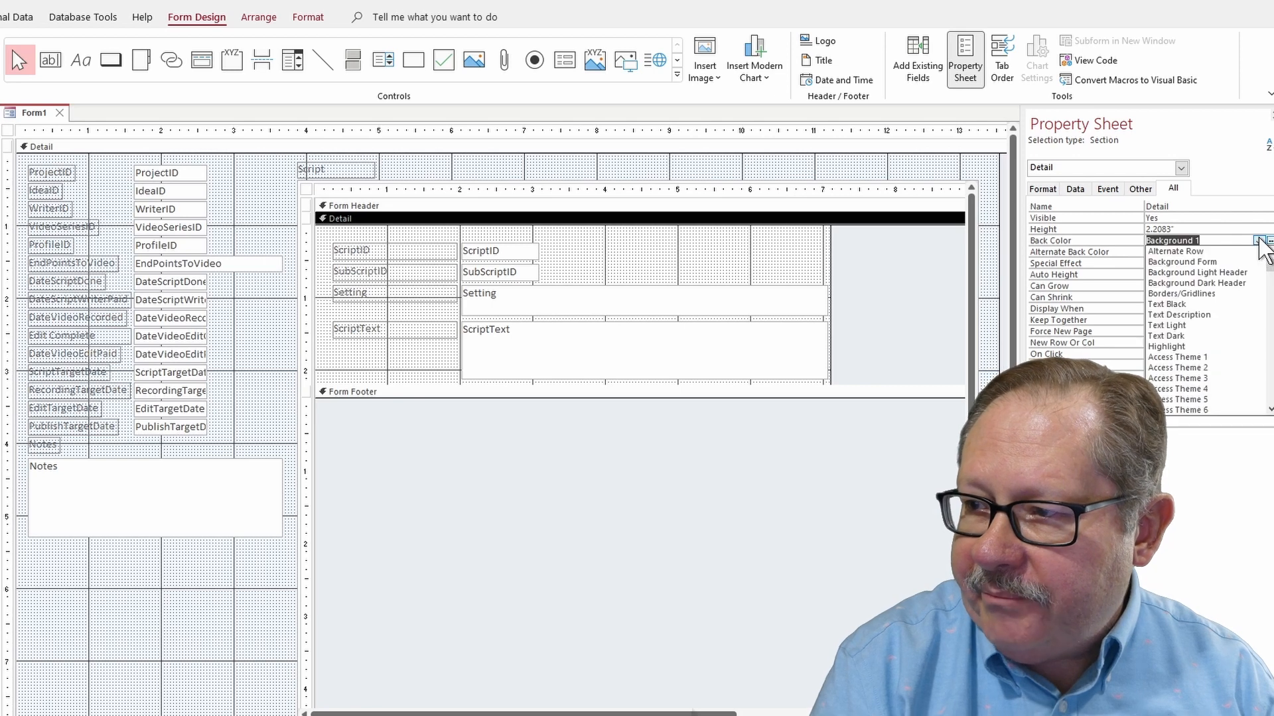
pyautogui.click(1224, 358)
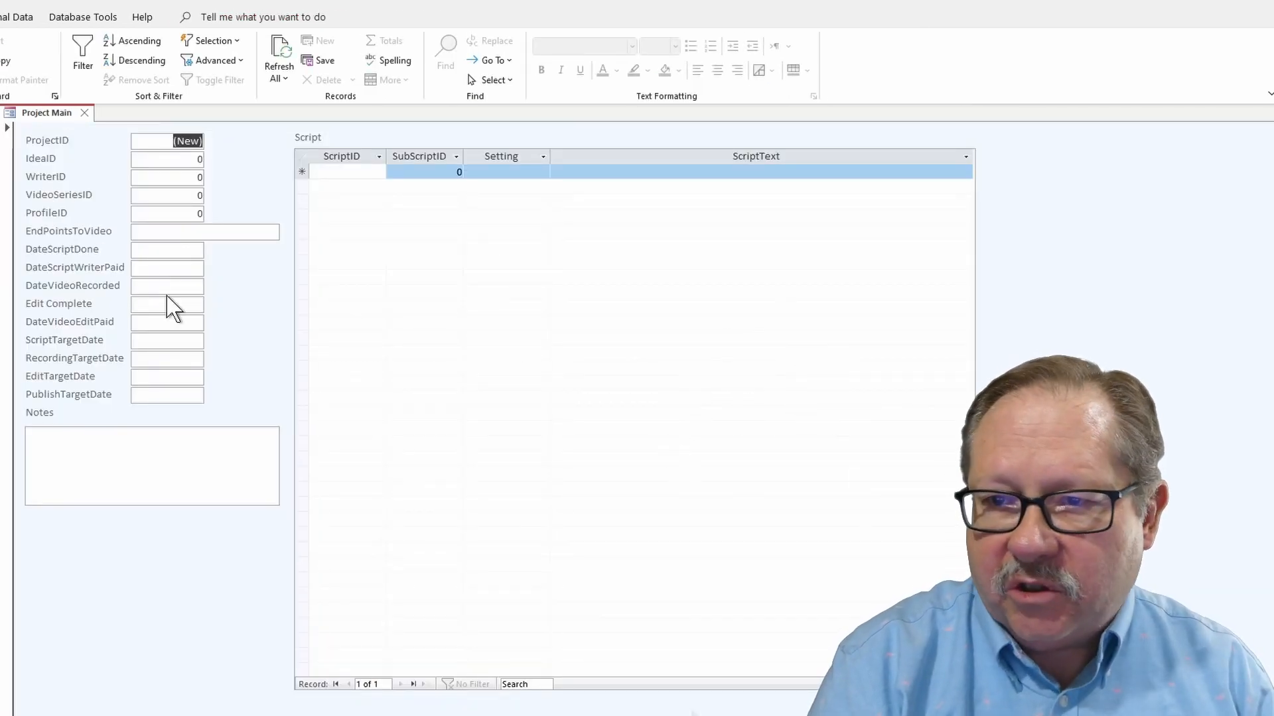
pyautogui.click(0, 78)
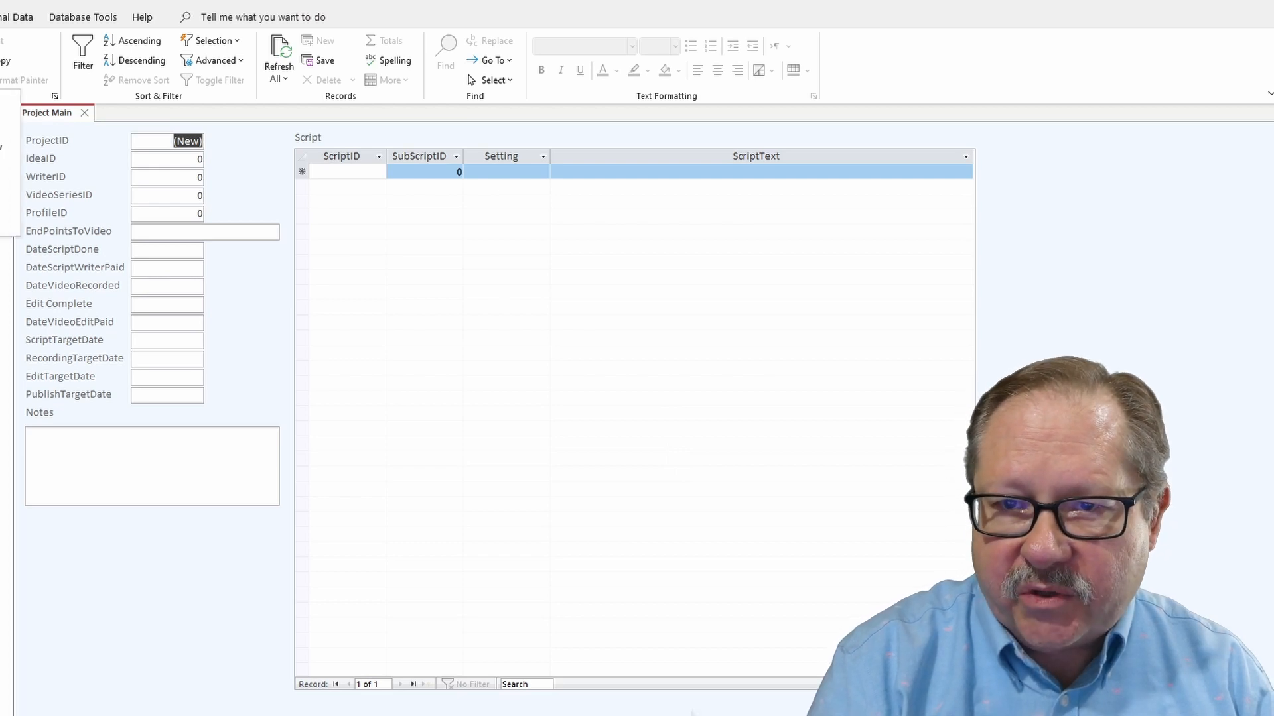
pyautogui.click(6, 217)
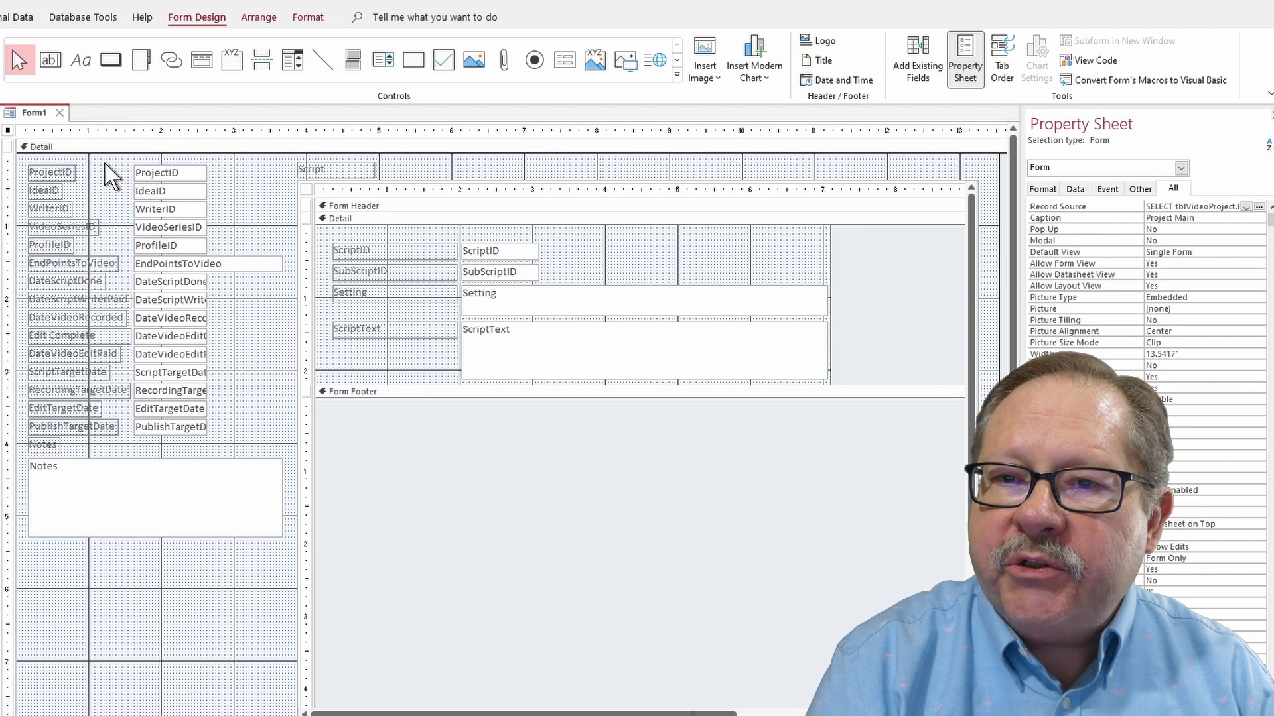
# - Give all the main form's field labels the Raised special effect, check them in Form view and return to Design view
pyautogui.moveTo(105, 164); pyautogui.dragTo(44, 444)
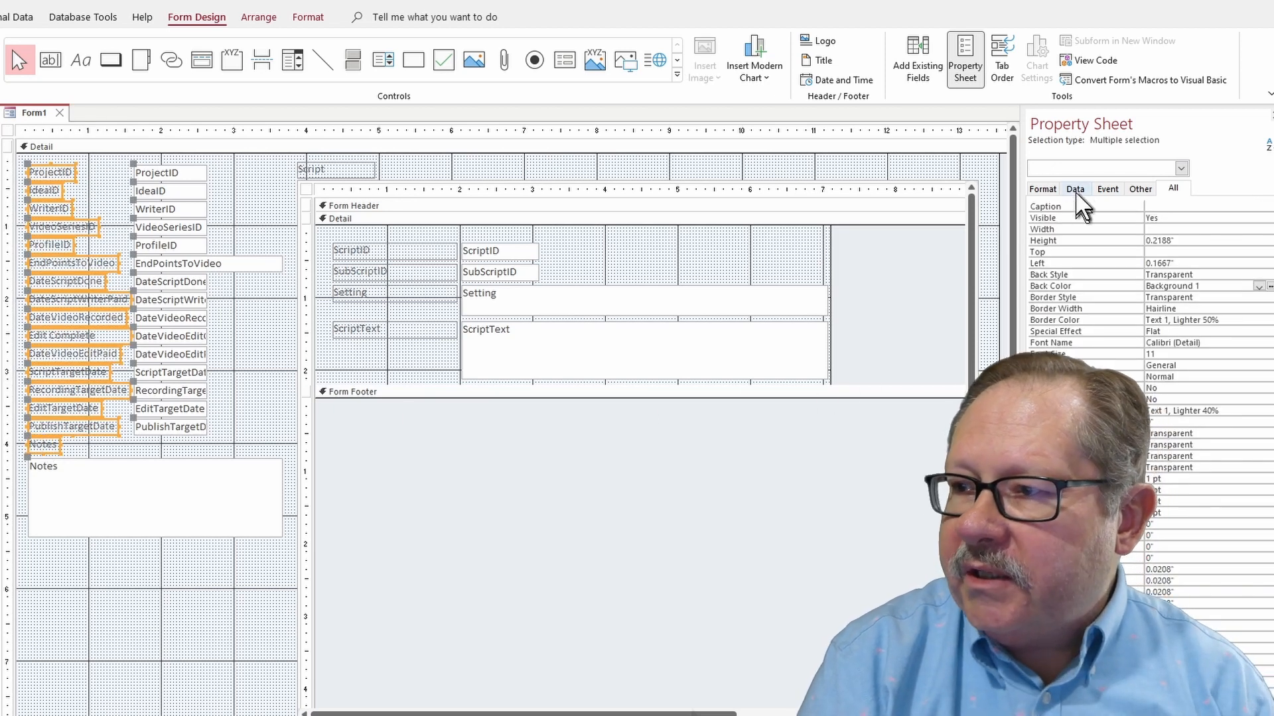
pyautogui.click(1045, 190)
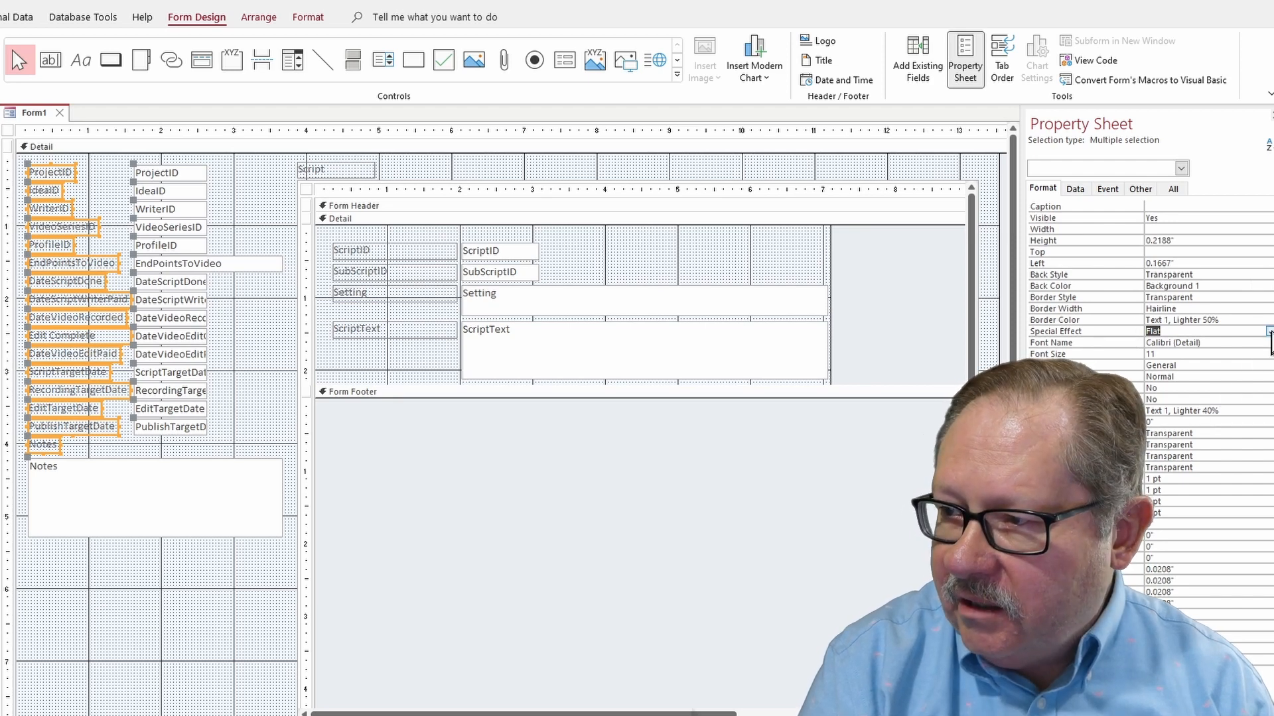
pyautogui.click(1268, 331)
pyautogui.click(1253, 353)
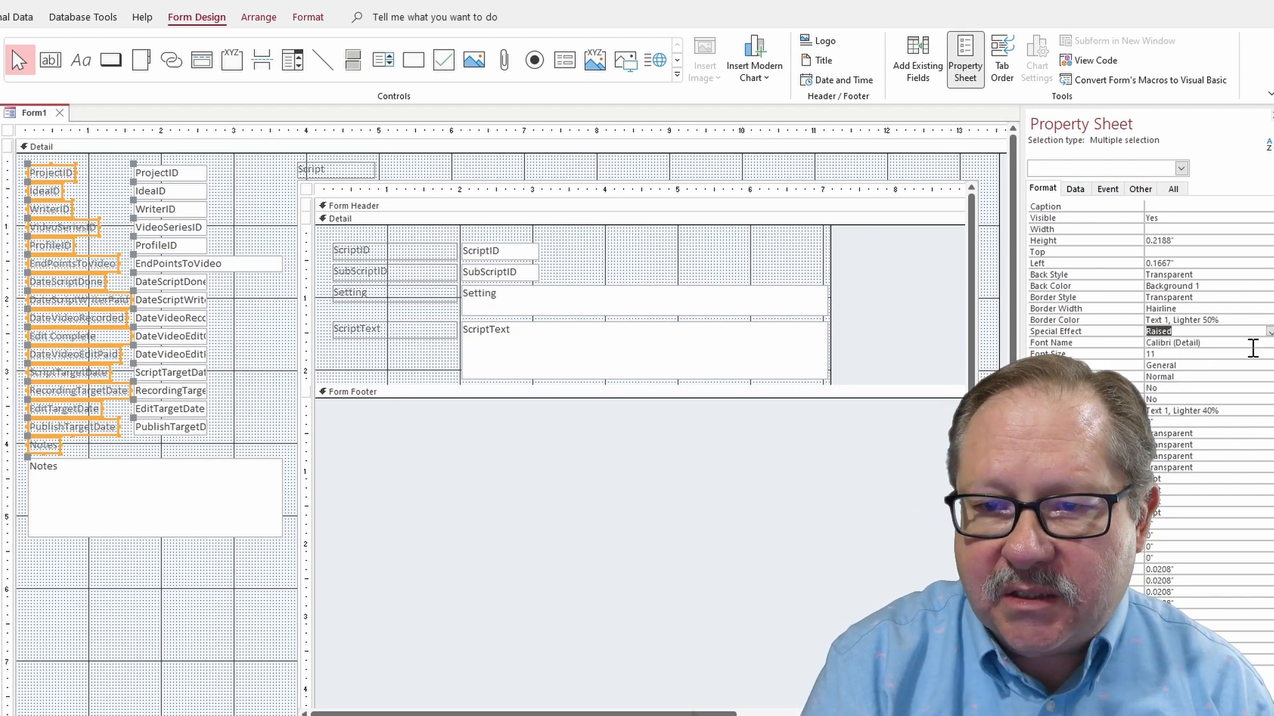
pyautogui.click(221, 591)
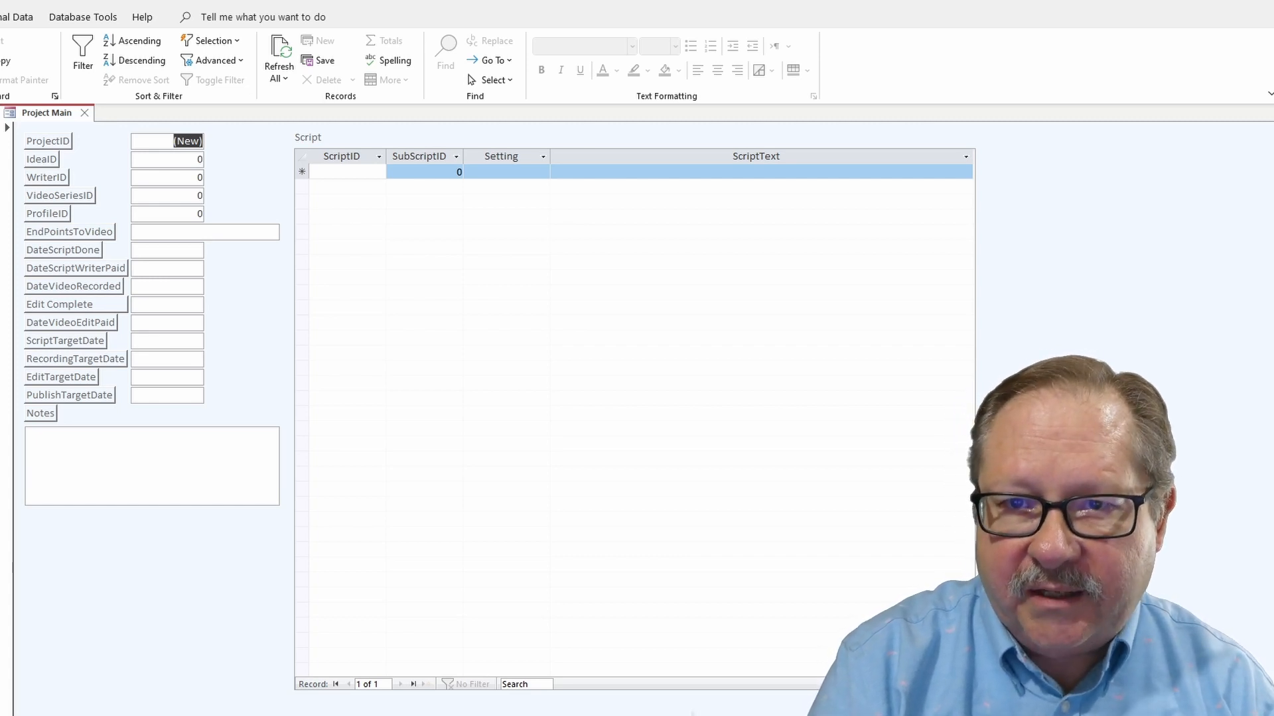
pyautogui.click(0, 79)
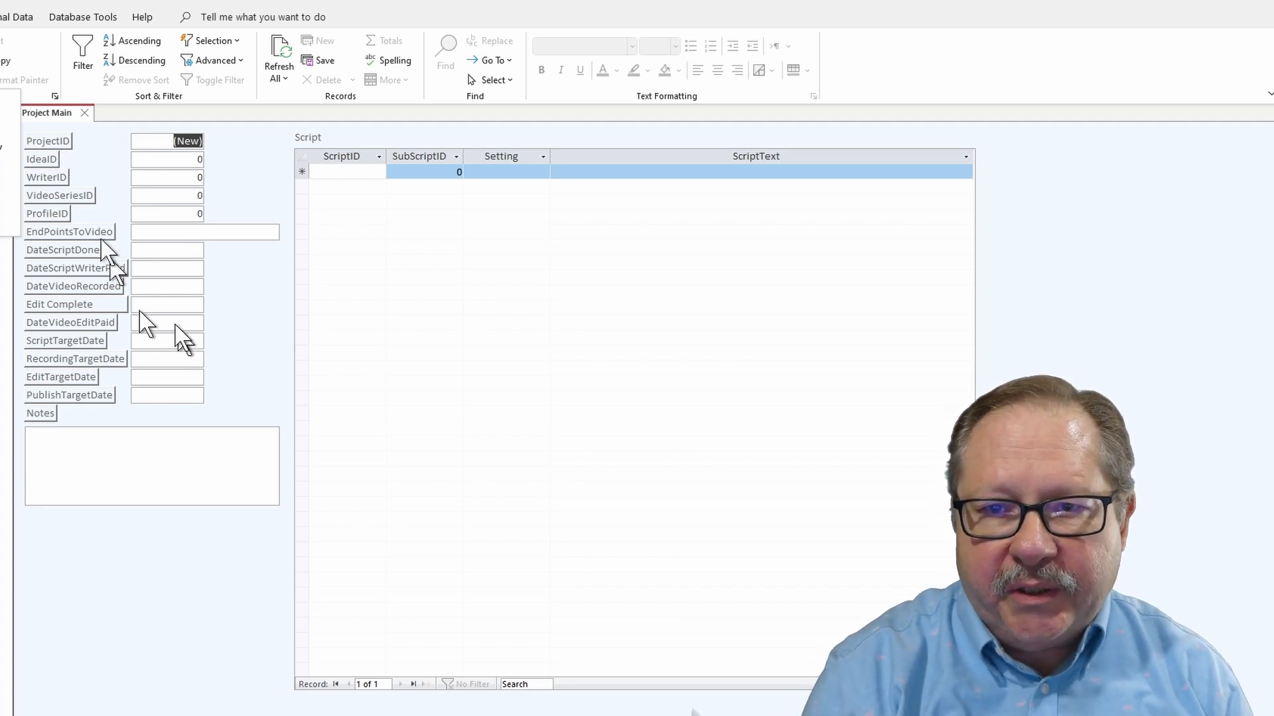
pyautogui.click(6, 217)
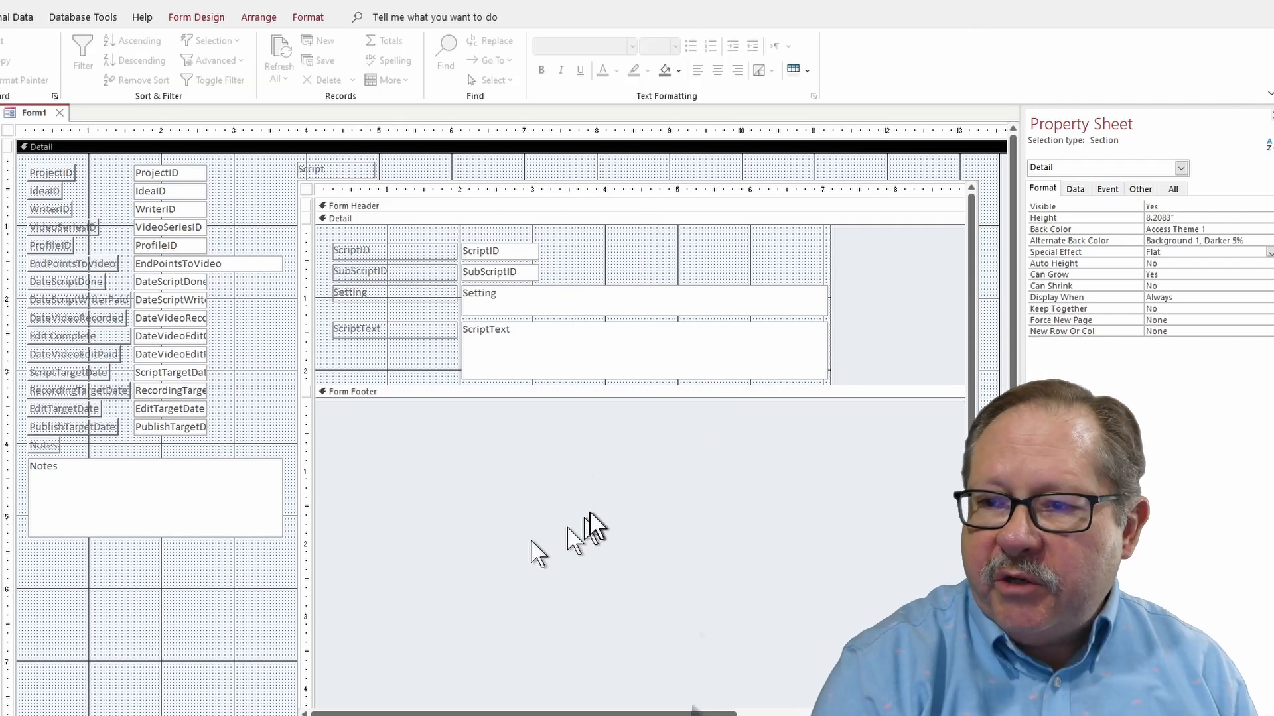
# - Change the subform's Setting text box to a combo box and set its Row Source Type to Value List
pyautogui.click(555, 320)
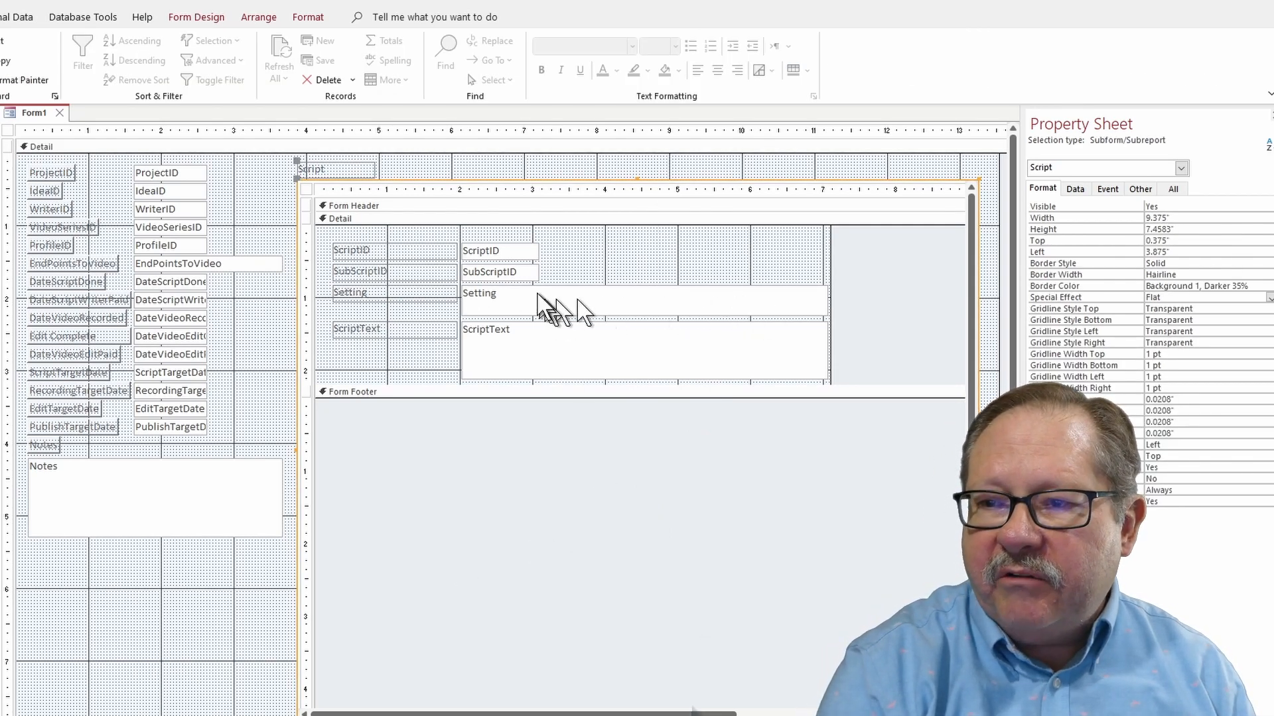
pyautogui.rightClick(539, 295)
pyautogui.moveTo(597, 340)
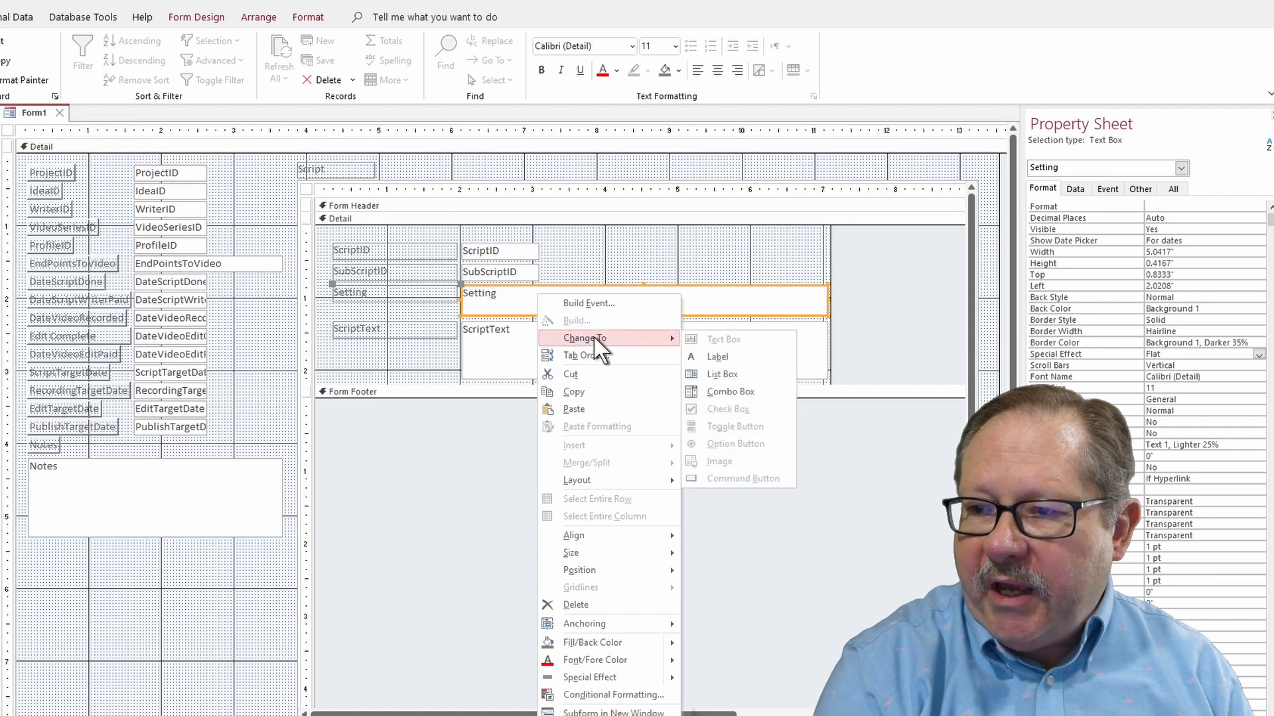
pyautogui.click(730, 392)
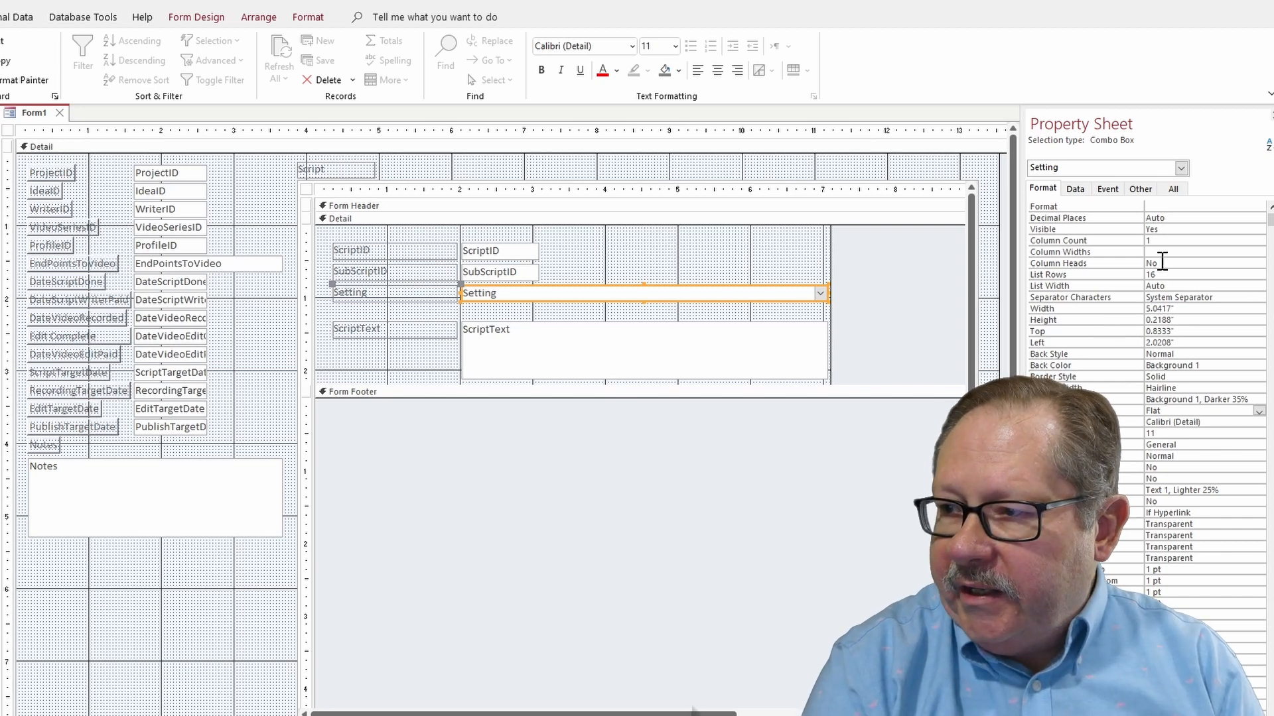
pyautogui.click(1075, 189)
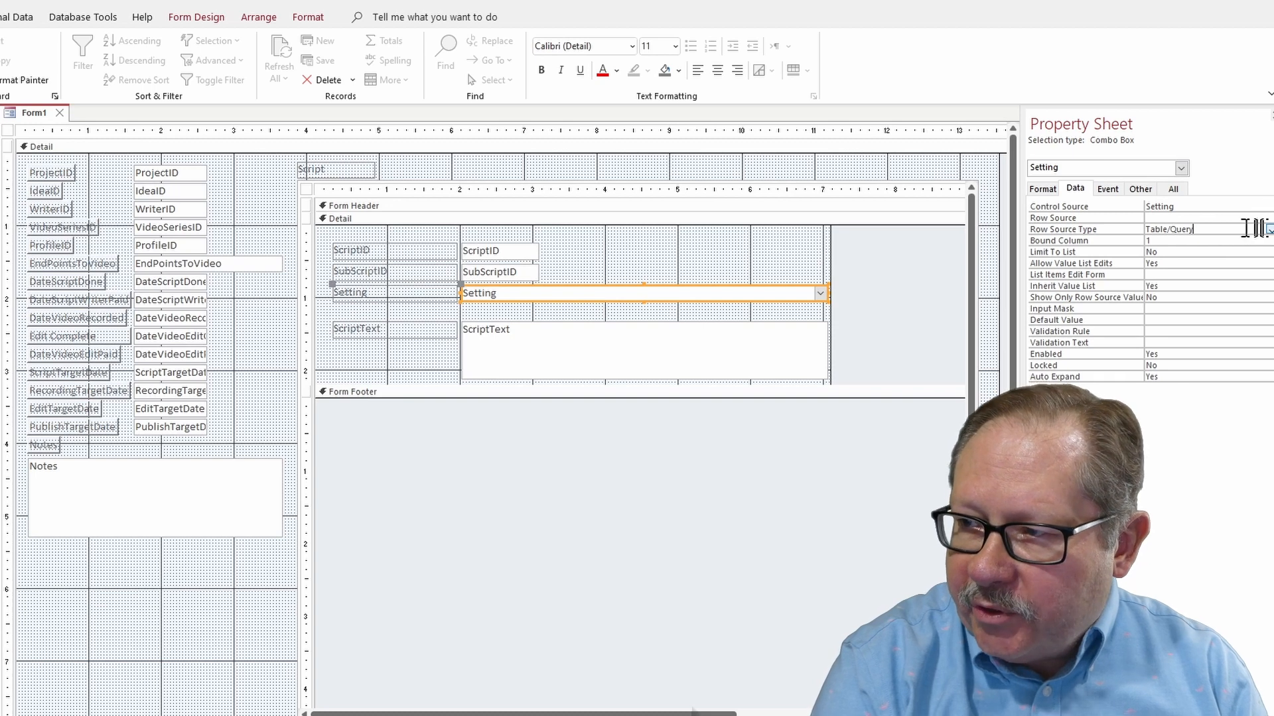
pyautogui.click(1268, 229)
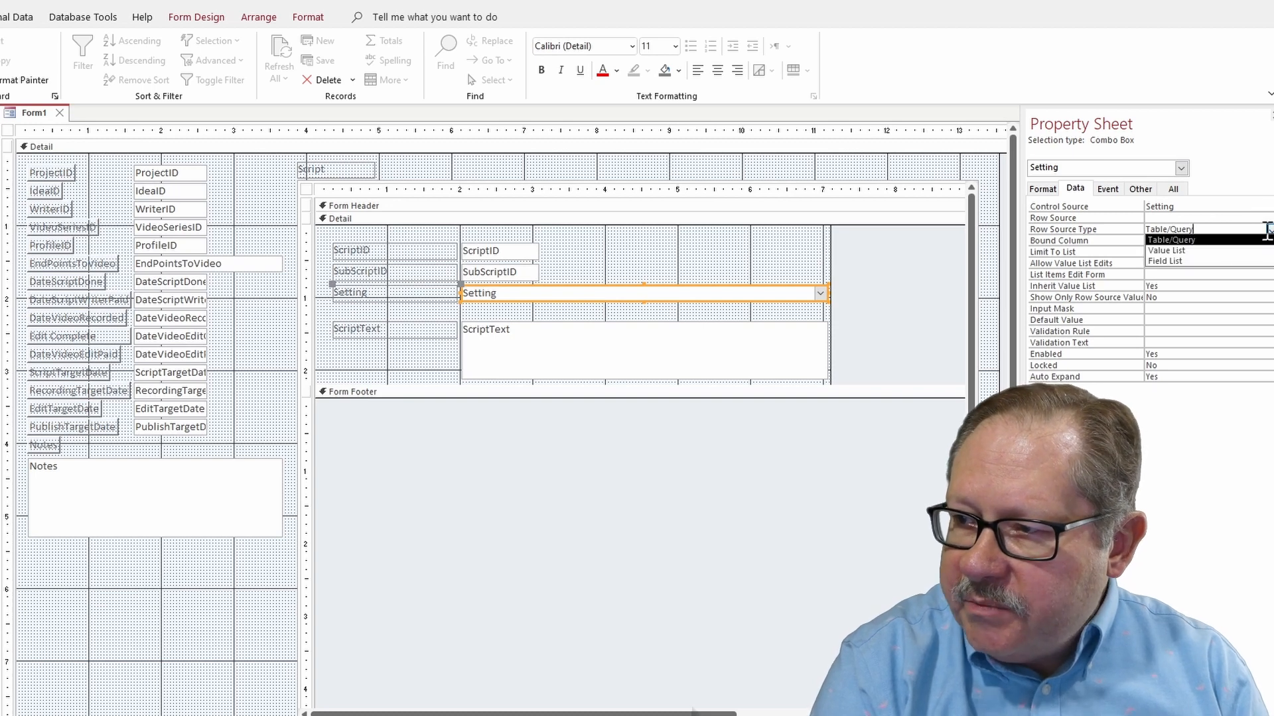
pyautogui.click(1202, 250)
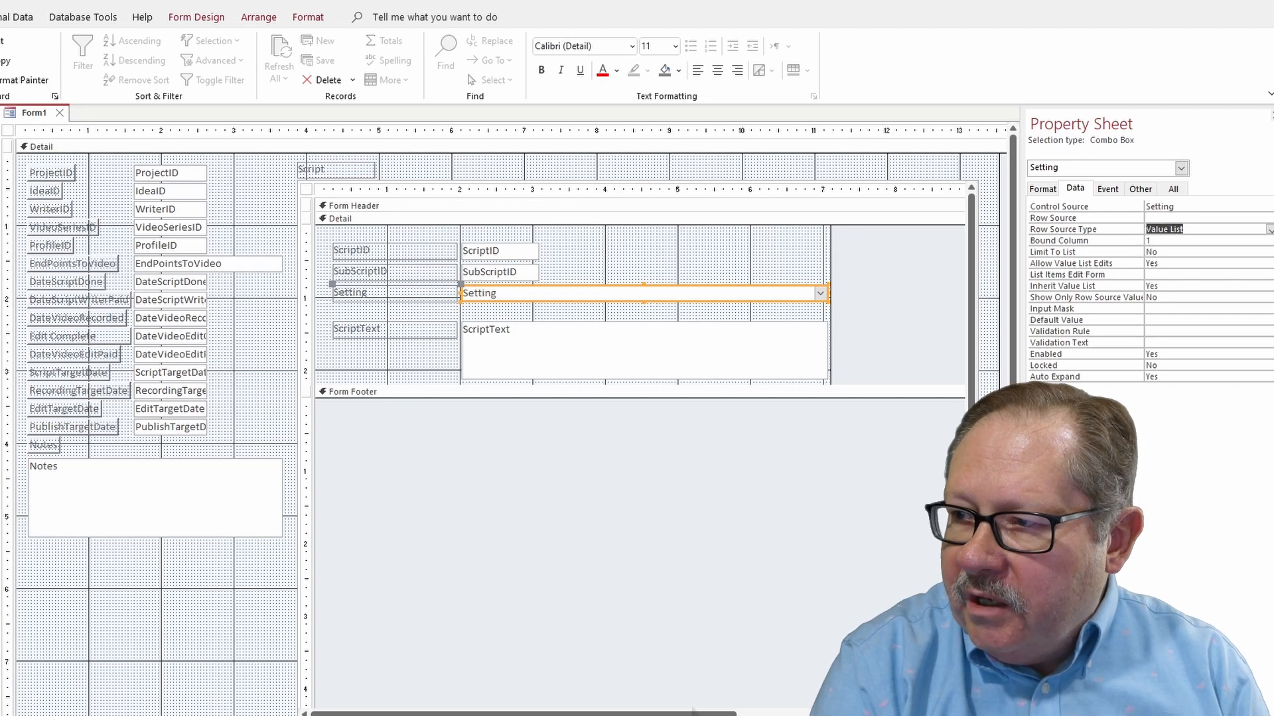
# - Add Greenscreen as the Setting combo box's list item and default value, and look at its Limit To List and Allow Value List Edits properties
pyautogui.click(1166, 217)
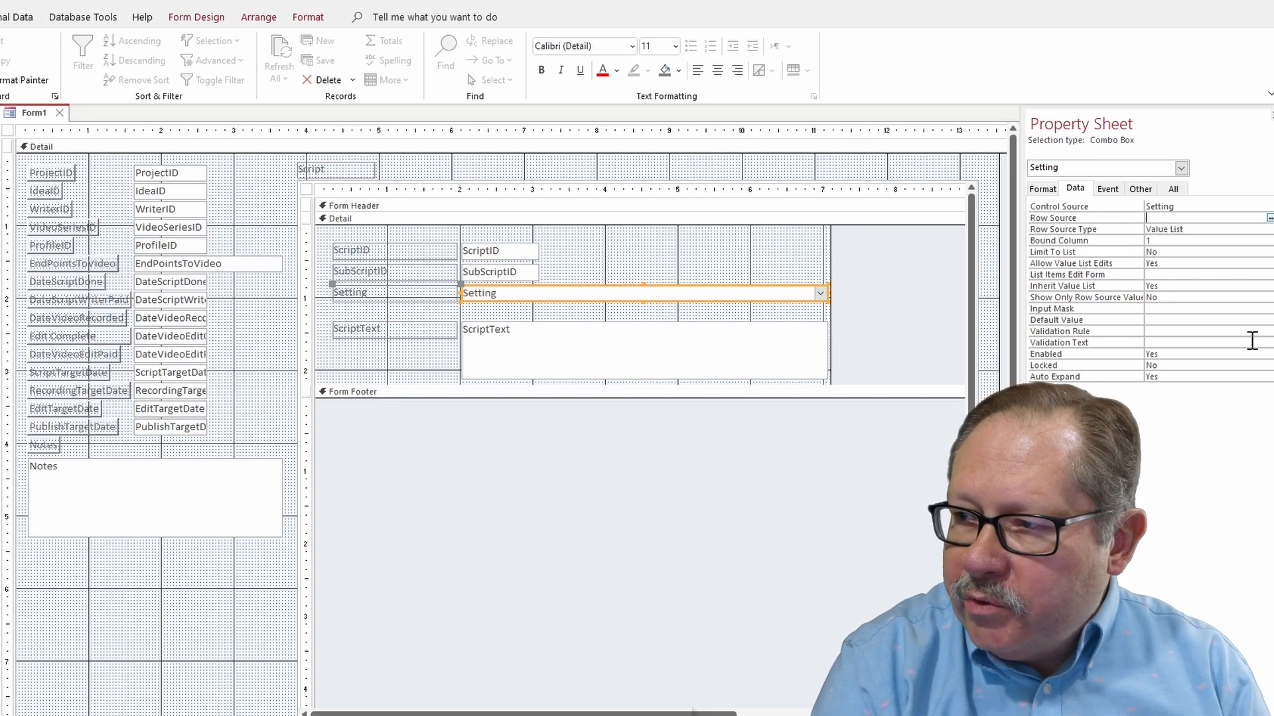
pyautogui.click(1269, 219)
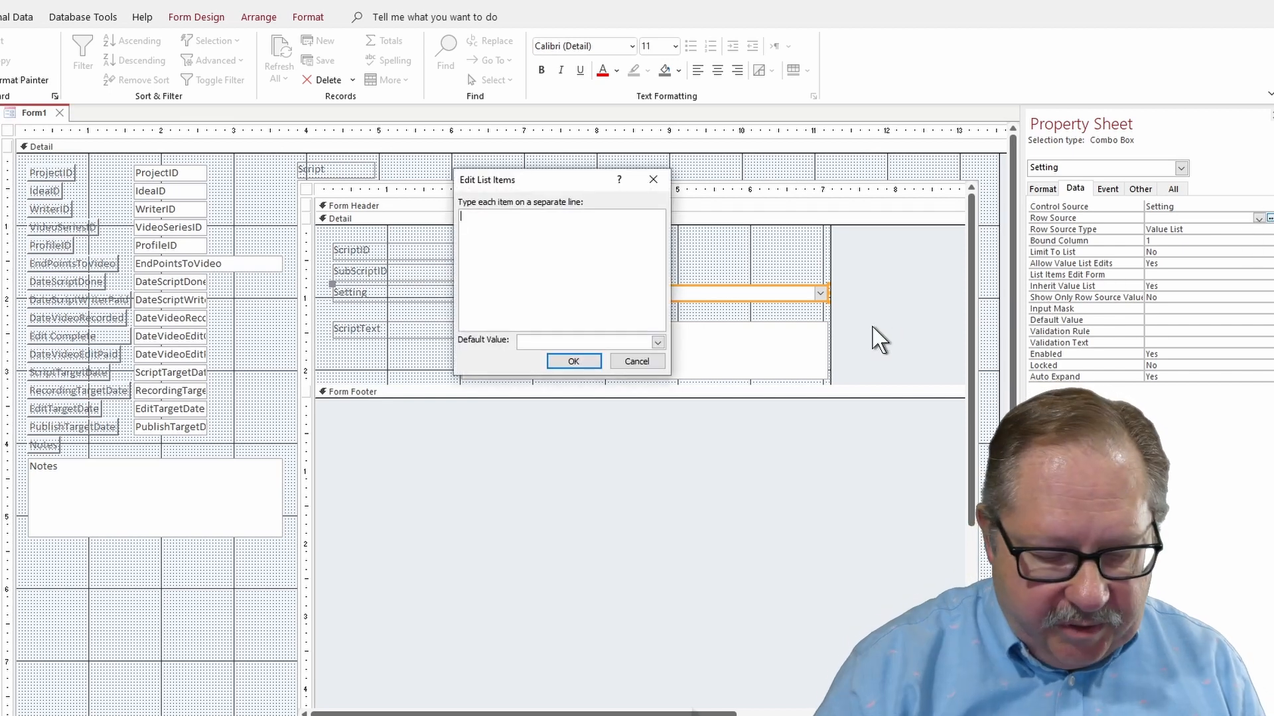
pyautogui.write('Greenscreen')
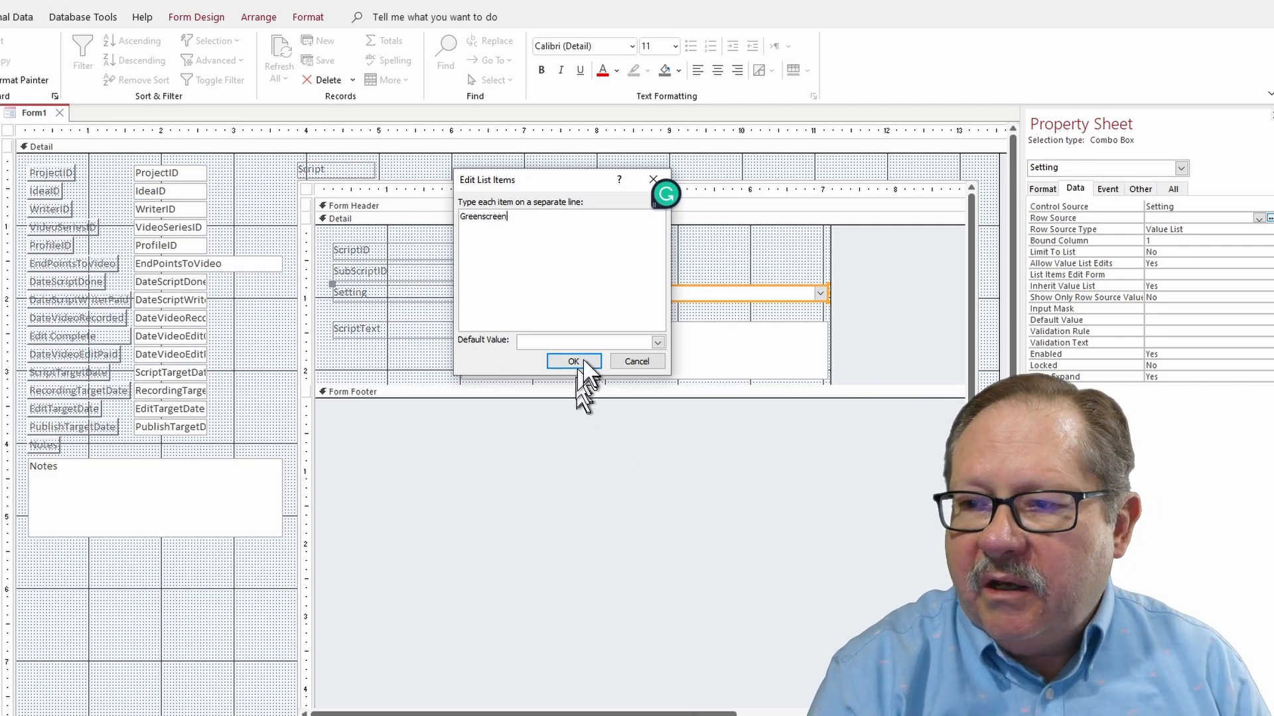
pyautogui.click(563, 343)
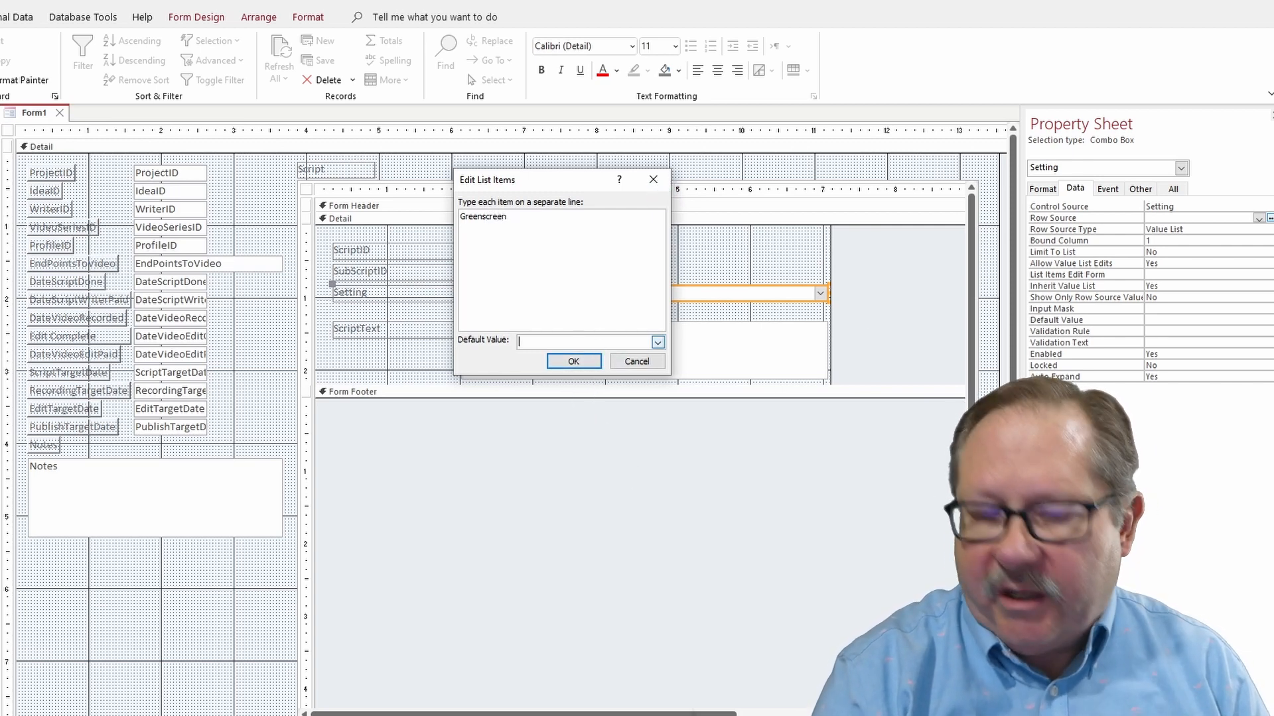
pyautogui.write('green')
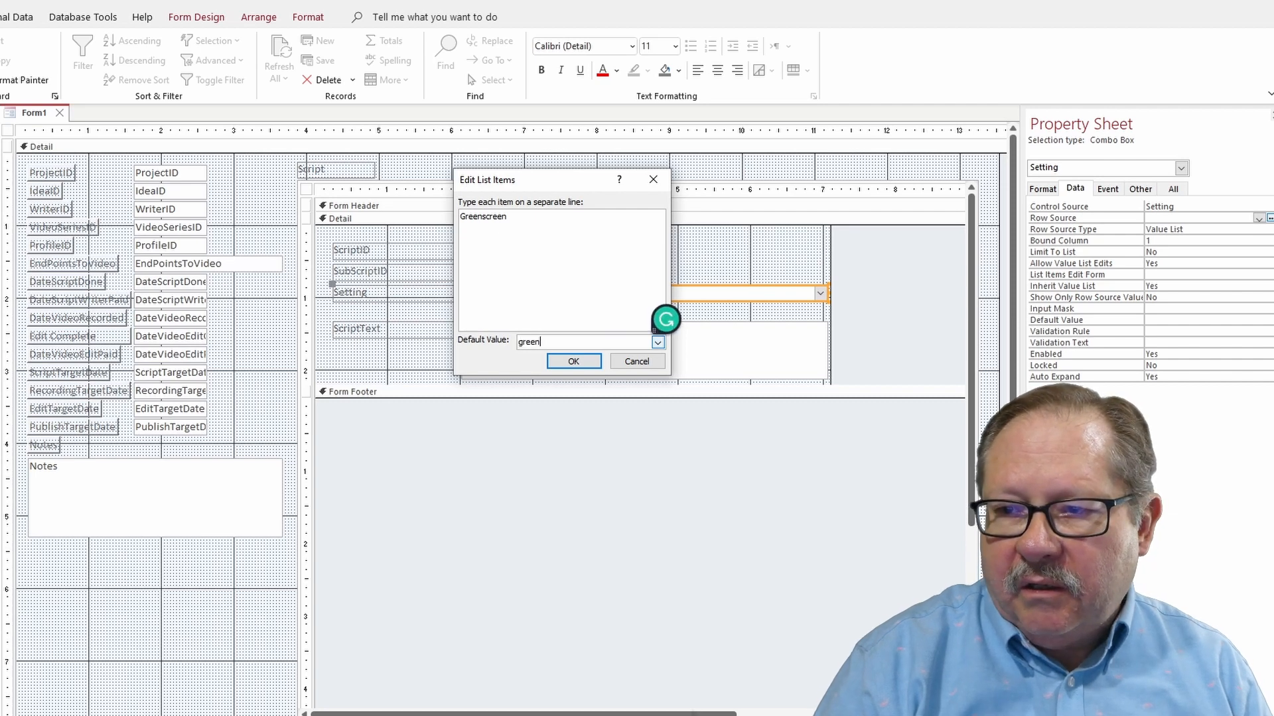
pyautogui.write('eenscreen')
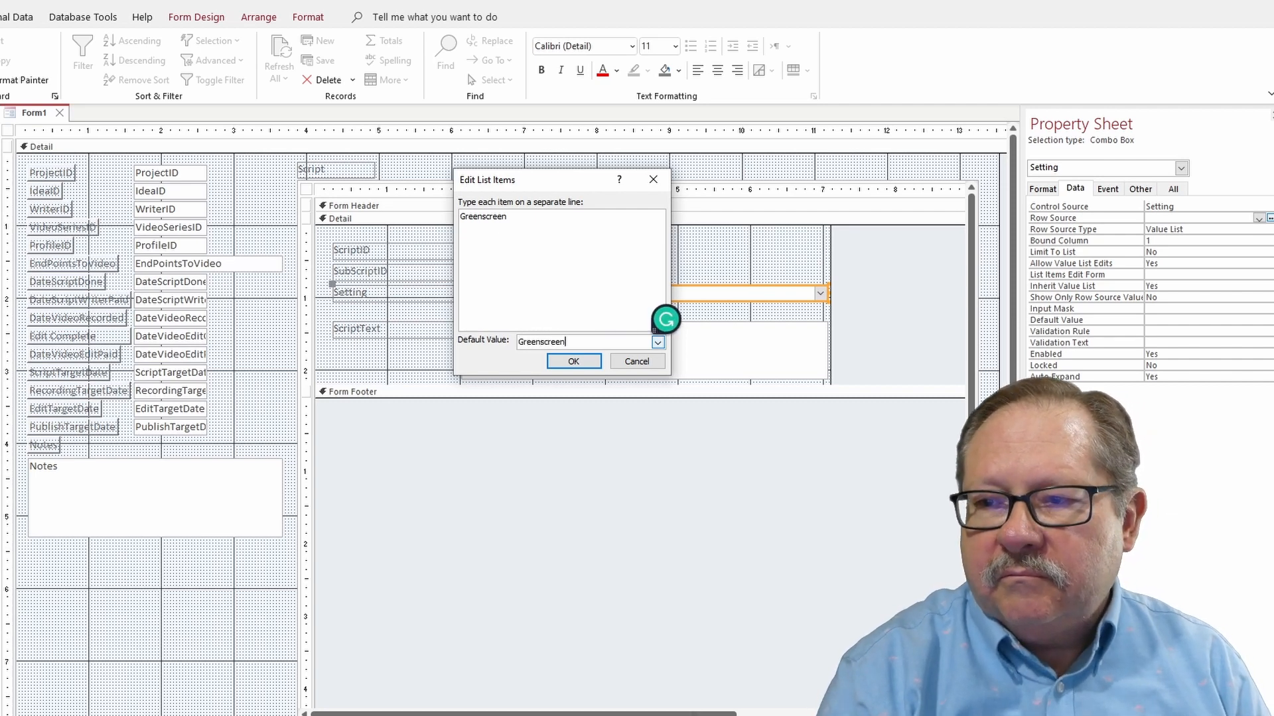
pyautogui.click(572, 361)
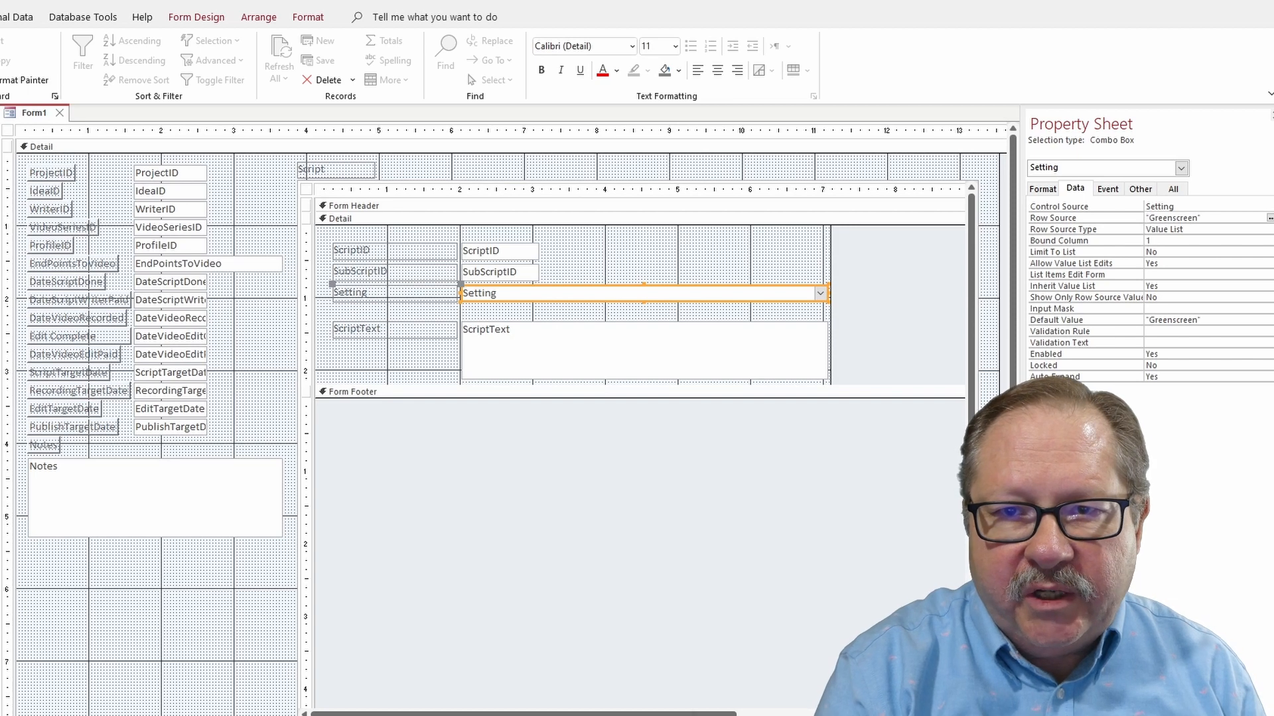
pyautogui.click(1153, 252)
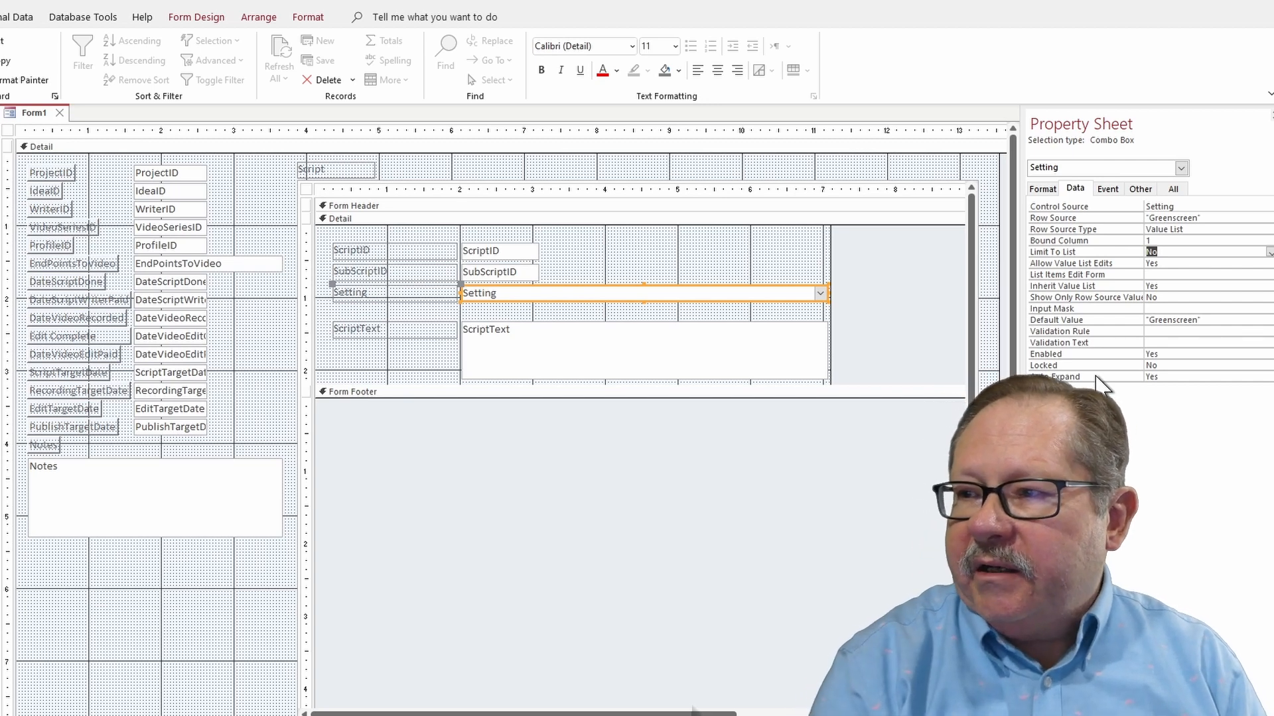
pyautogui.click(1160, 264)
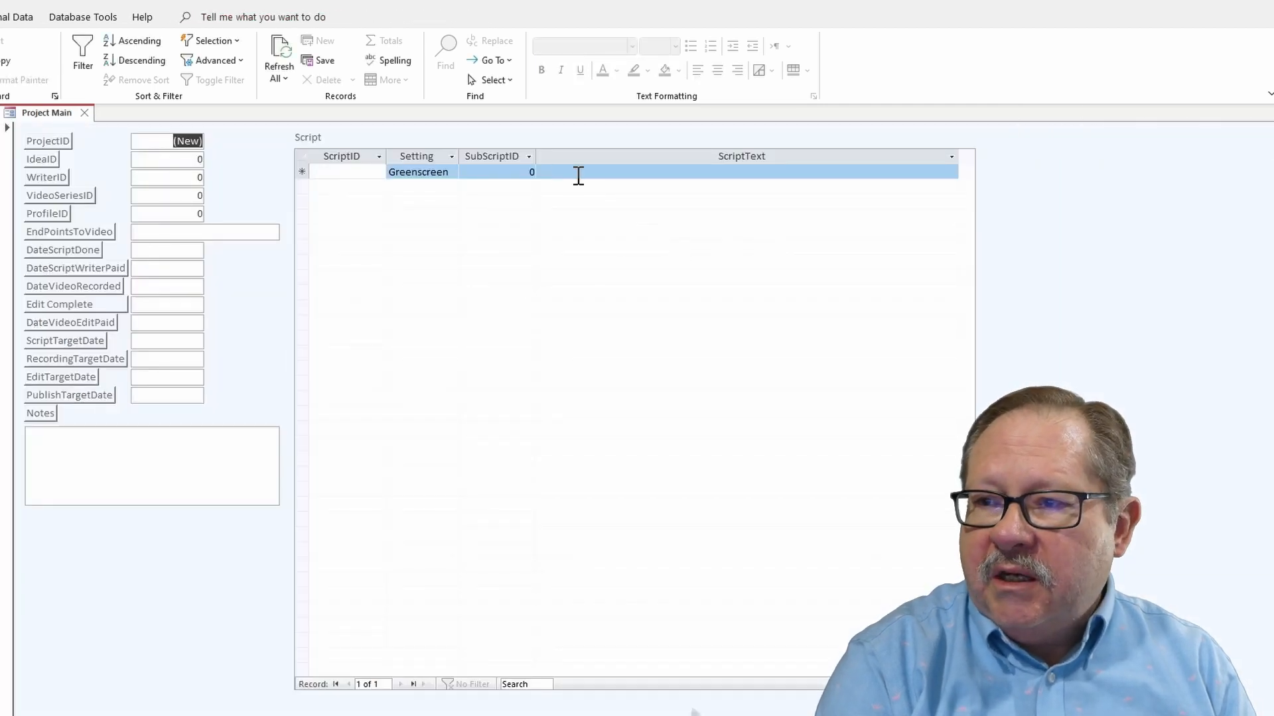
# - In Form view, pick Greenscreen from the new script record's Setting list, replace it with "In the Yard" and move on through the row
pyautogui.click(434, 172)
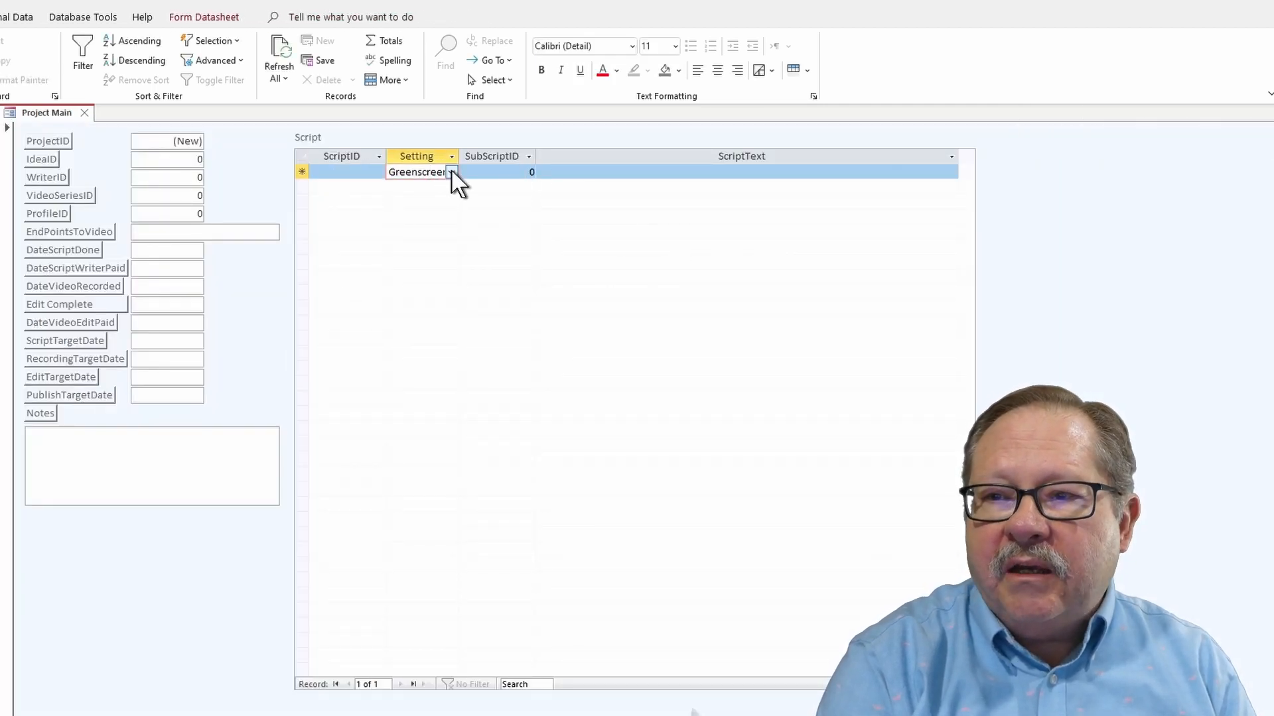
pyautogui.click(452, 173)
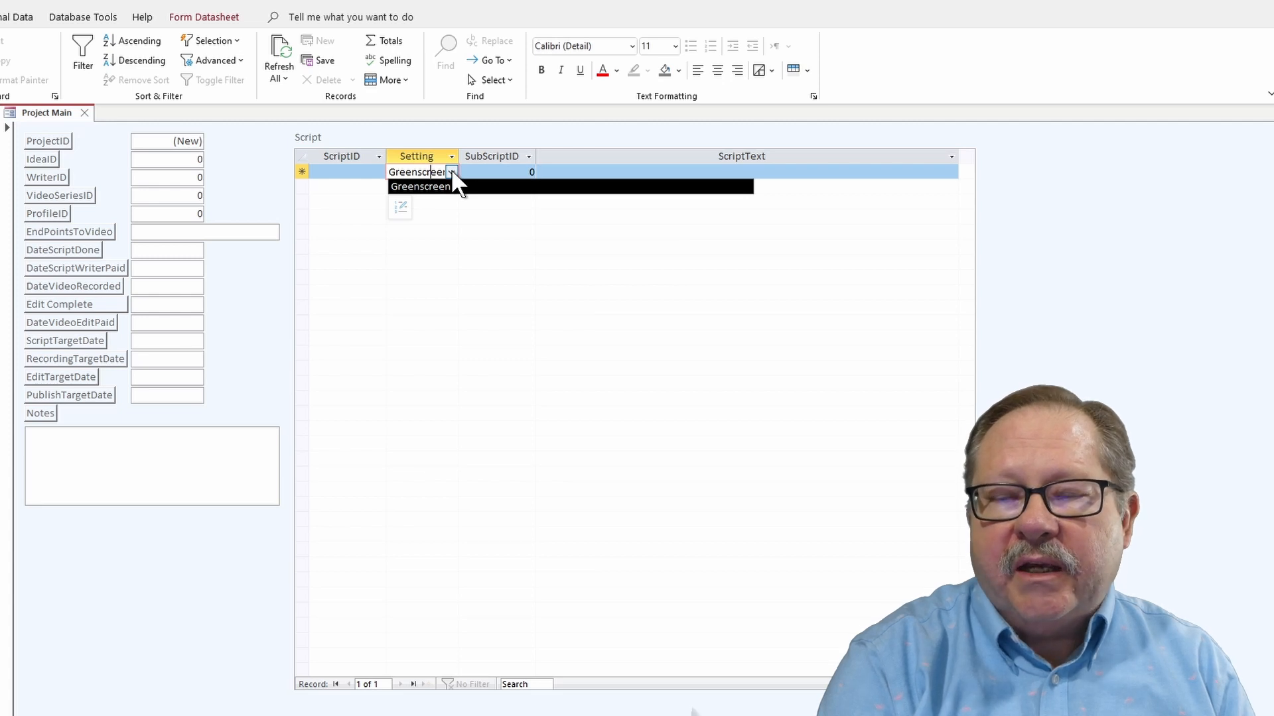
pyautogui.click(458, 186)
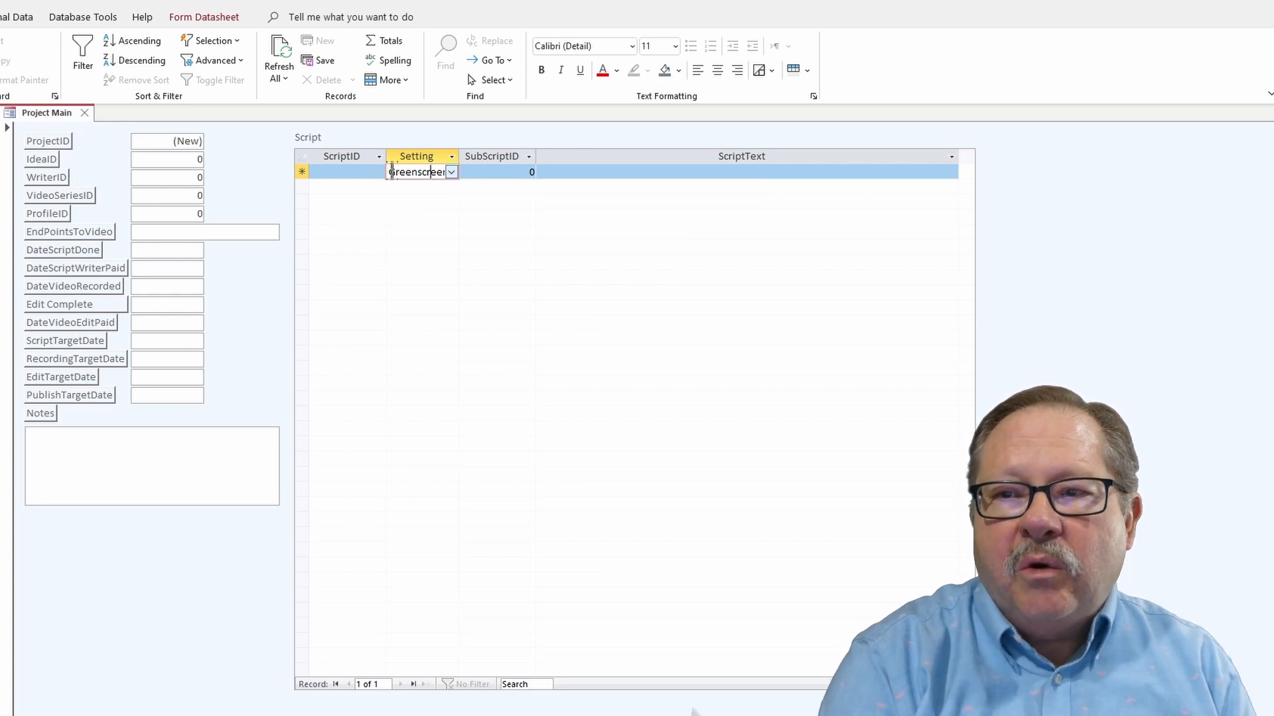
pyautogui.moveTo(390, 173); pyautogui.dragTo(479, 173)
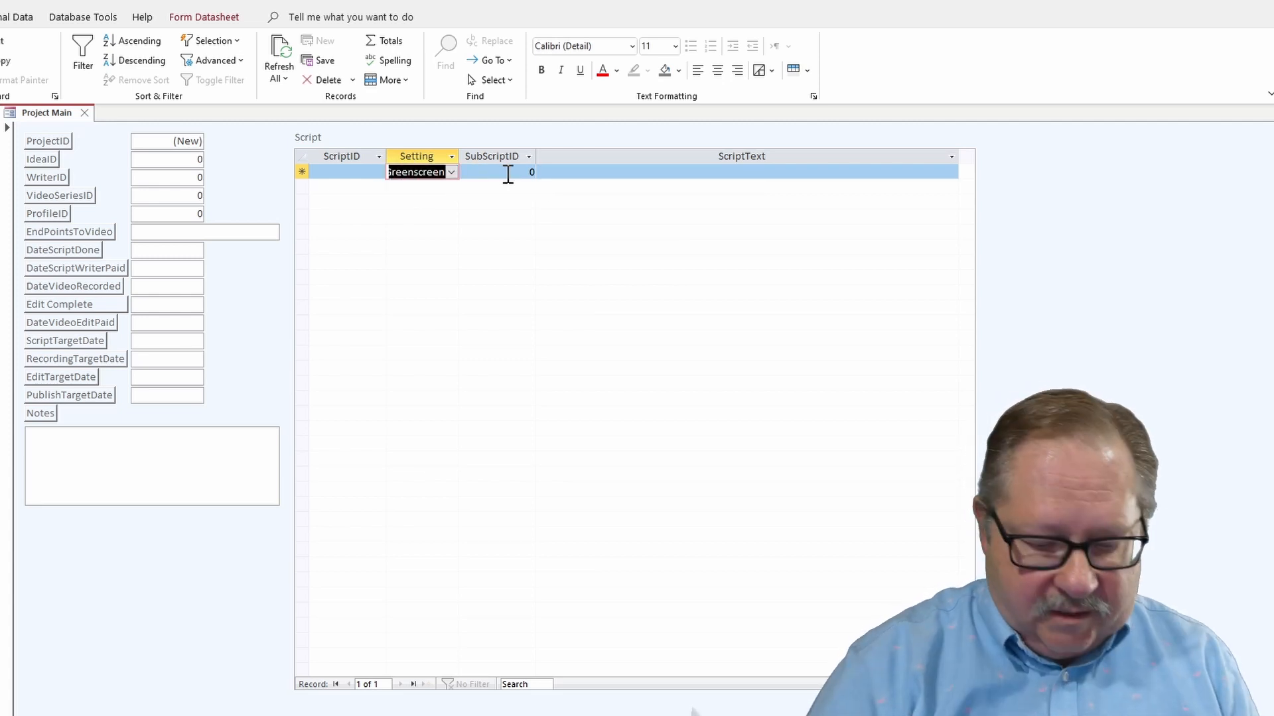
pyautogui.press('BackSpace')
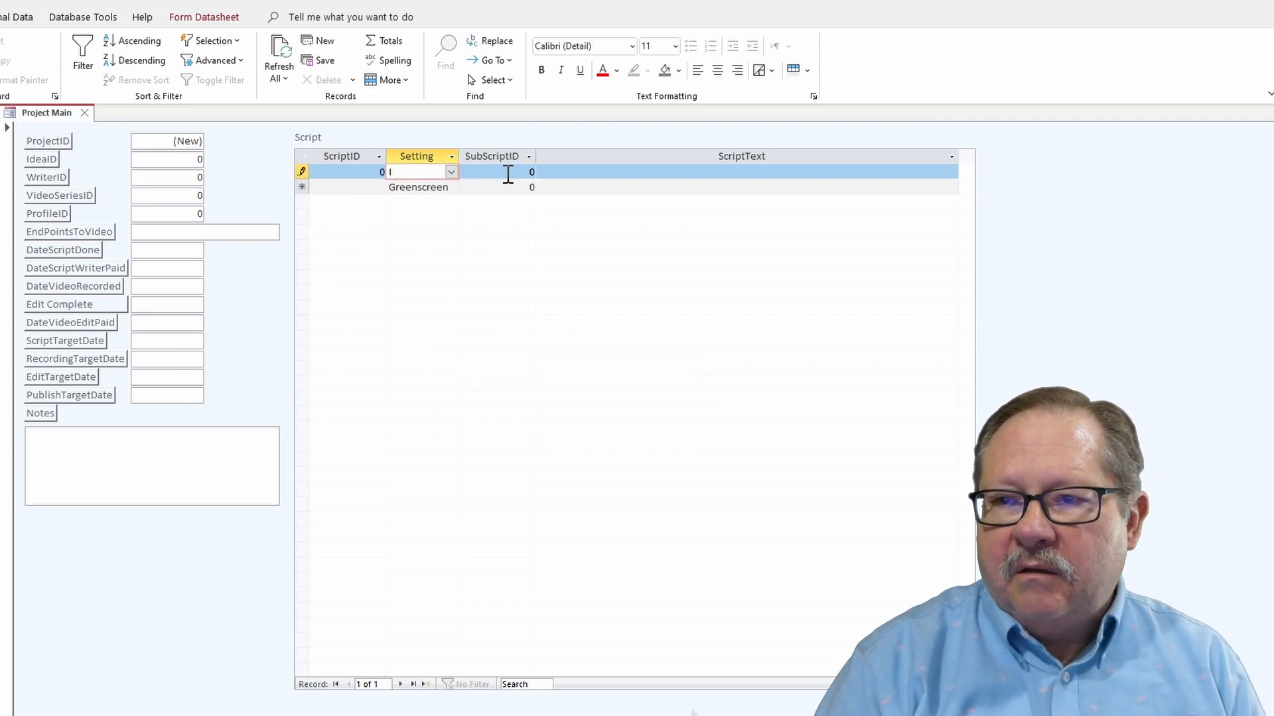
pyautogui.write('In the Yard')
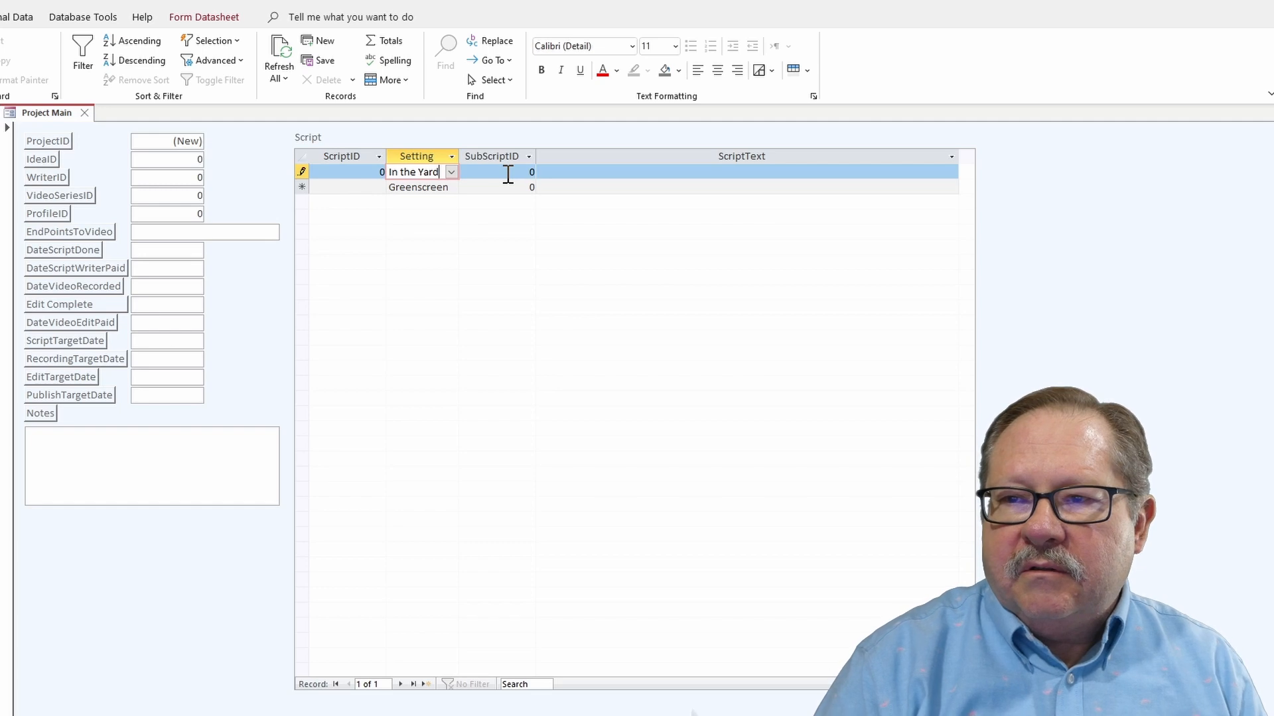
pyautogui.press('Tab')
pyautogui.press('Tab')
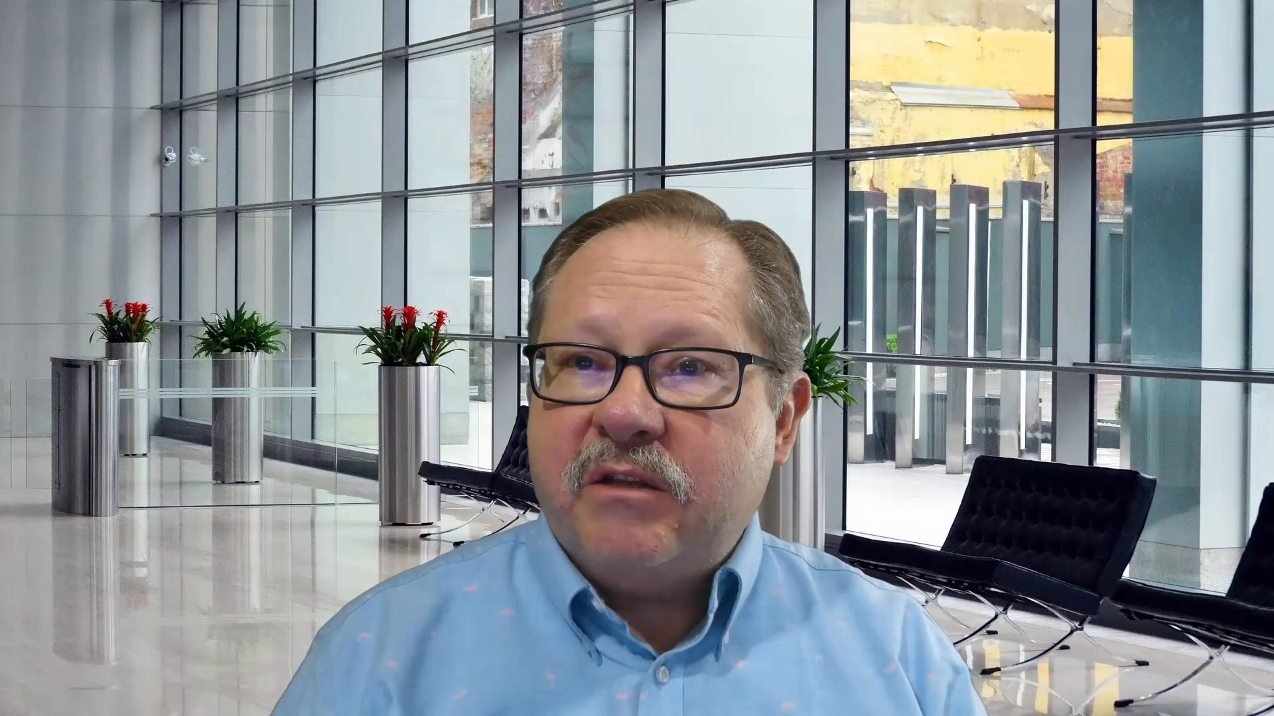